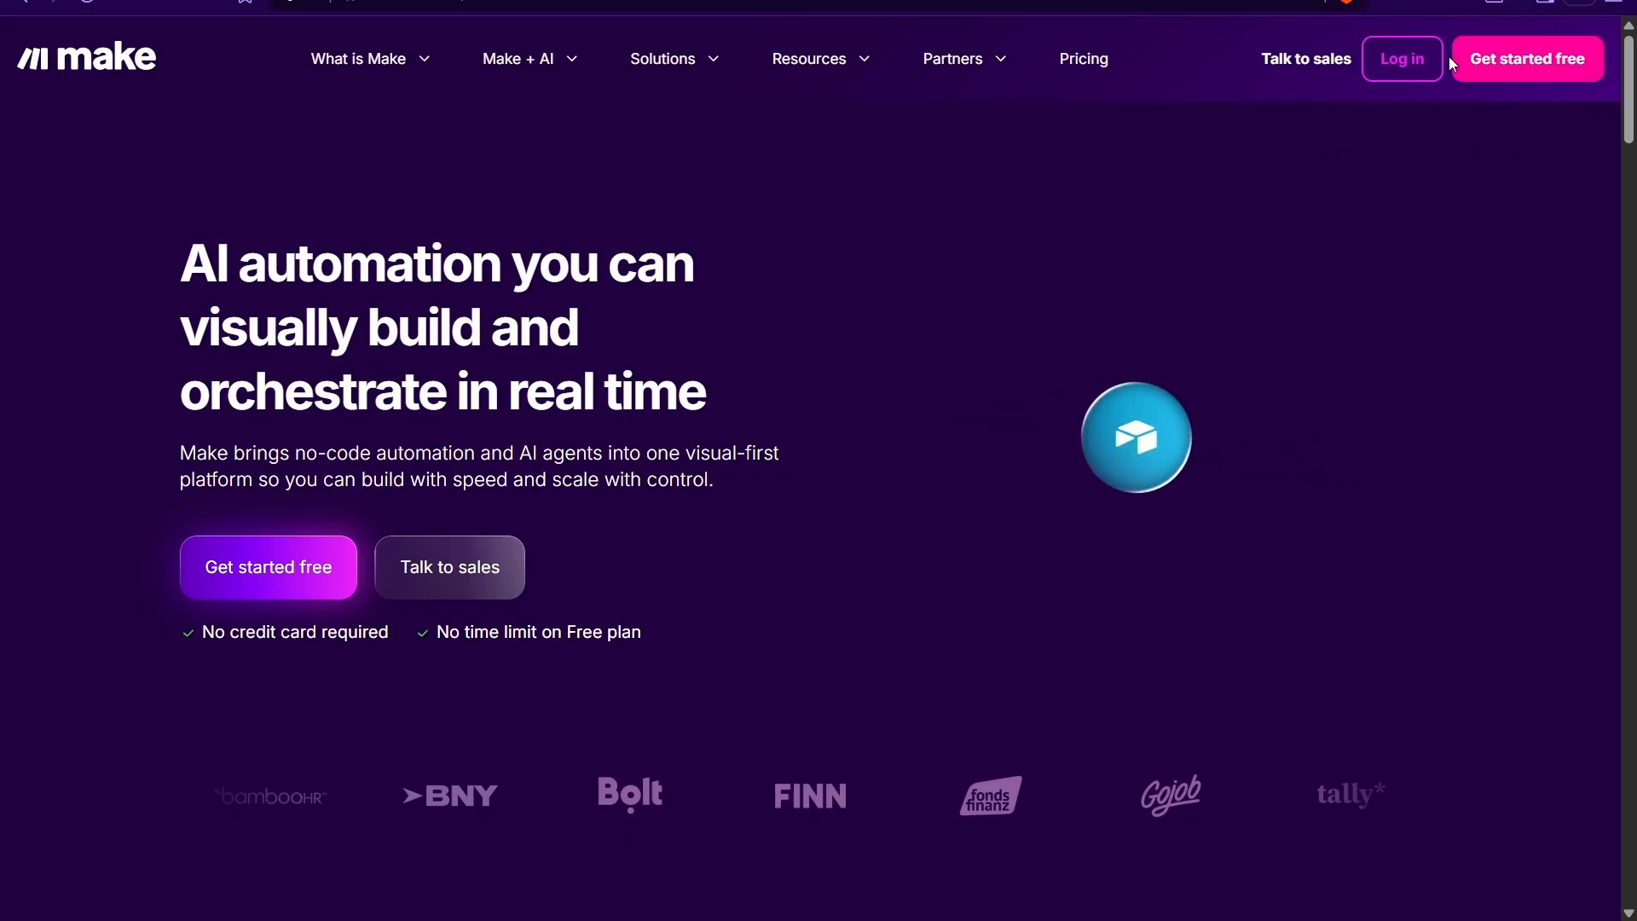
- Sign up for a free Make account using Google, keeping the EU hosting region and Philippines as the country
click(1548, 75)
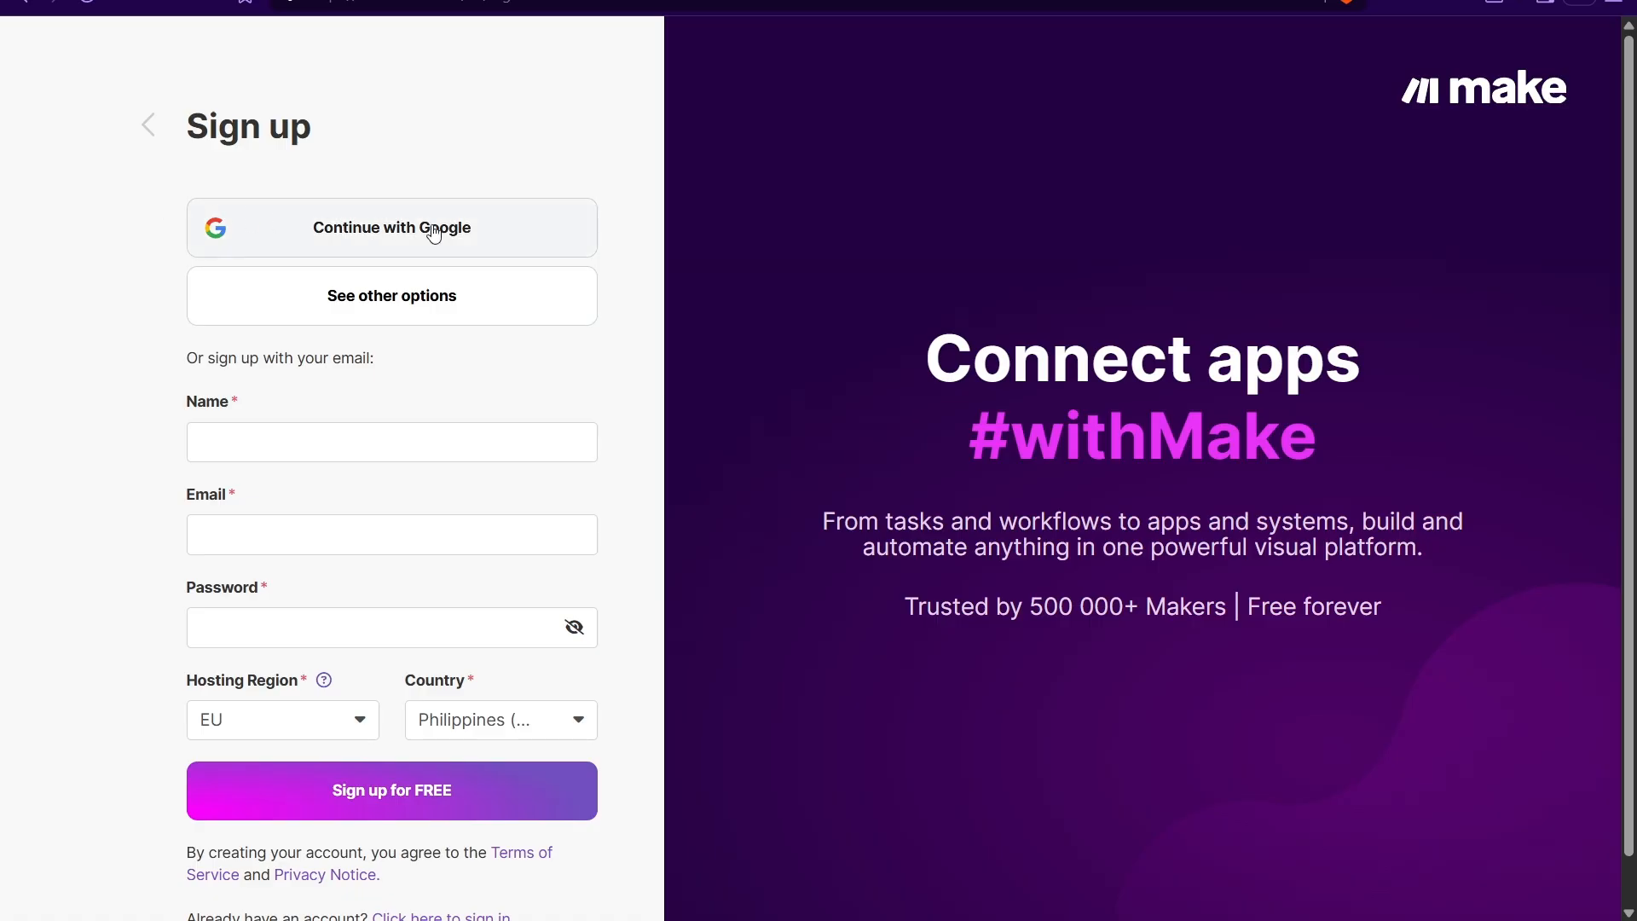
click(381, 294)
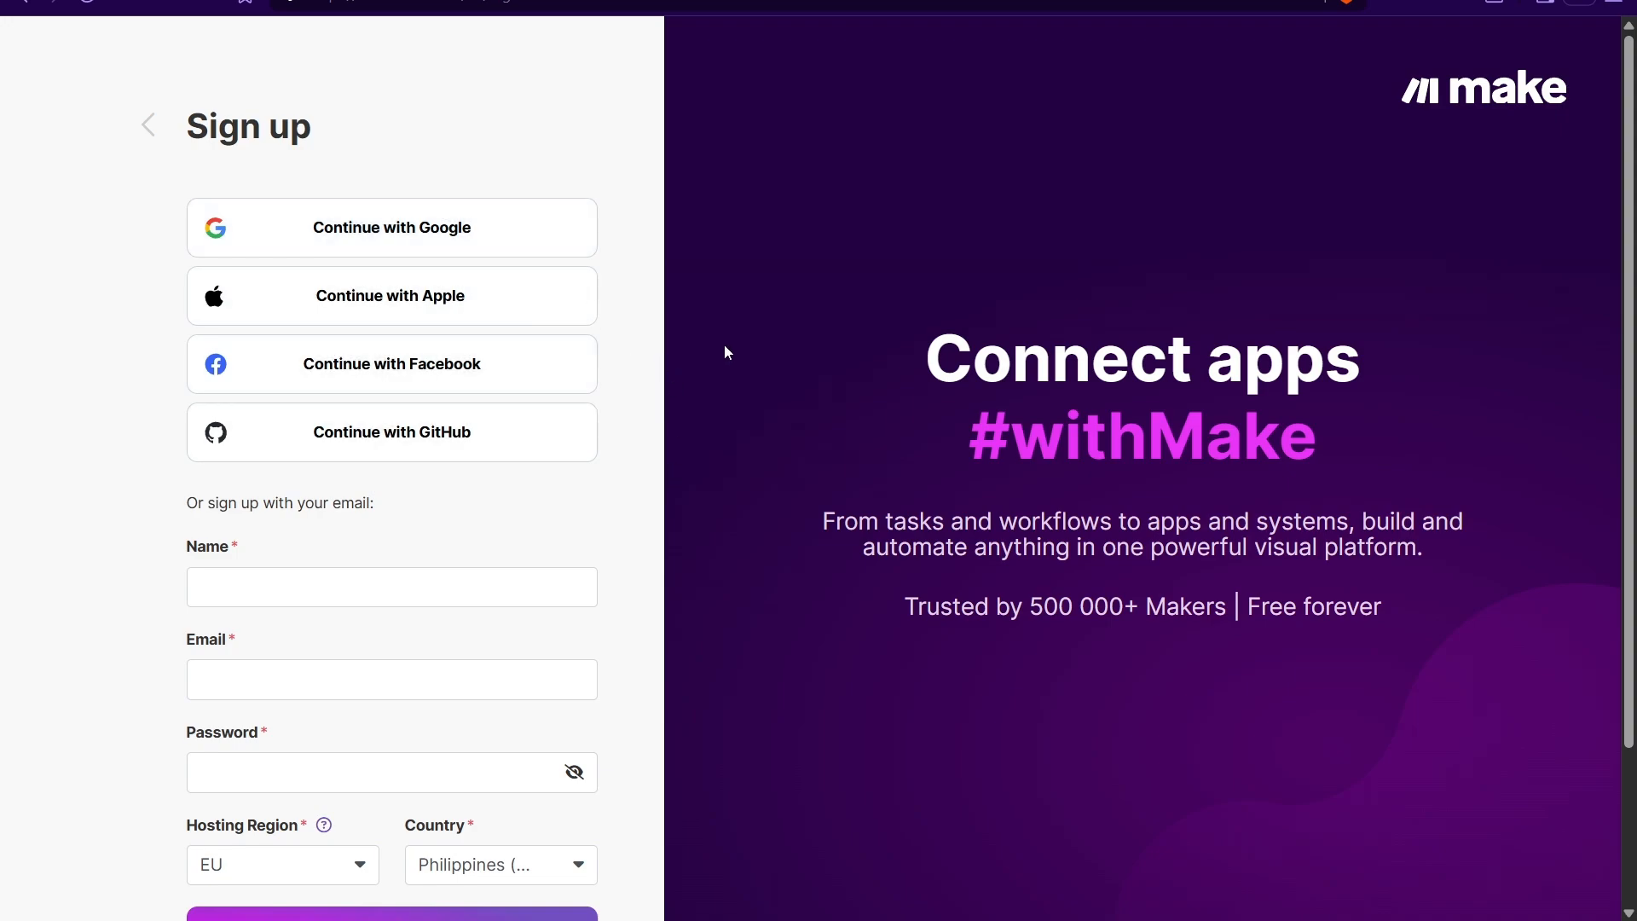
click(445, 221)
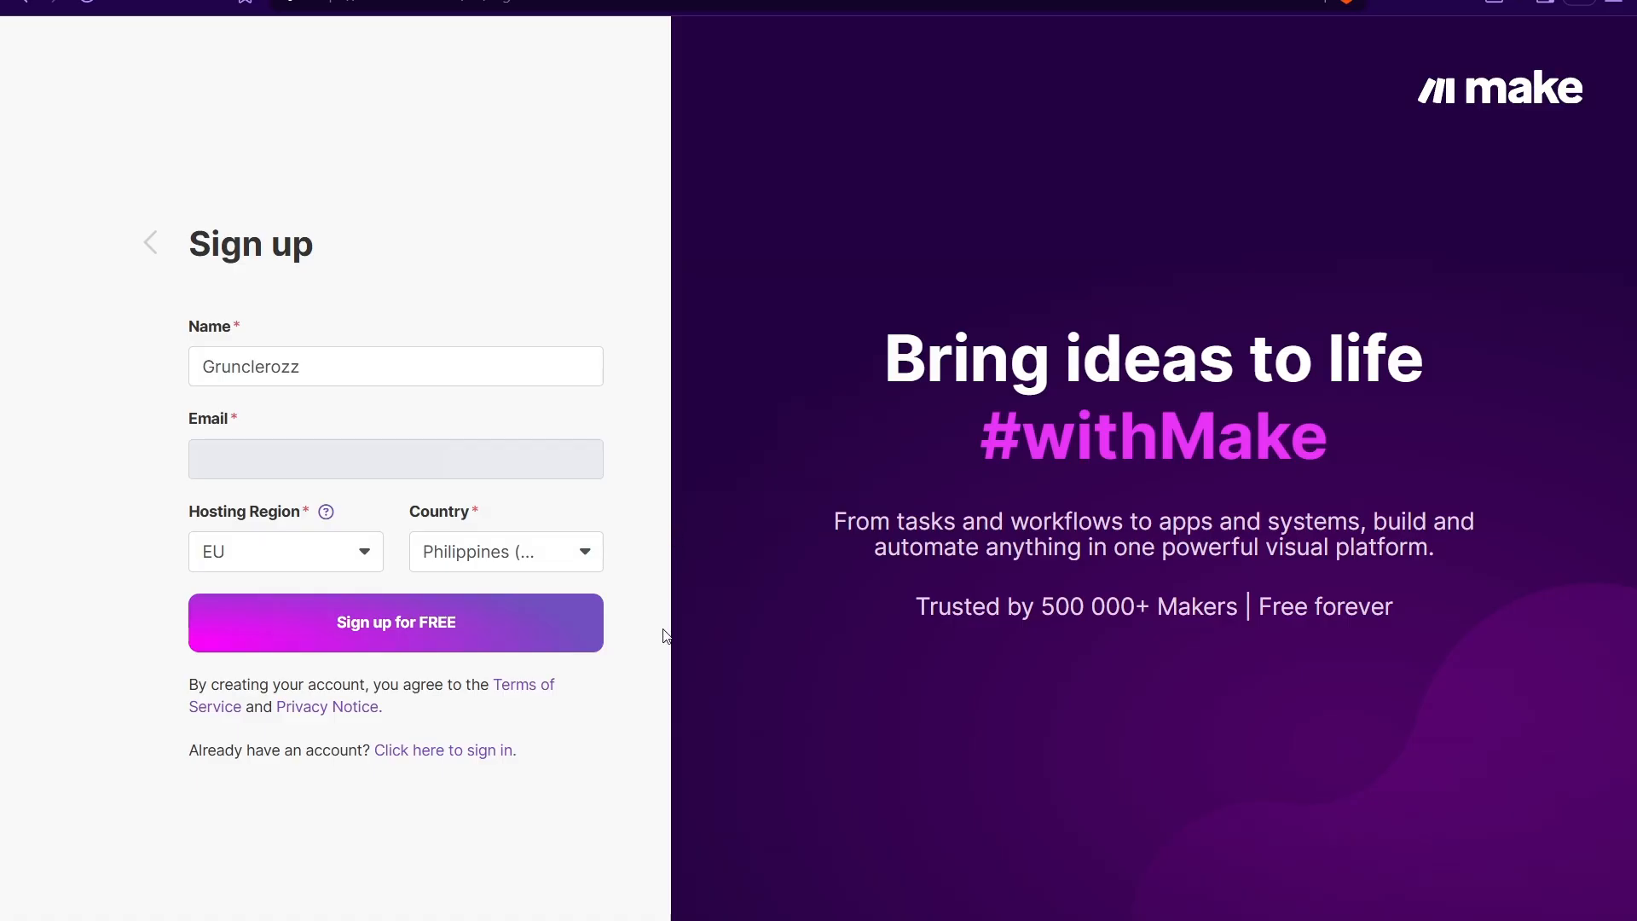
click(434, 620)
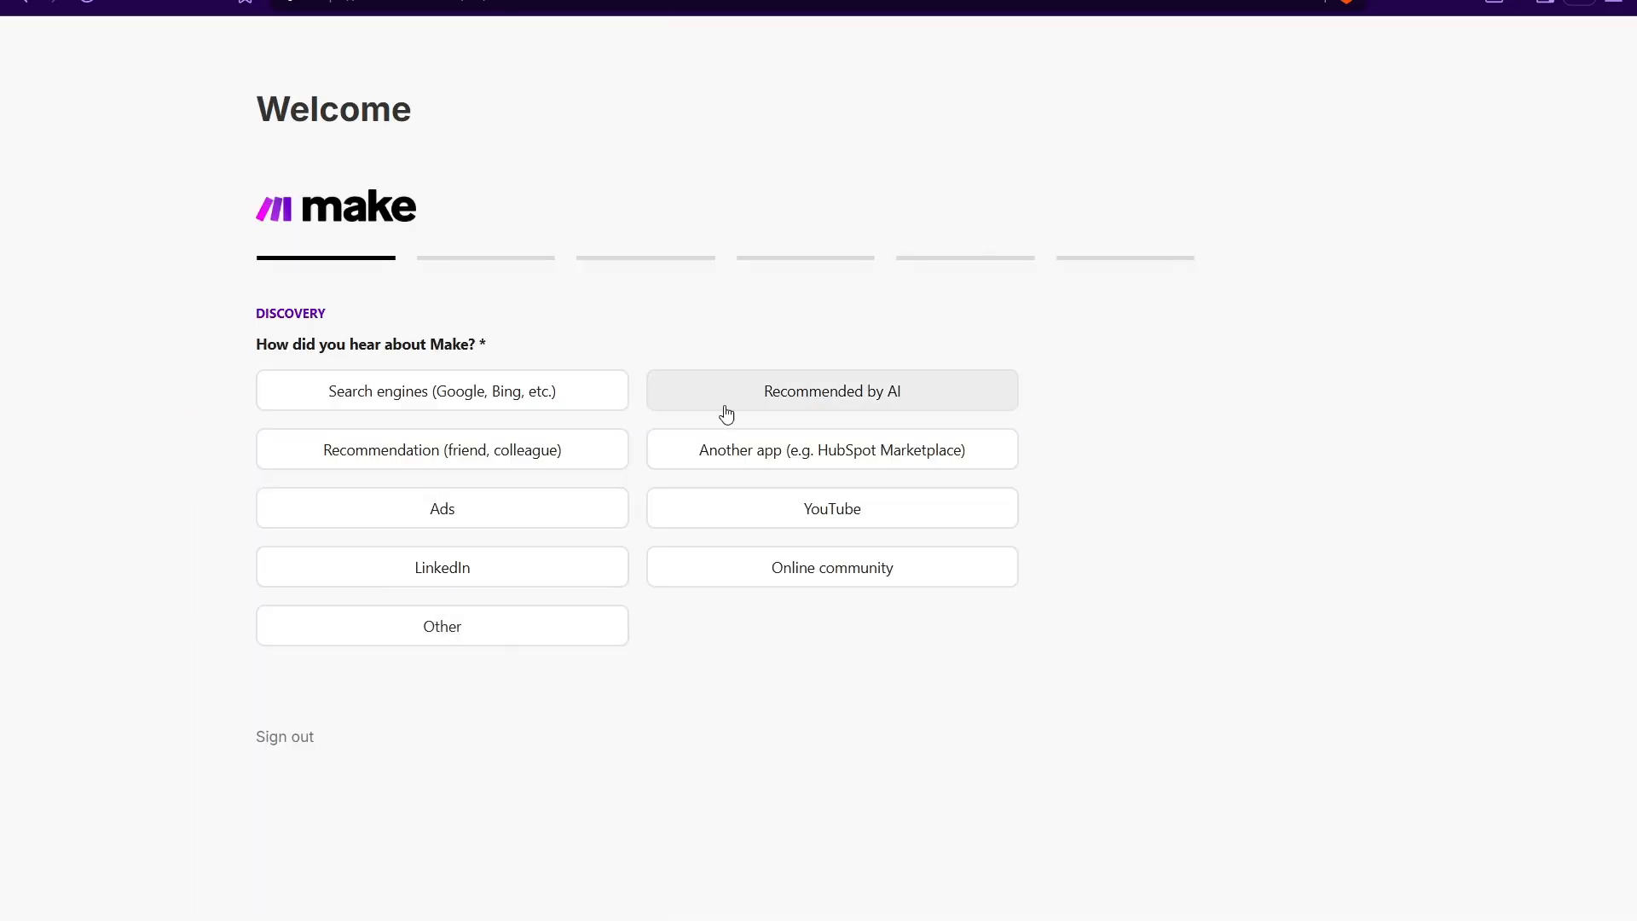
- Answer the onboarding questions, giving Other as the discovery source and prior use of other integration or automation platforms as experience
click(526, 643)
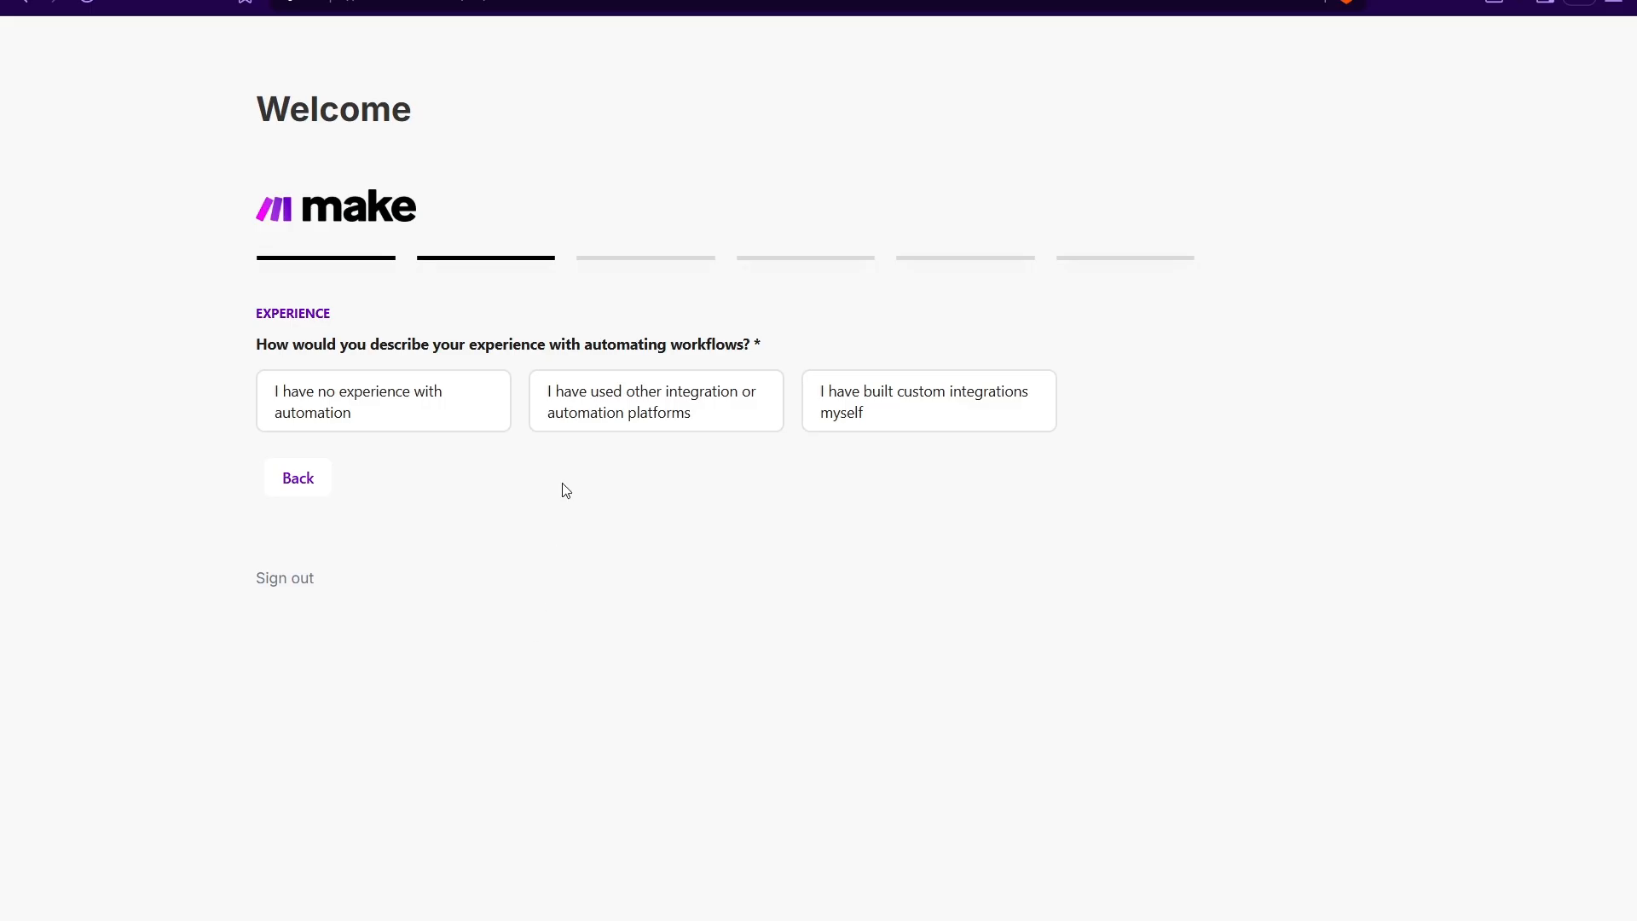
click(600, 427)
click(355, 406)
- Choose YouTube, WordPress and OpenAI as the planned apps and finish onboarding with the automation goal left blank
click(611, 694)
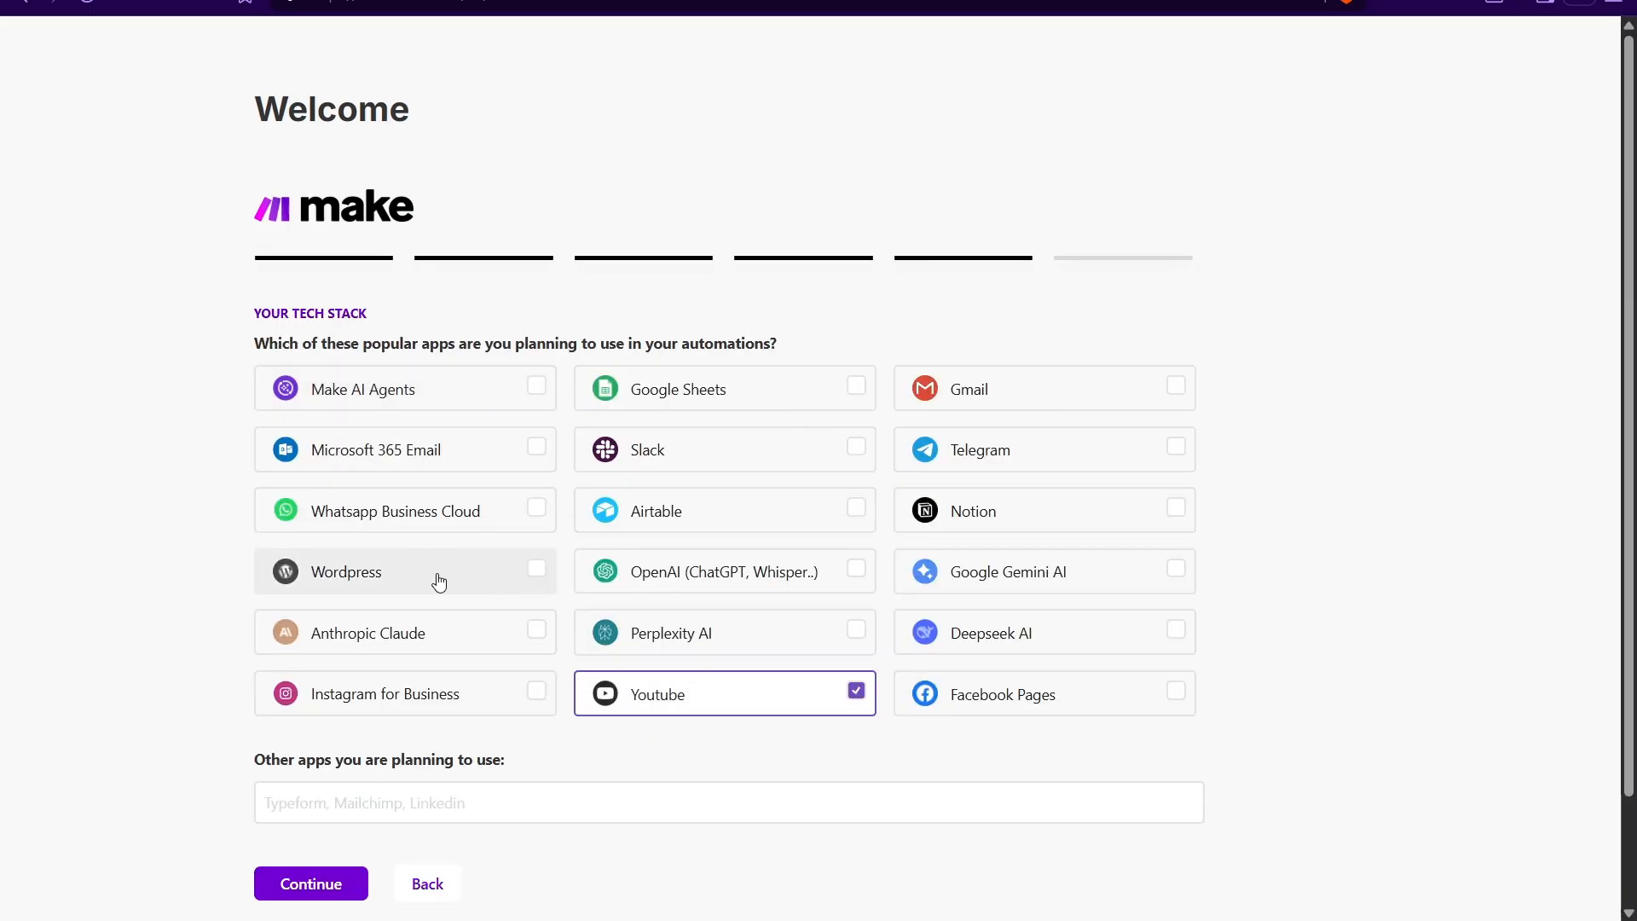
click(438, 577)
click(717, 572)
click(318, 883)
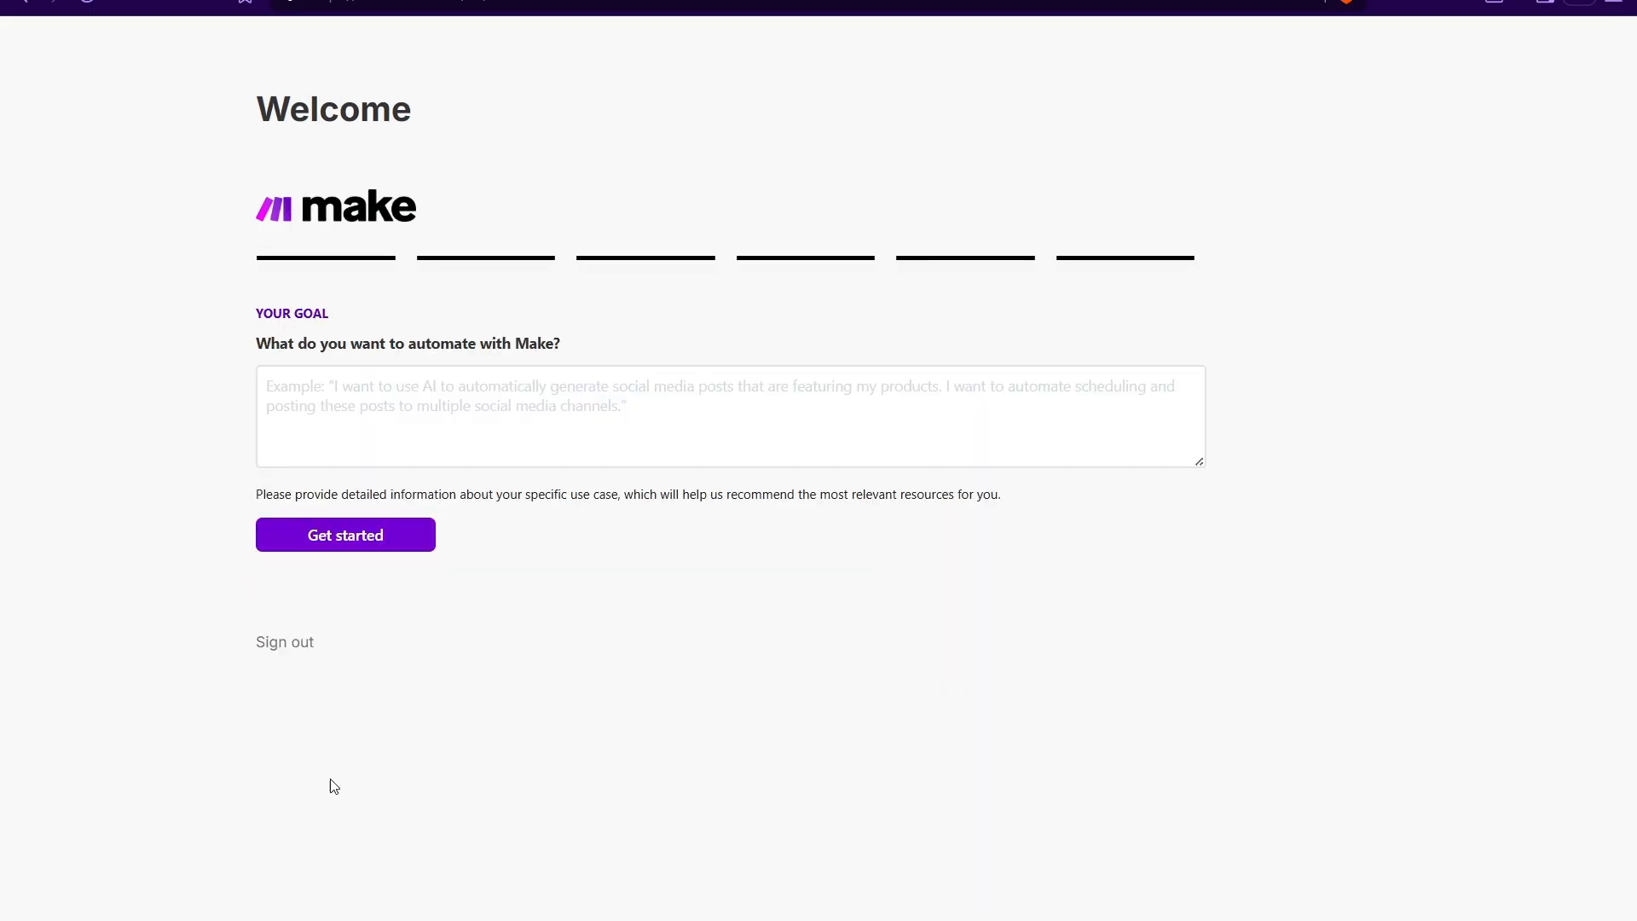
click(345, 537)
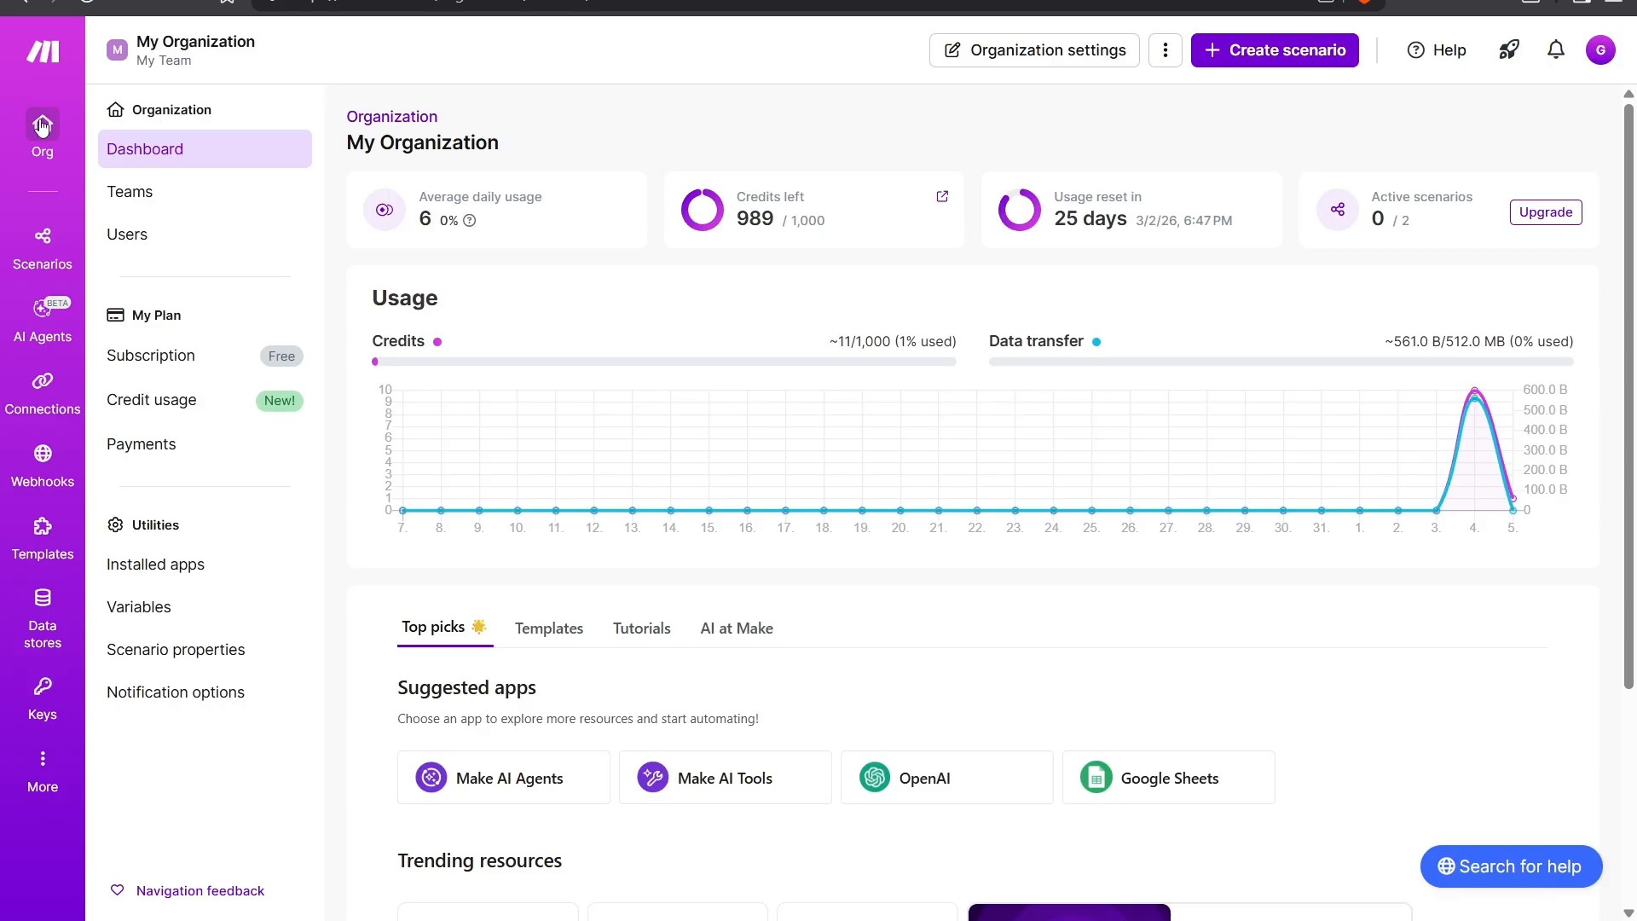
- Examine the public scenario templates and the template search's app list, and return to the scenarios overview
click(48, 241)
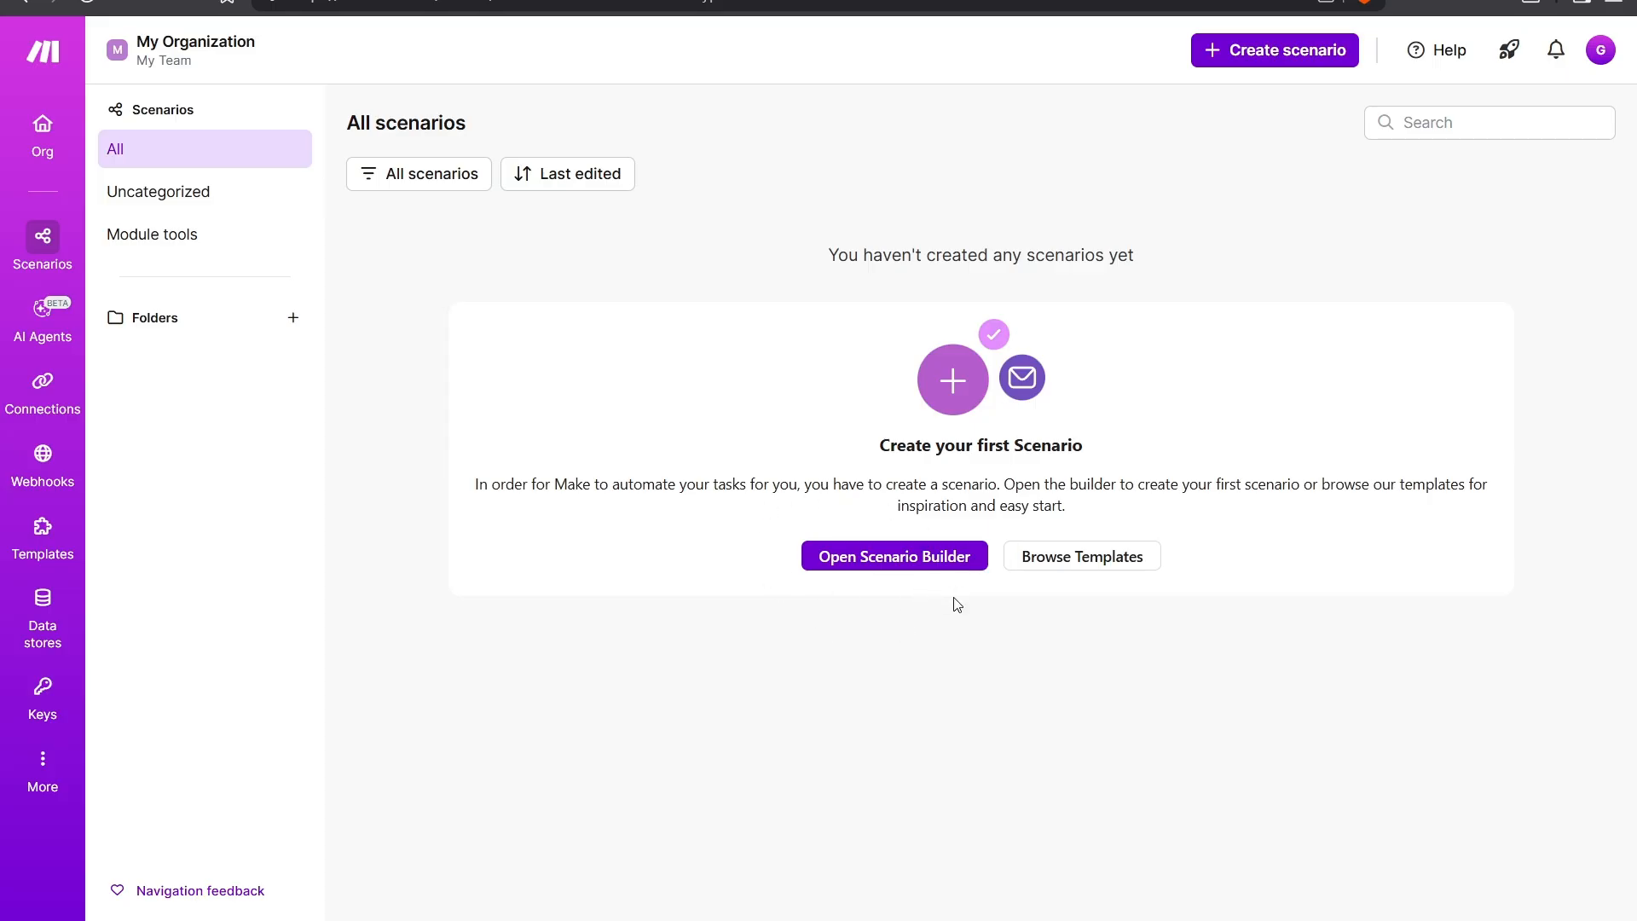
click(1041, 564)
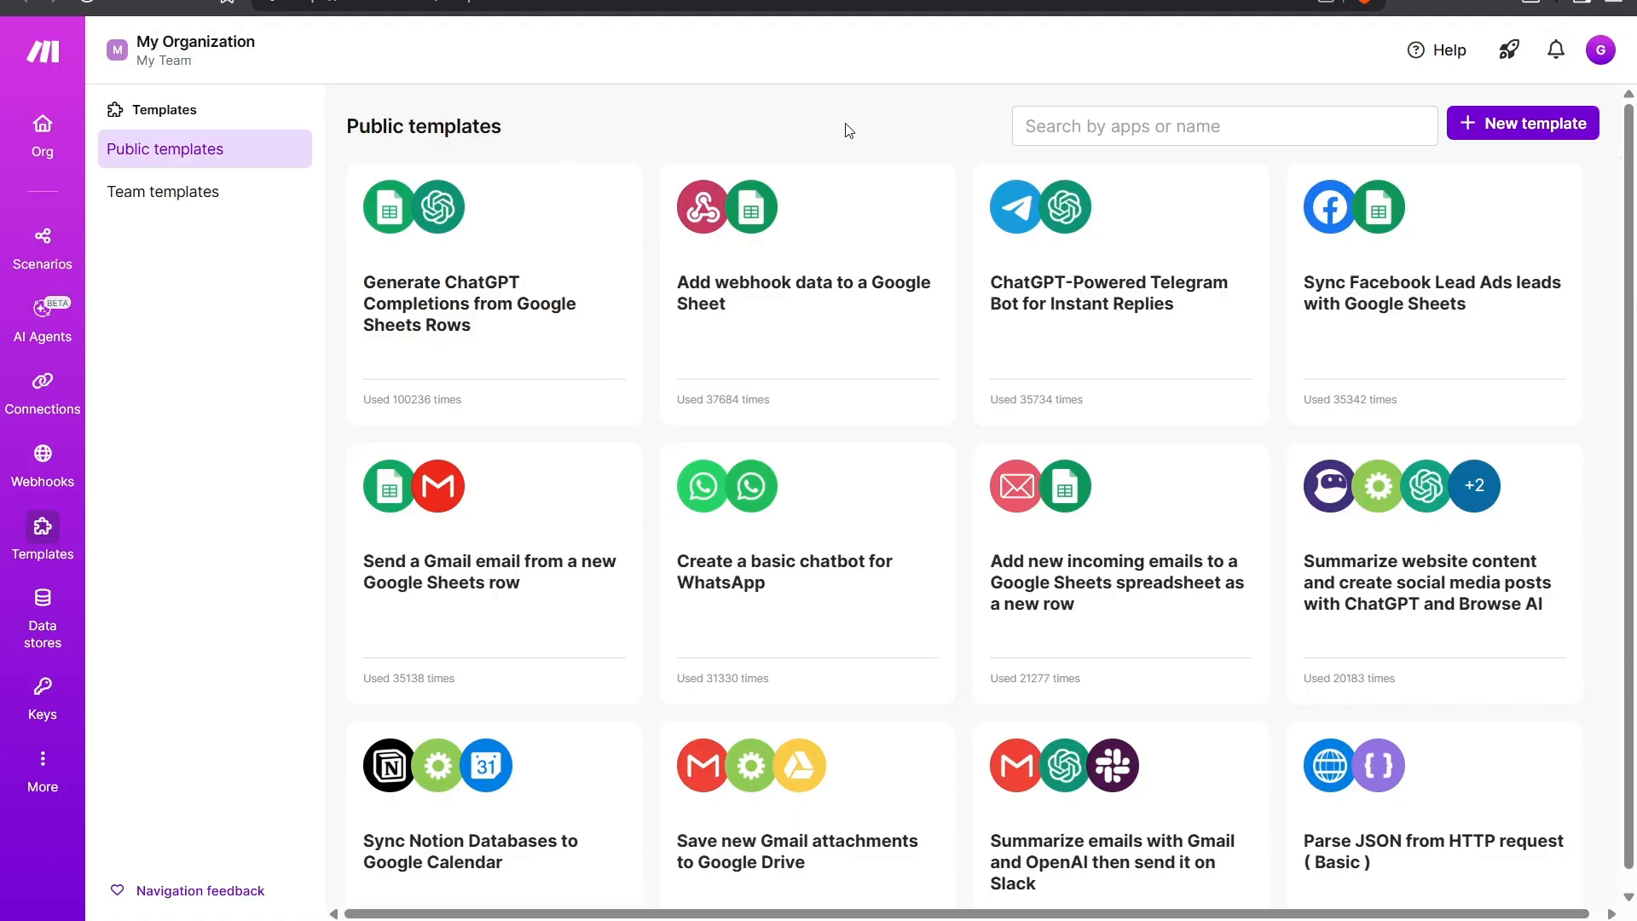
scroll(896, 126, down, 1)
scroll(1578, 407, down, 5)
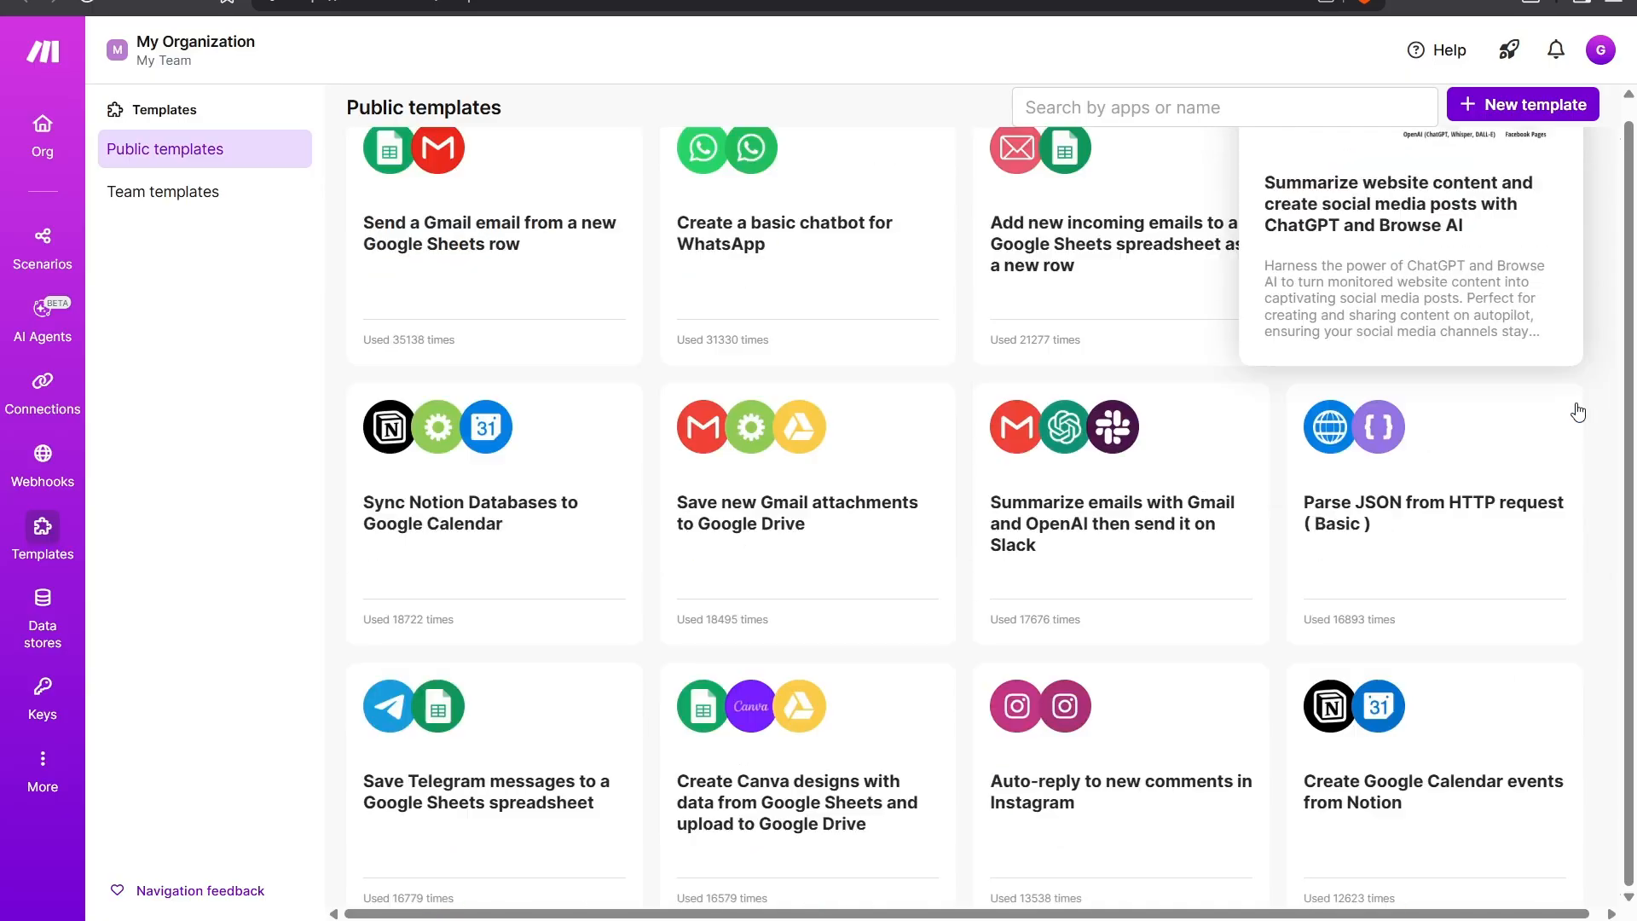
scroll(1589, 399, down, 5)
scroll(1591, 401, up, 10)
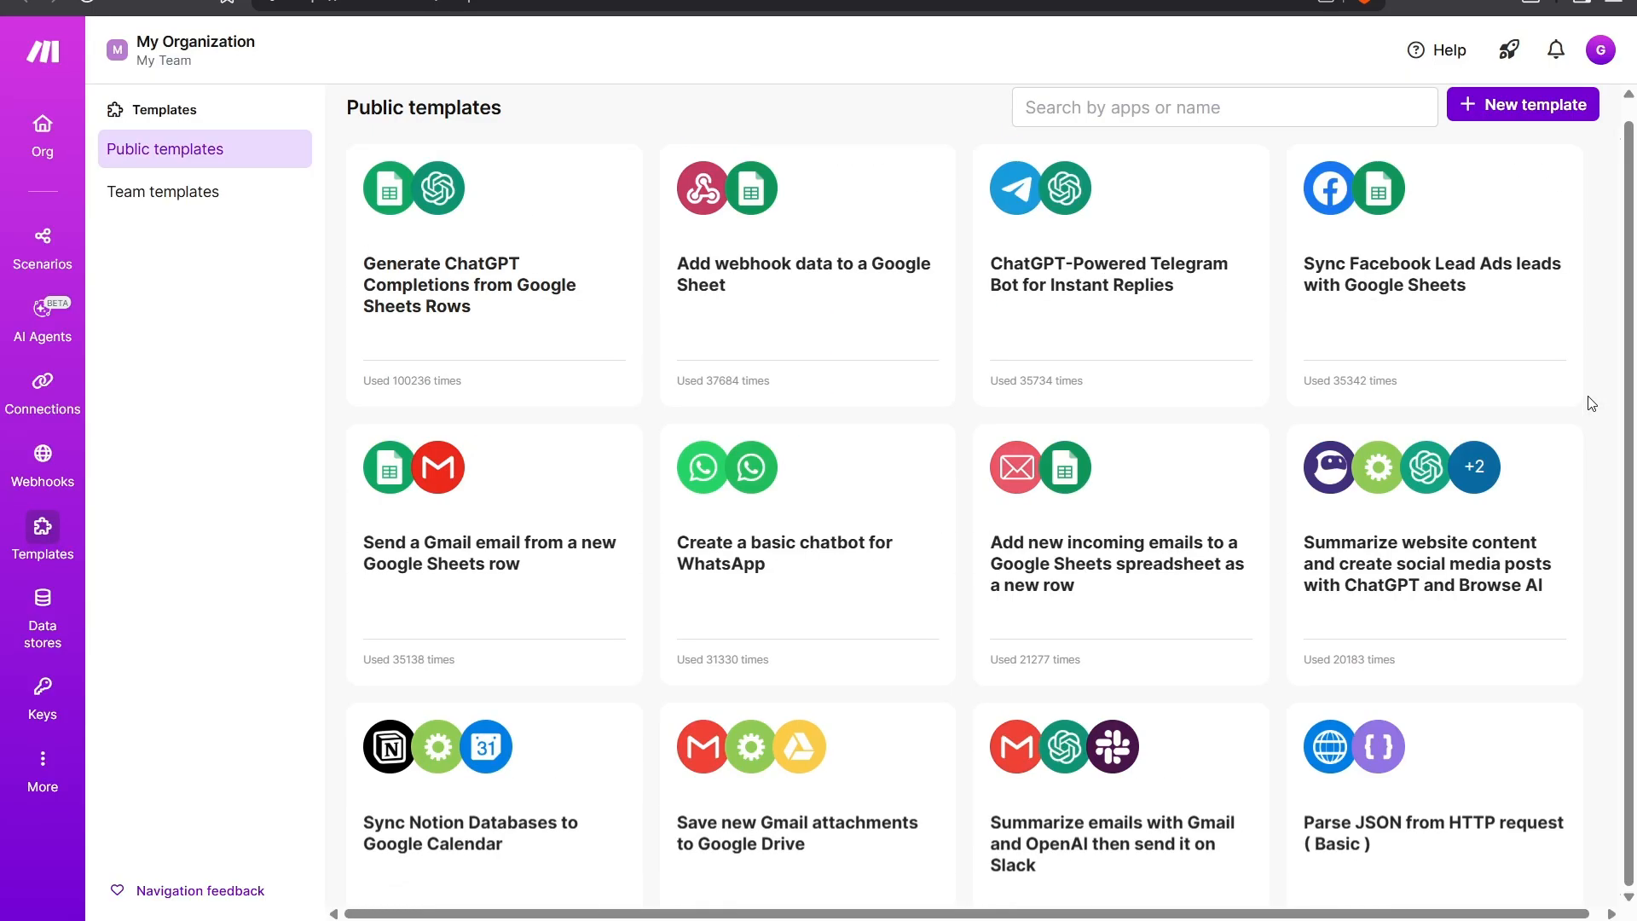
mouse_move(884, 347)
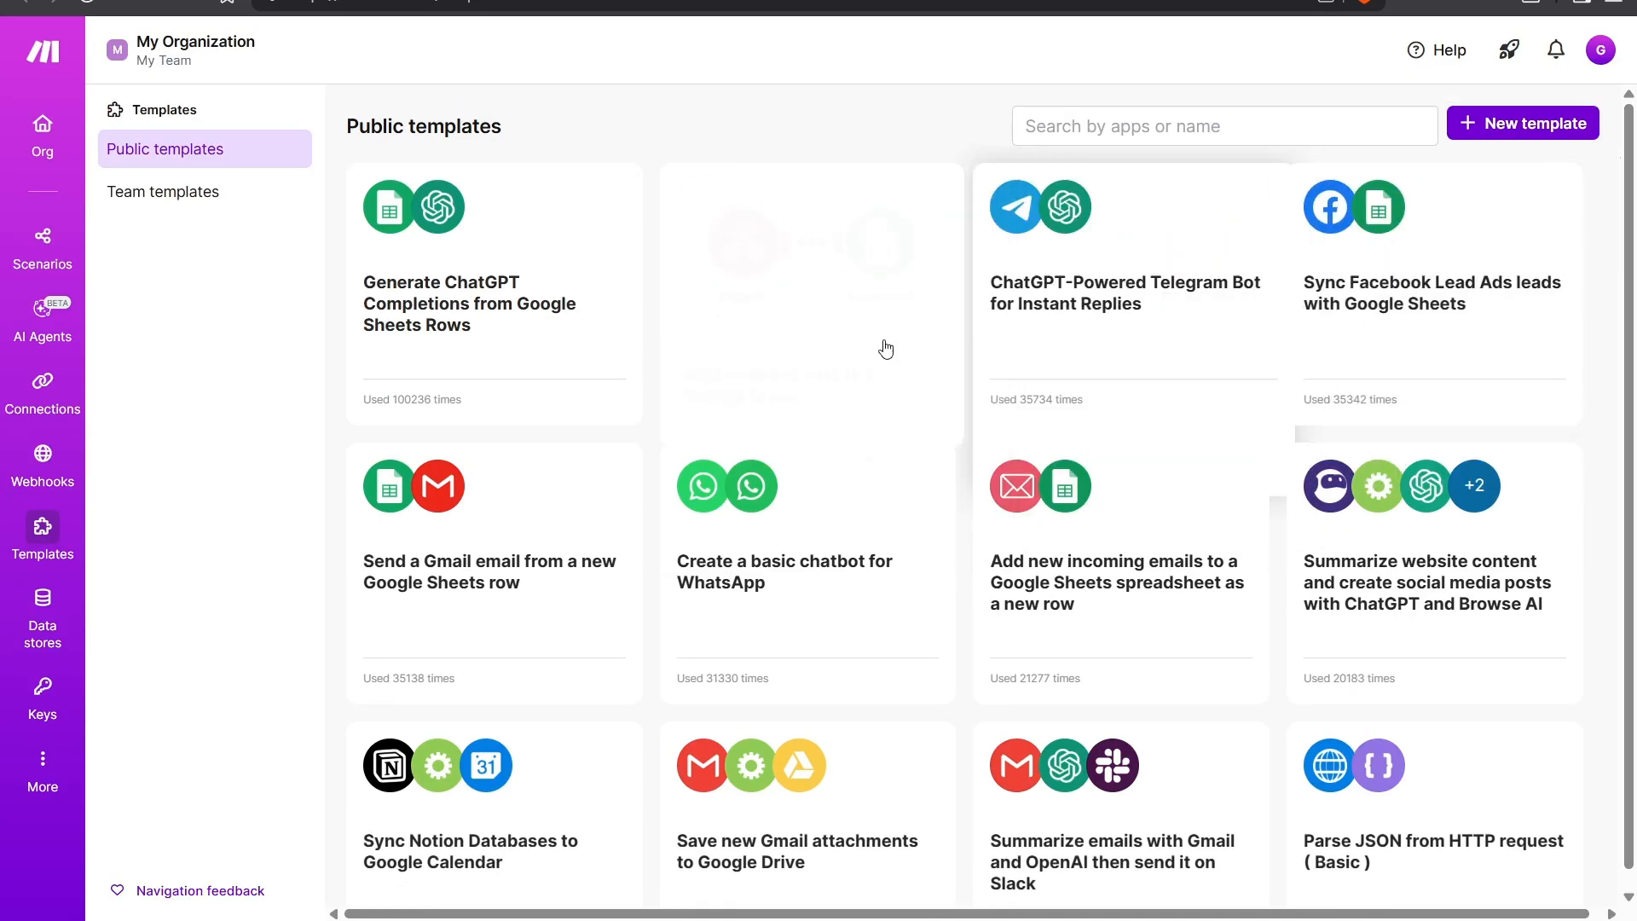
click(1194, 126)
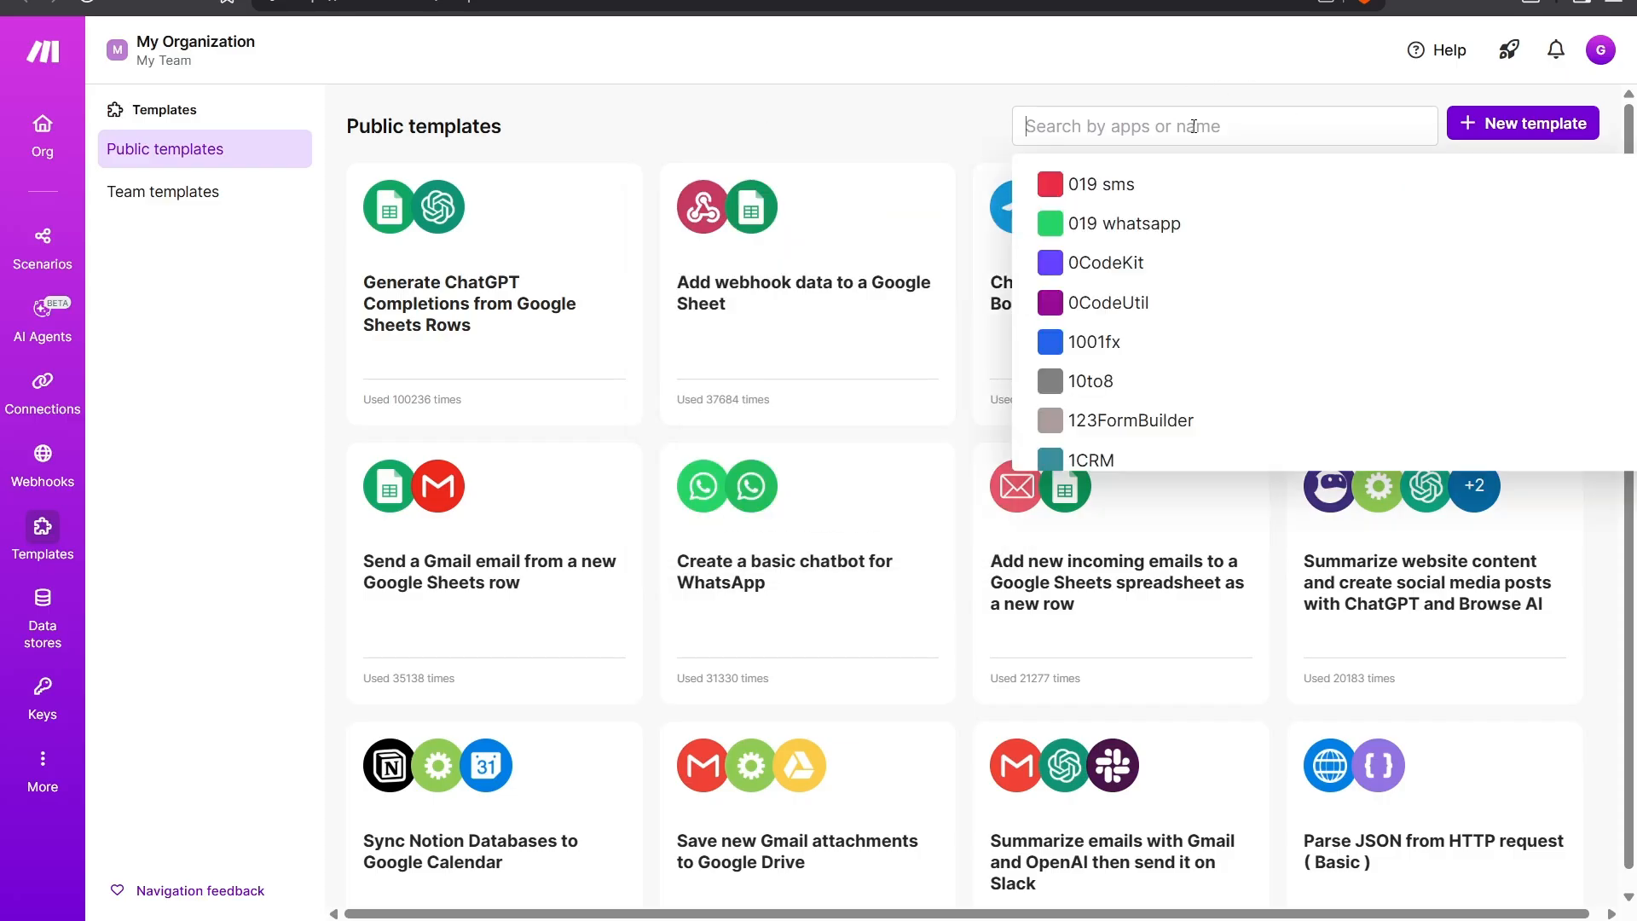
click(761, 102)
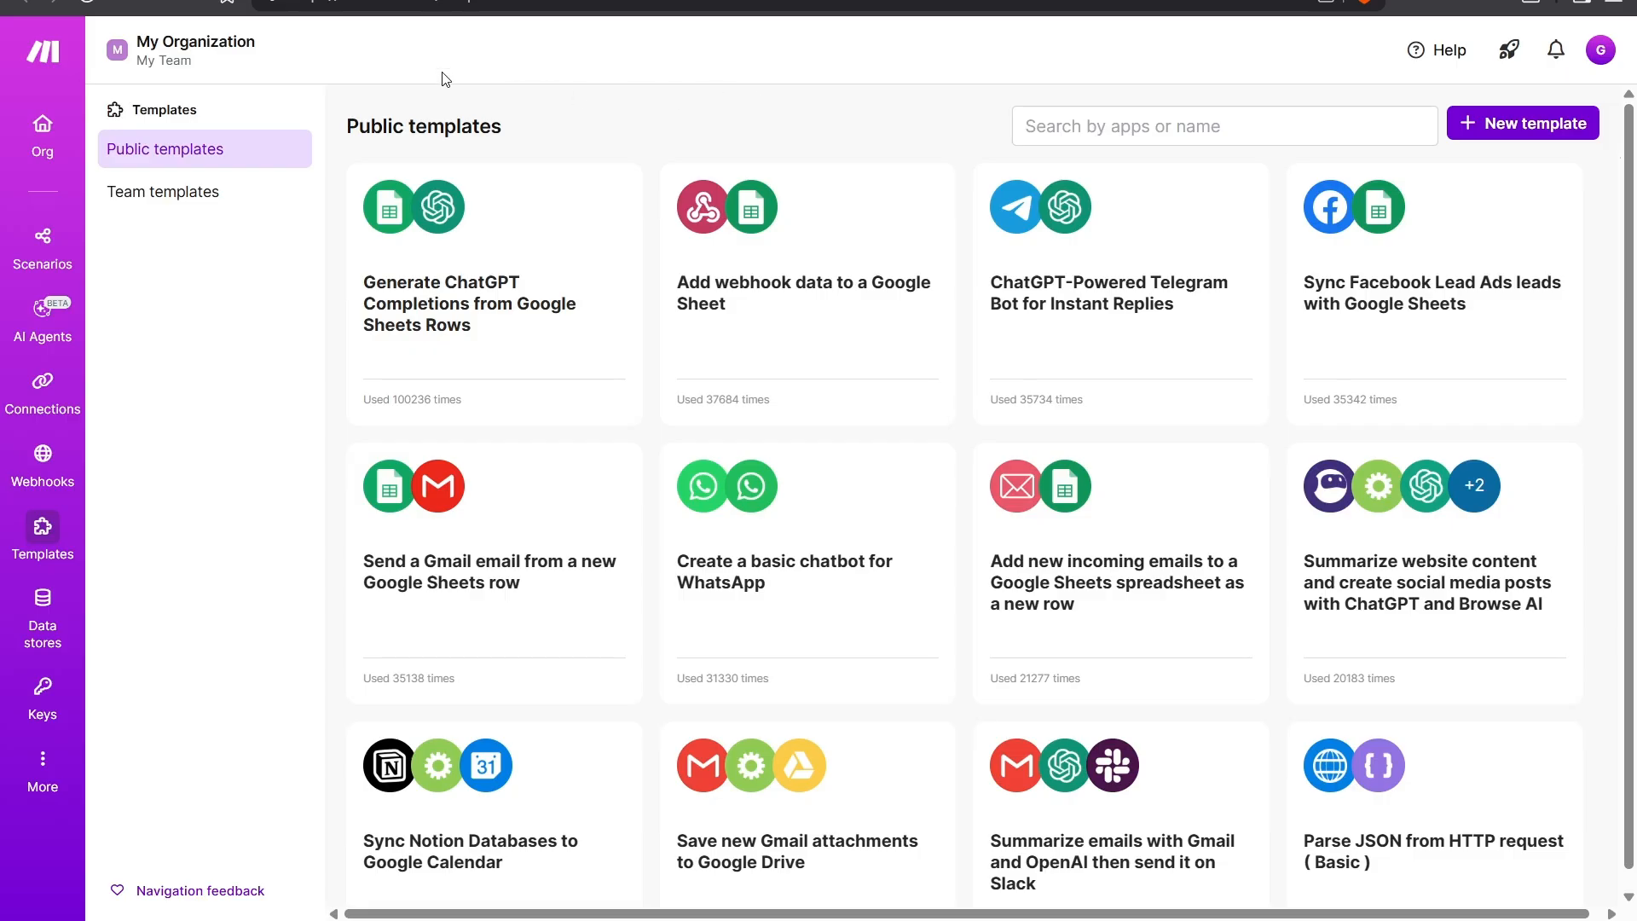
click(545, 0)
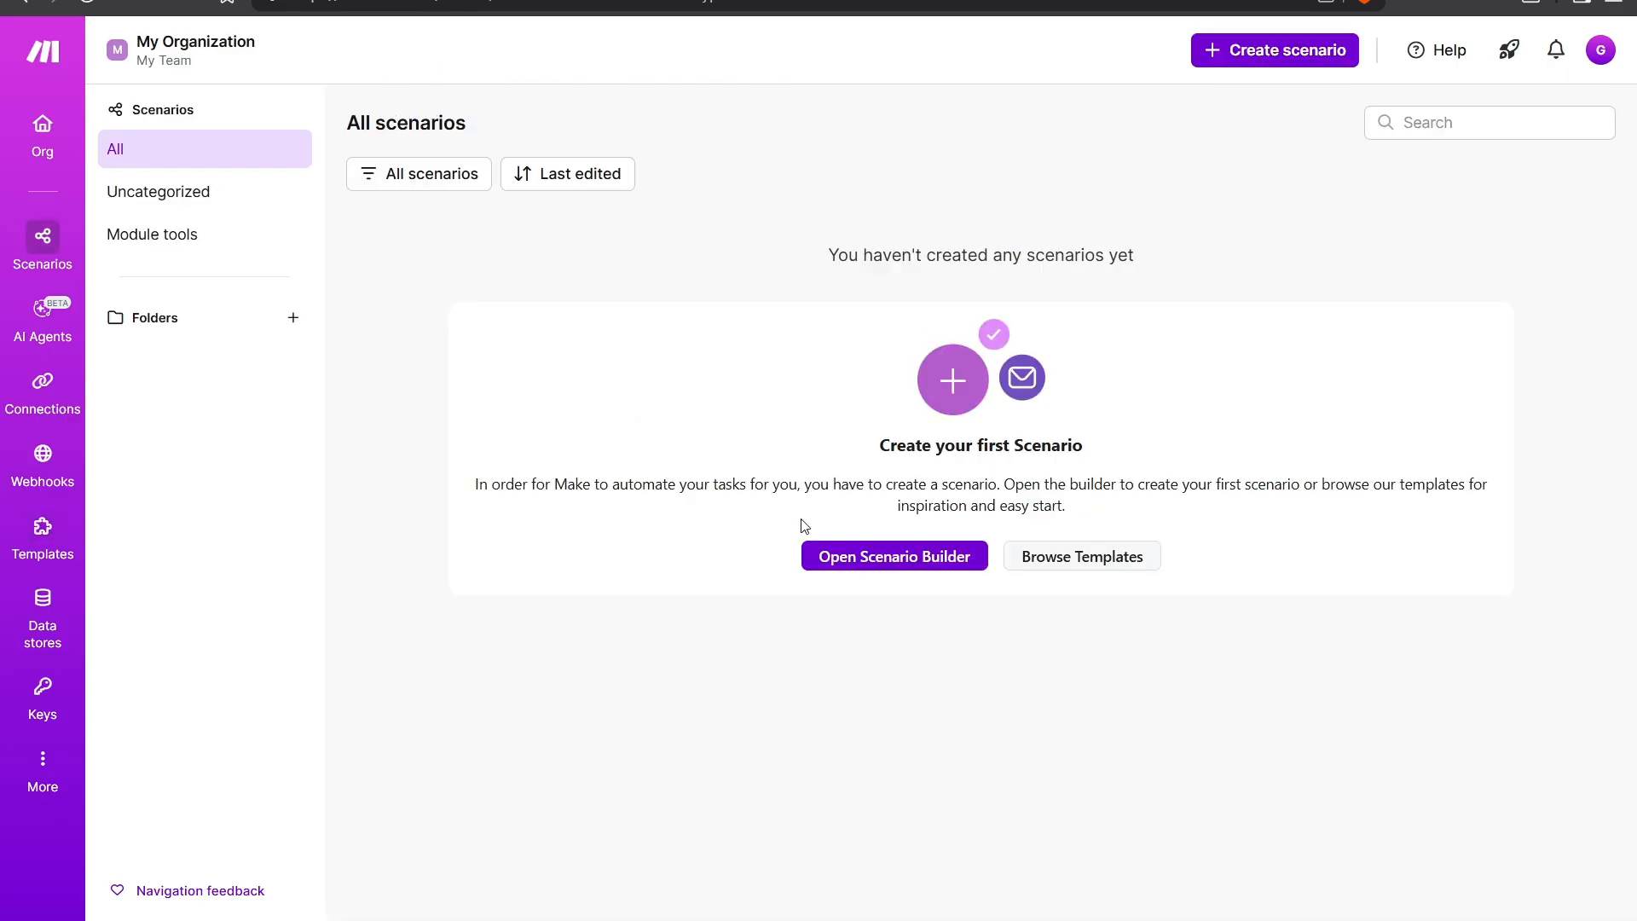
- Start a new scenario and choose Facebook Lead Ads for its first module by searching the apps for "Facebook Leads"
click(847, 559)
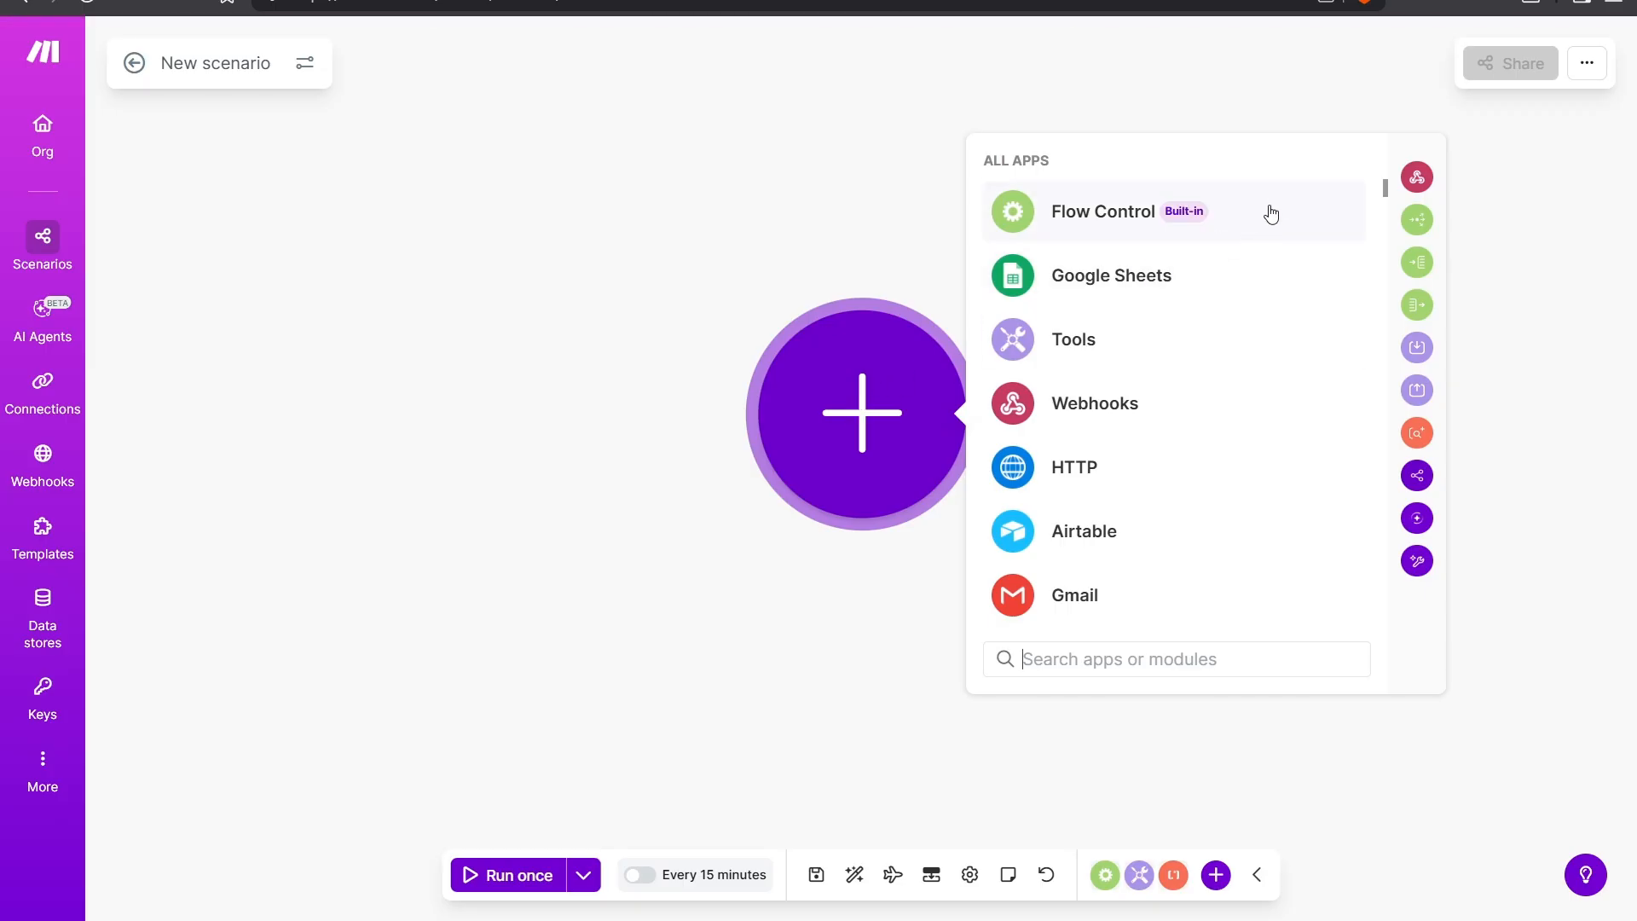
scroll(1261, 250, down, 3)
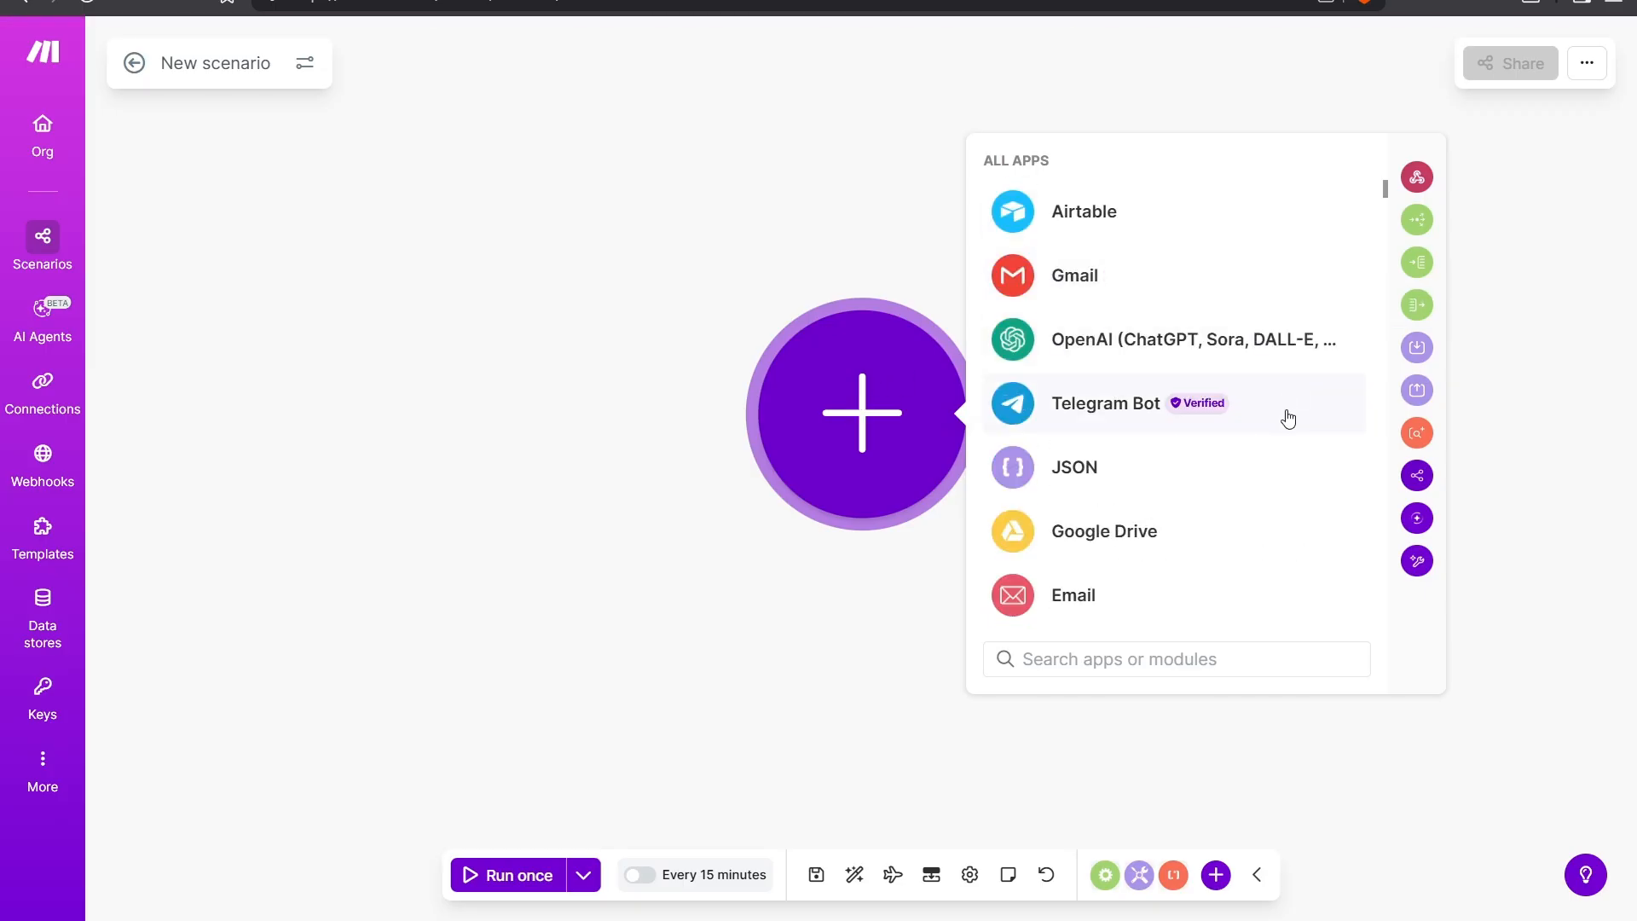
scroll(1286, 417, down, 6)
scroll(1304, 446, up, 3)
scroll(1309, 447, up, 5)
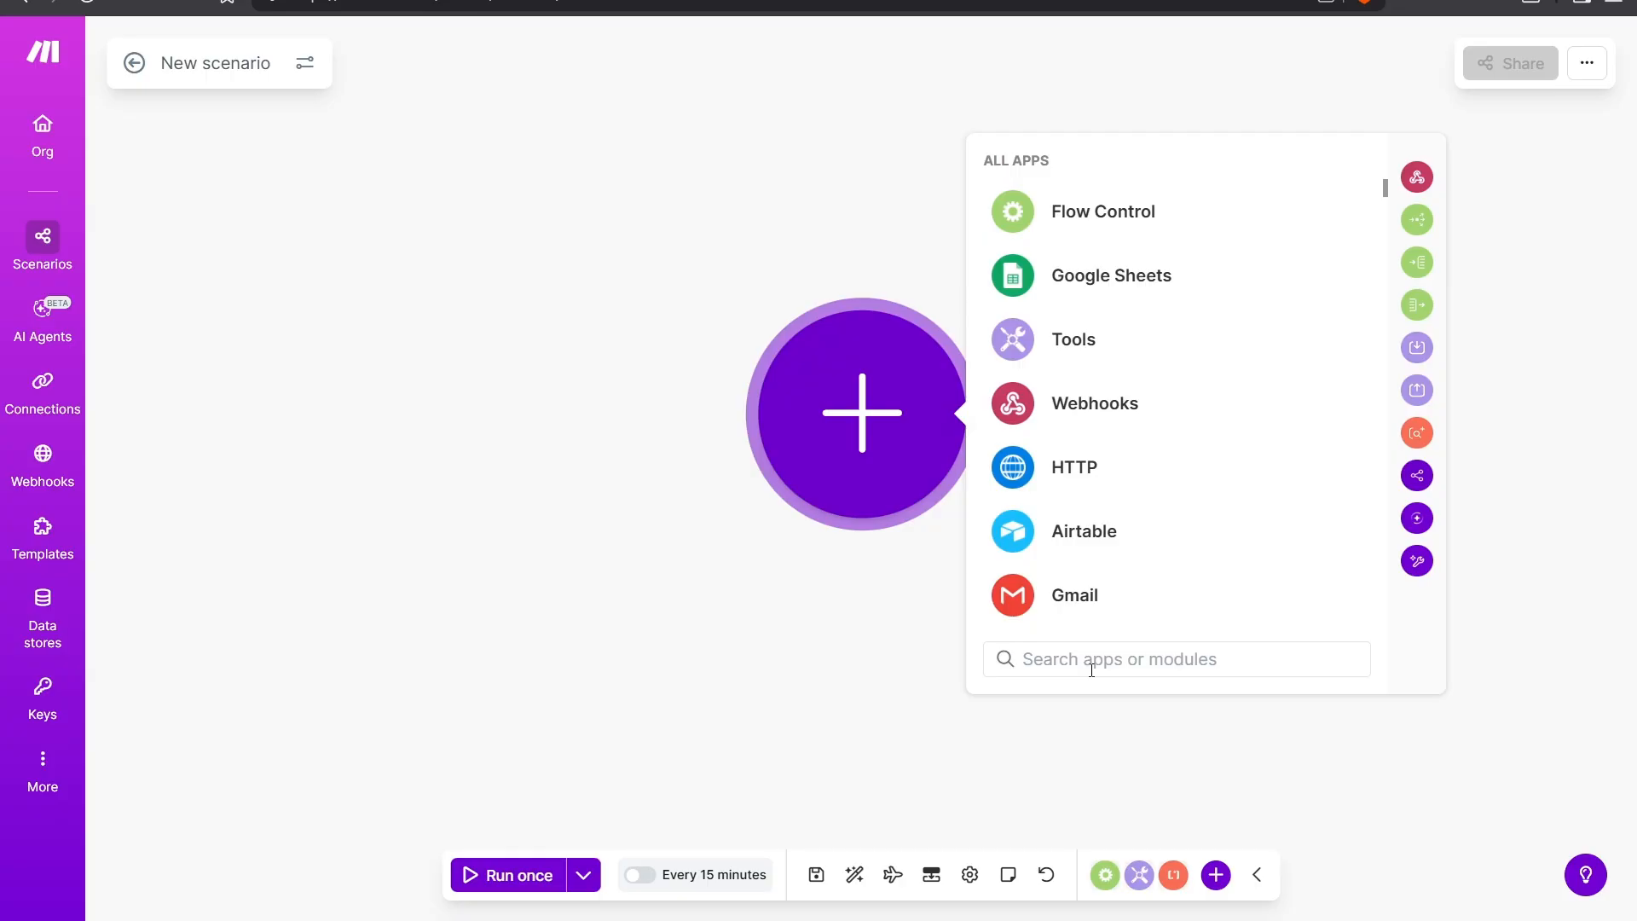
text(Facebook Leads)
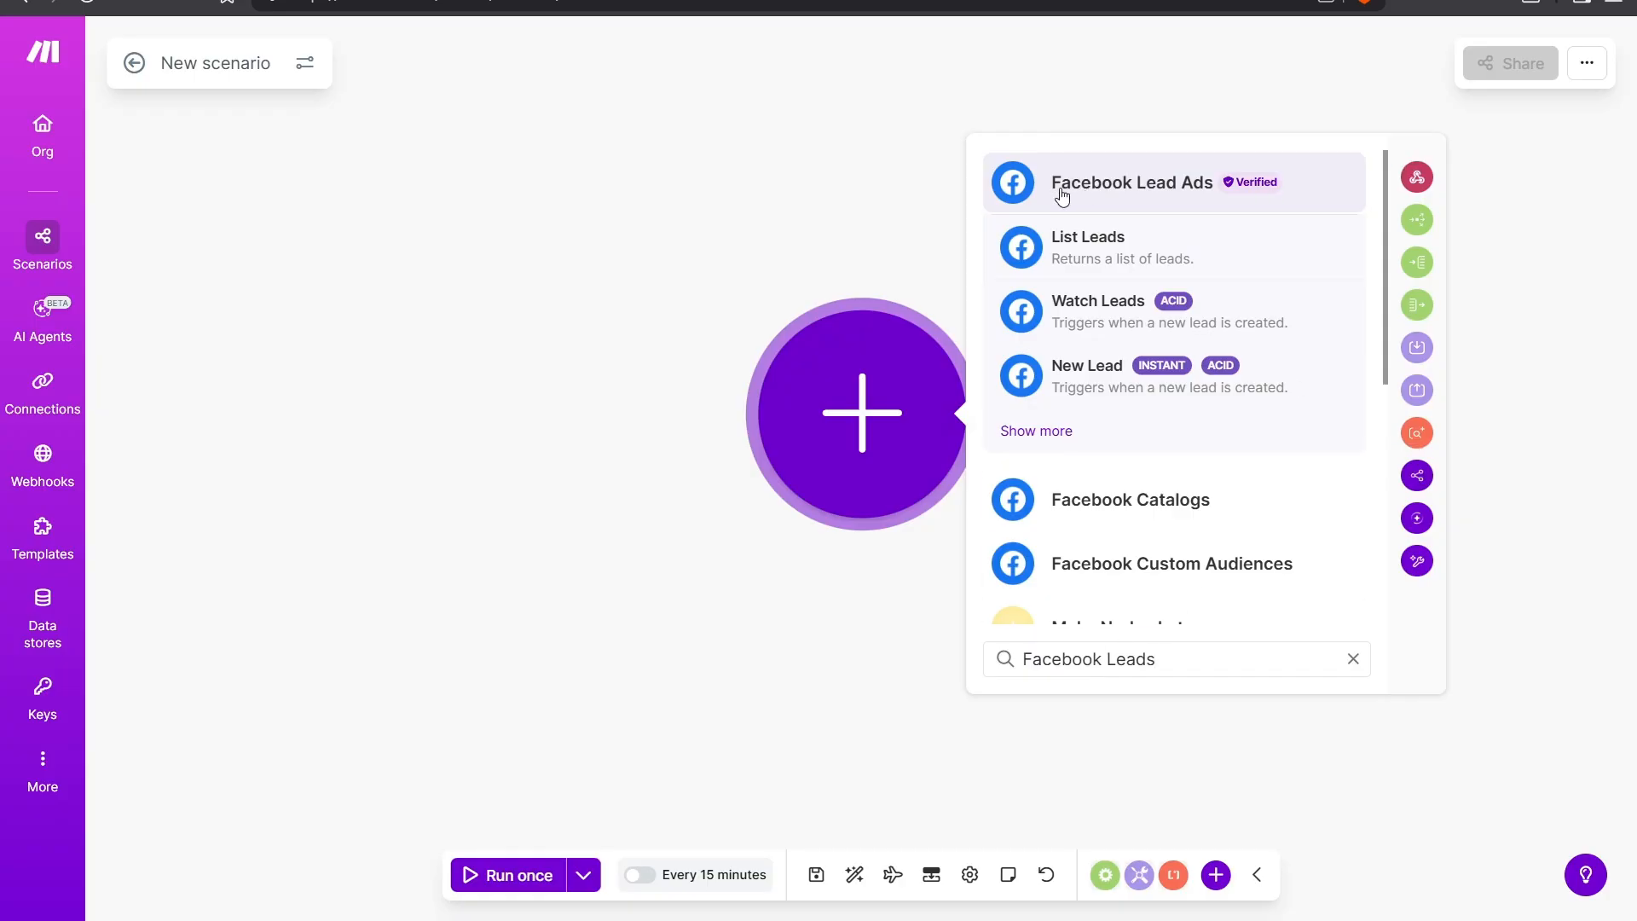
mouse_move(1275, 196)
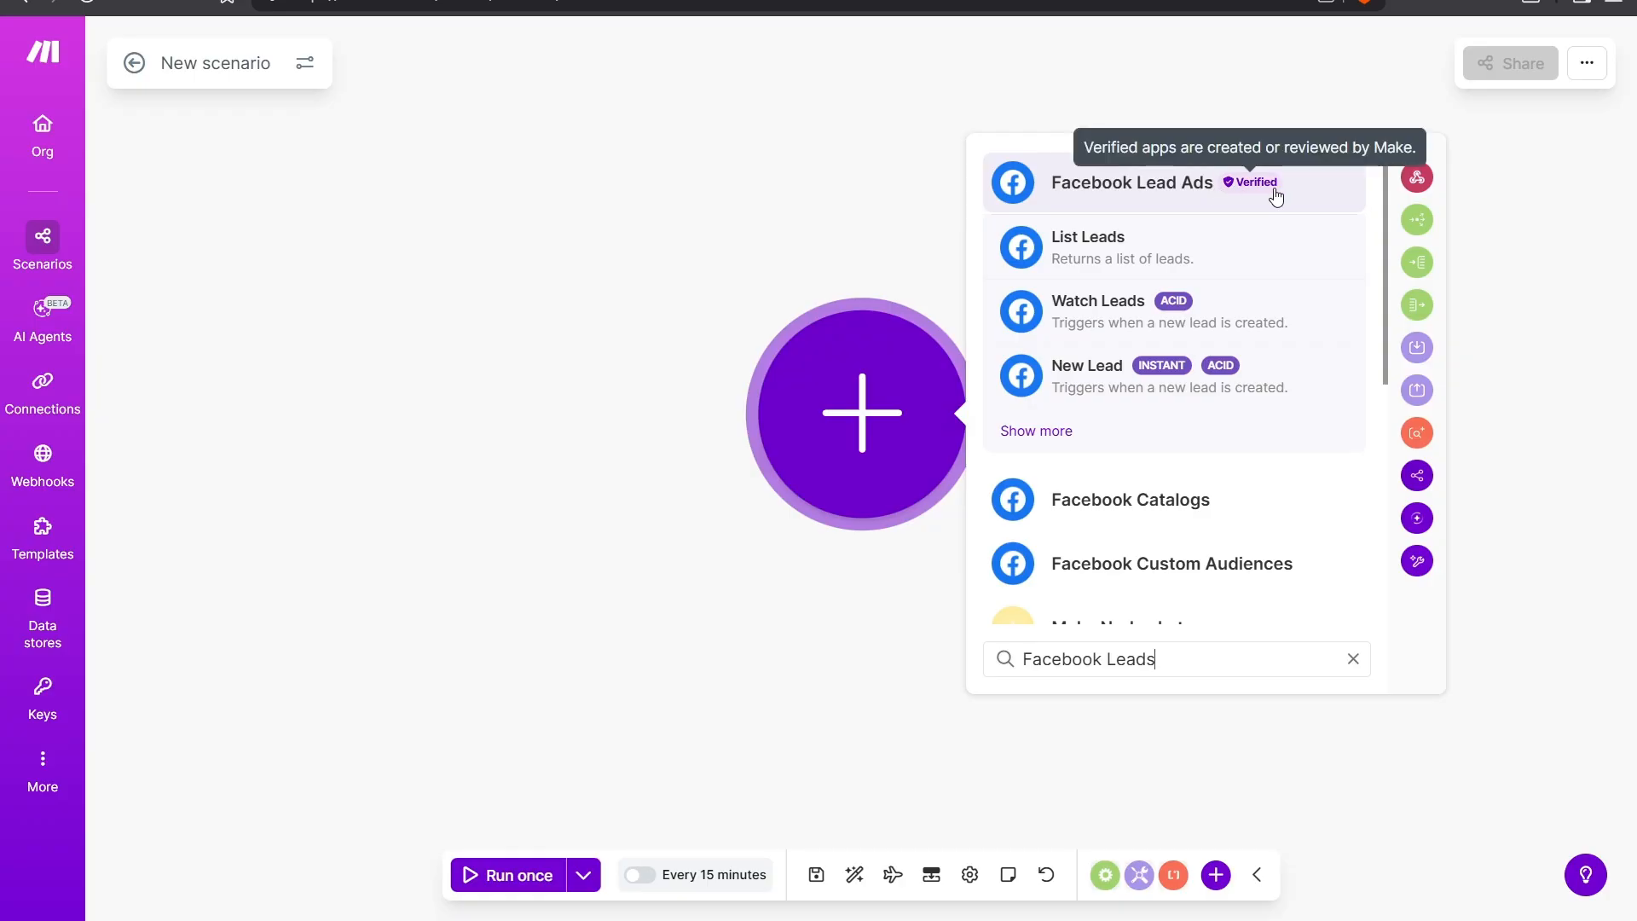
click(1321, 198)
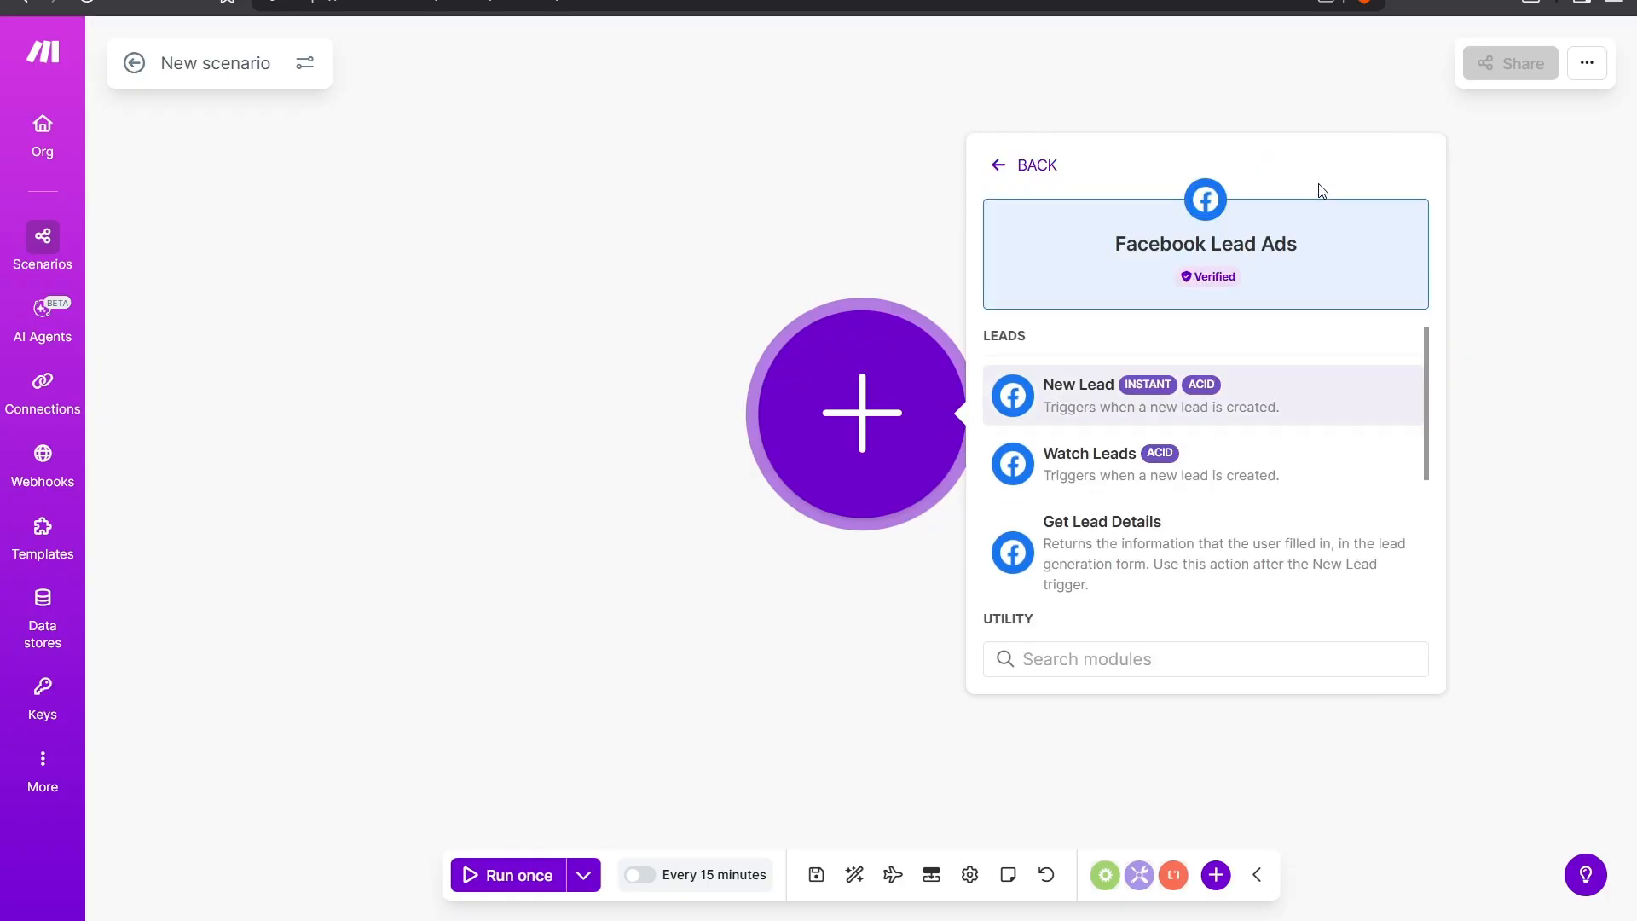
- Add the Facebook Lead Ads Watch Leads trigger as the scenario's first module
drag(983, 335, 1094, 339)
click(1094, 339)
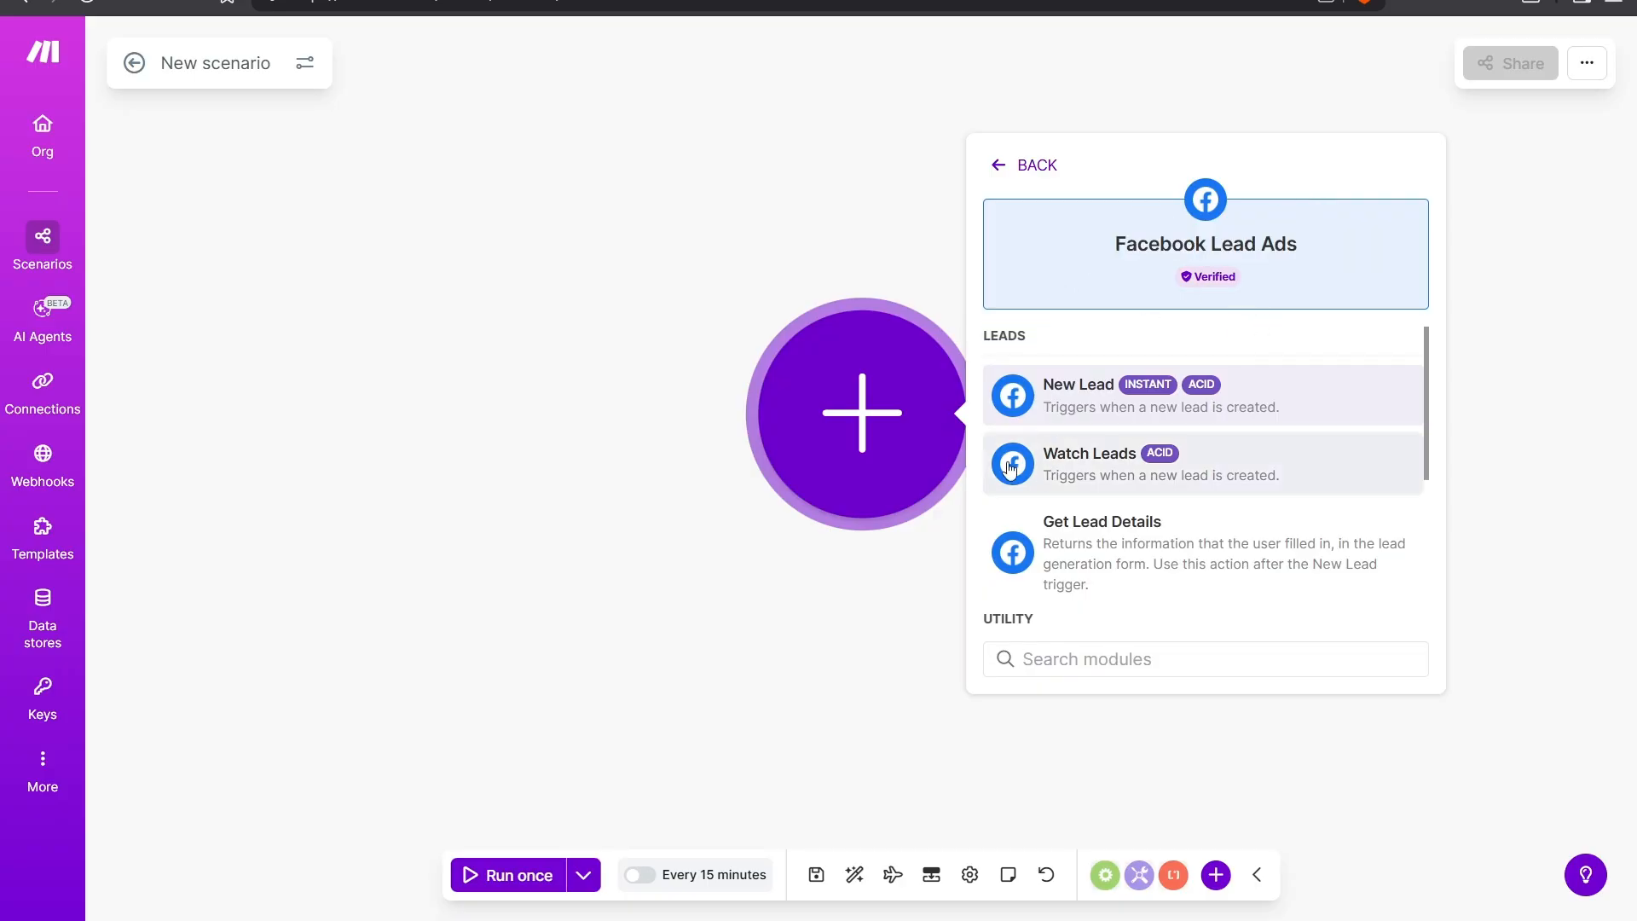
click(1267, 475)
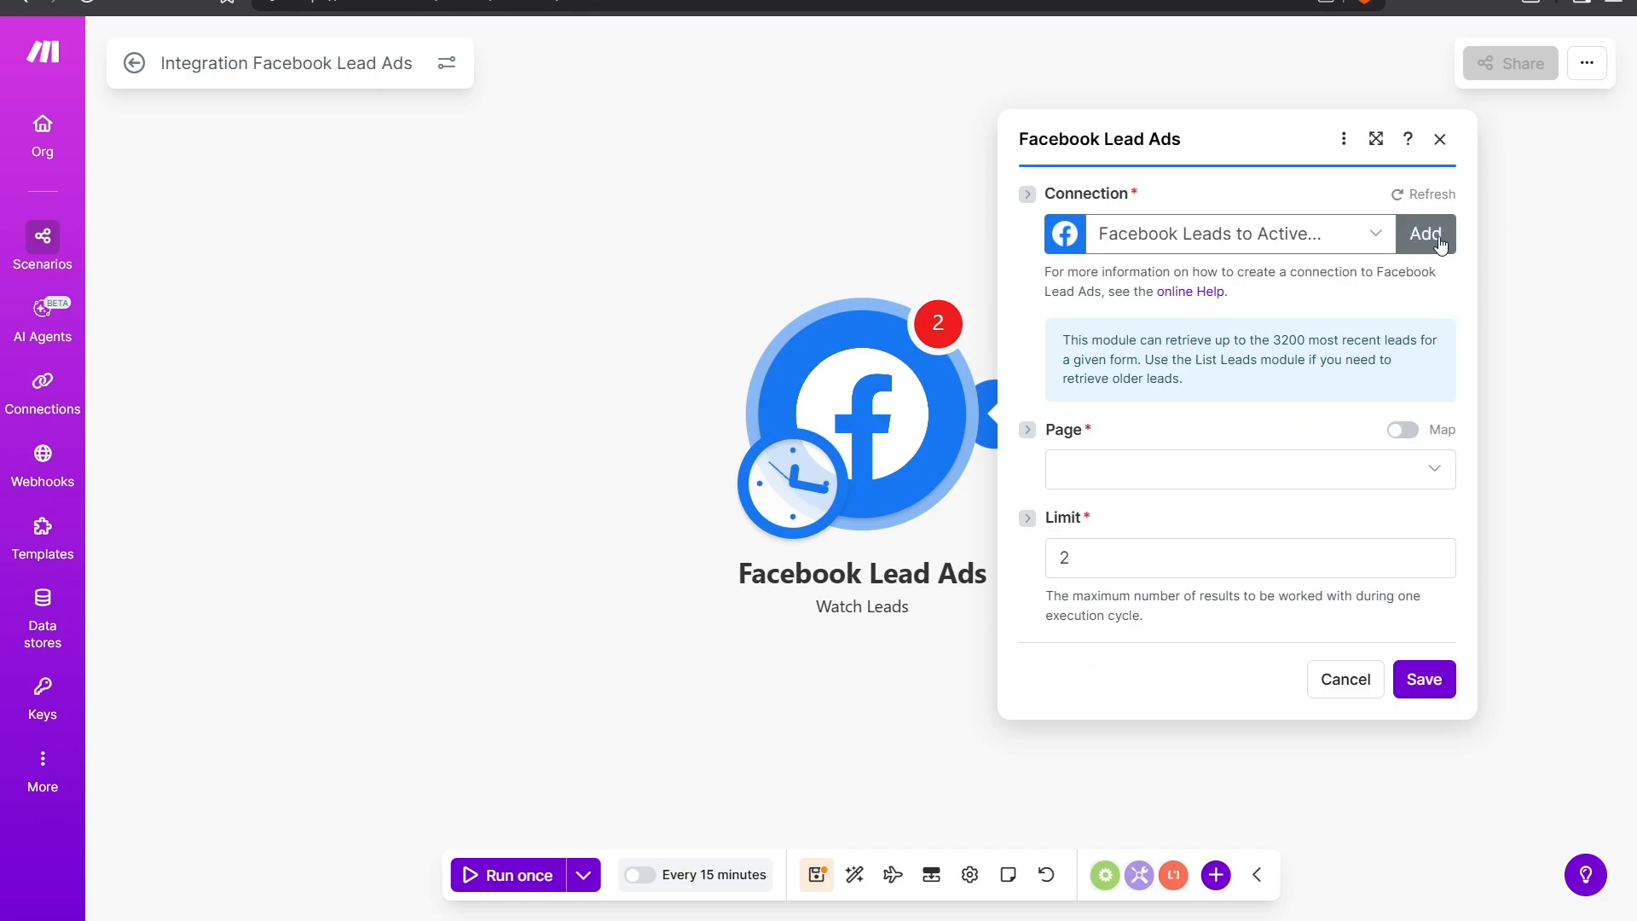
- Create a Facebook connection named "Facebook Leads to WhatsApp" for the trigger and authorize Make's access to the Facebook account
click(1439, 241)
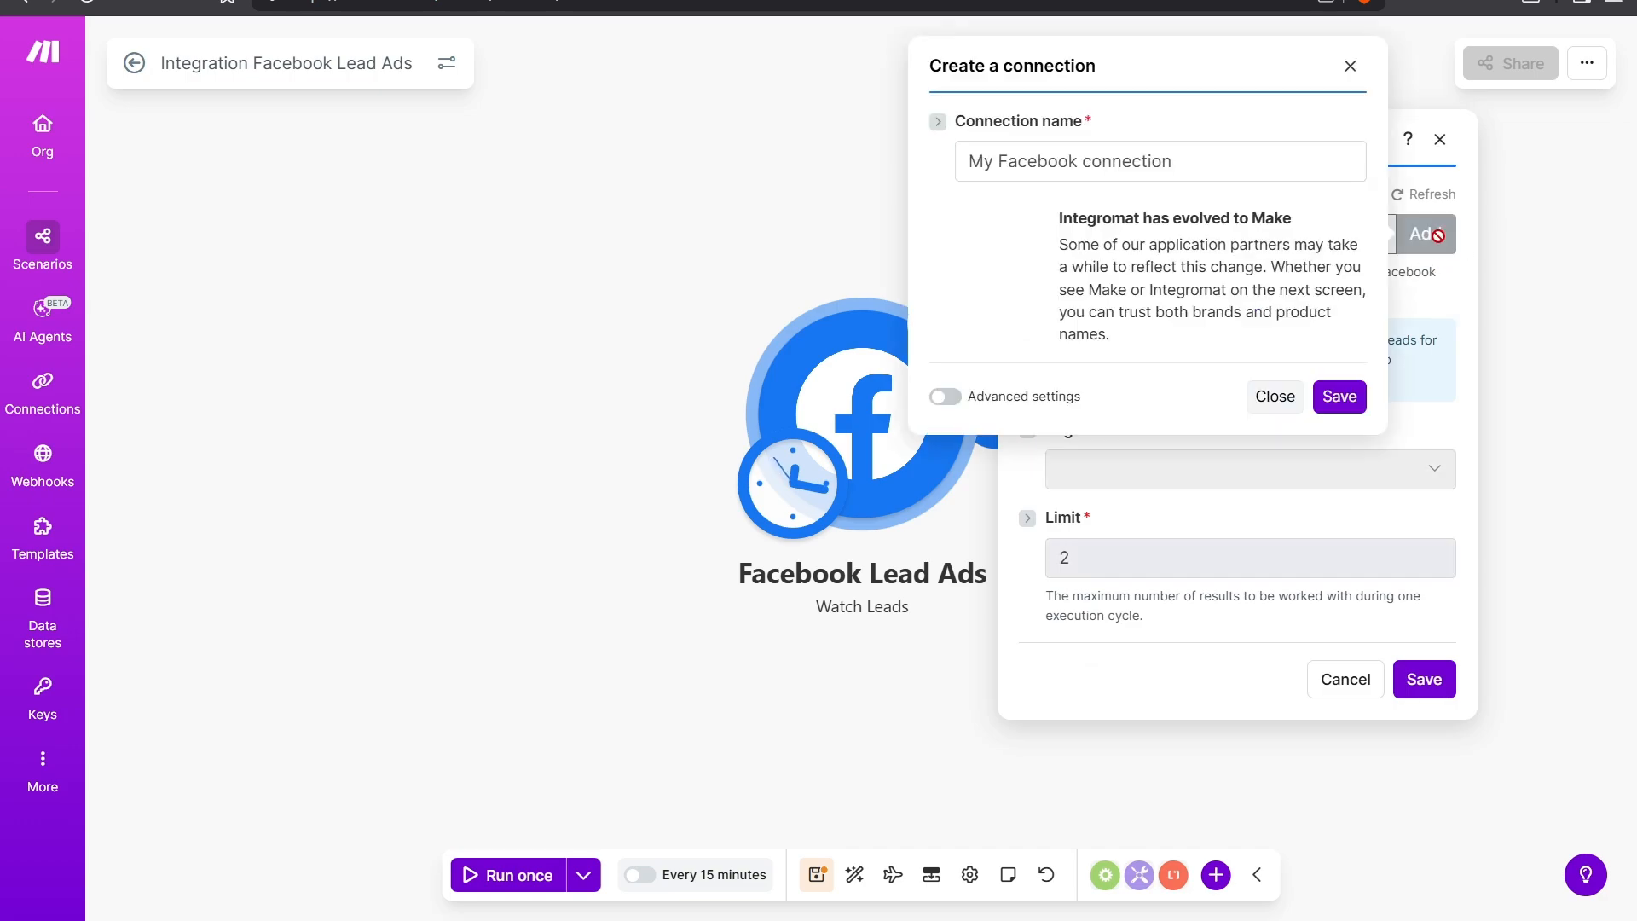
drag(1293, 168, 961, 162)
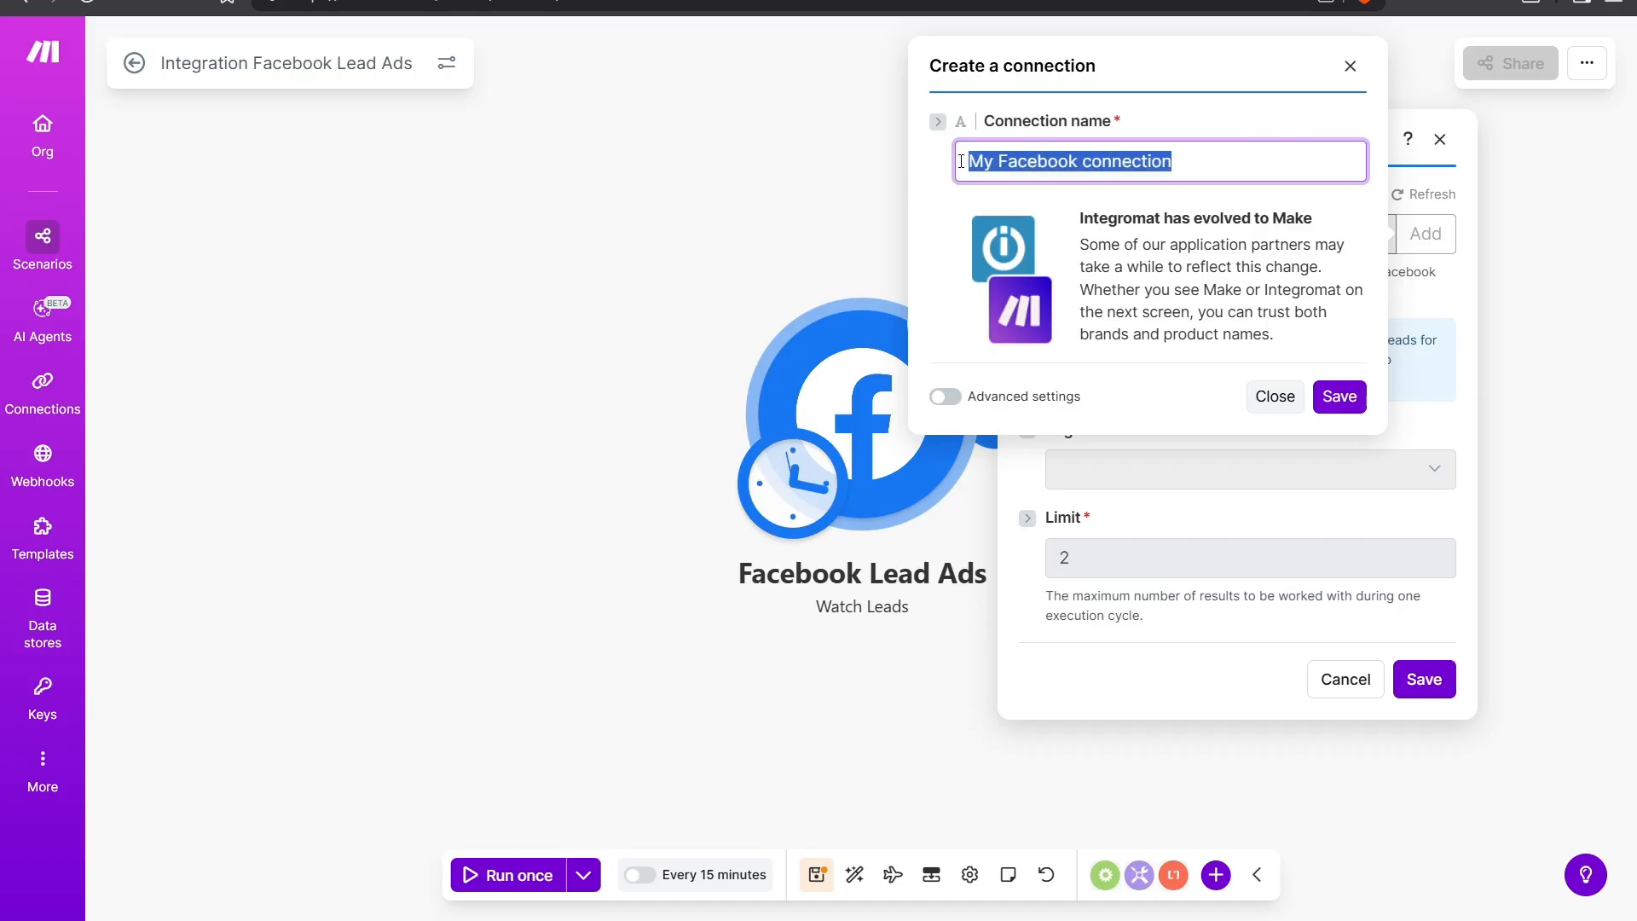
text(Facebook Leads )
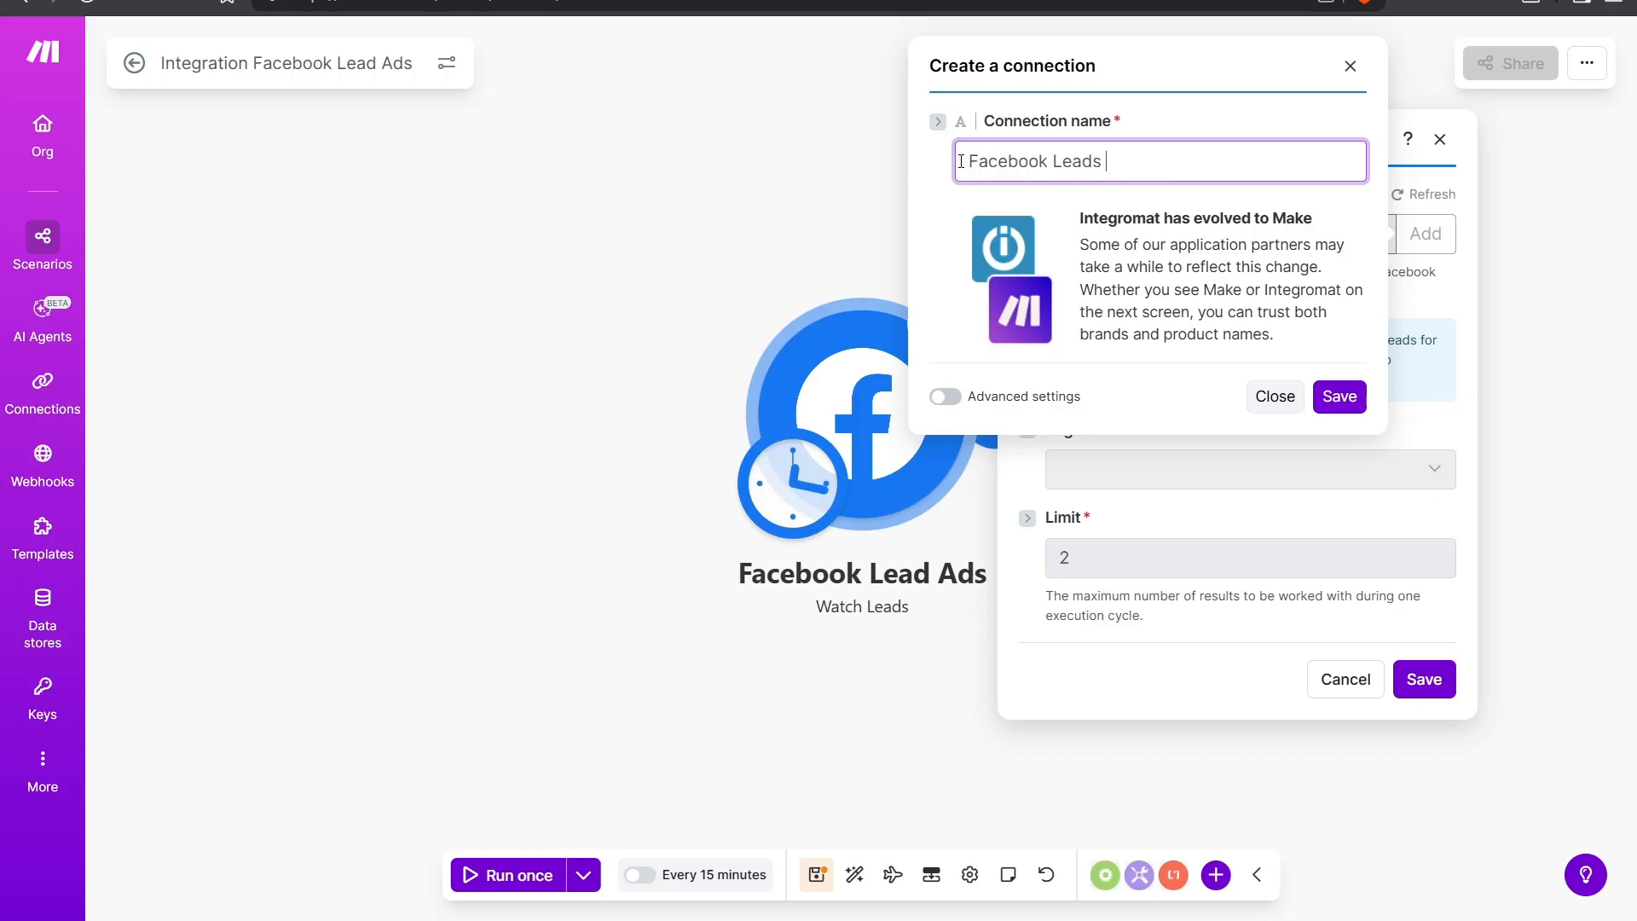
text(to WhatsApp)
click(1344, 396)
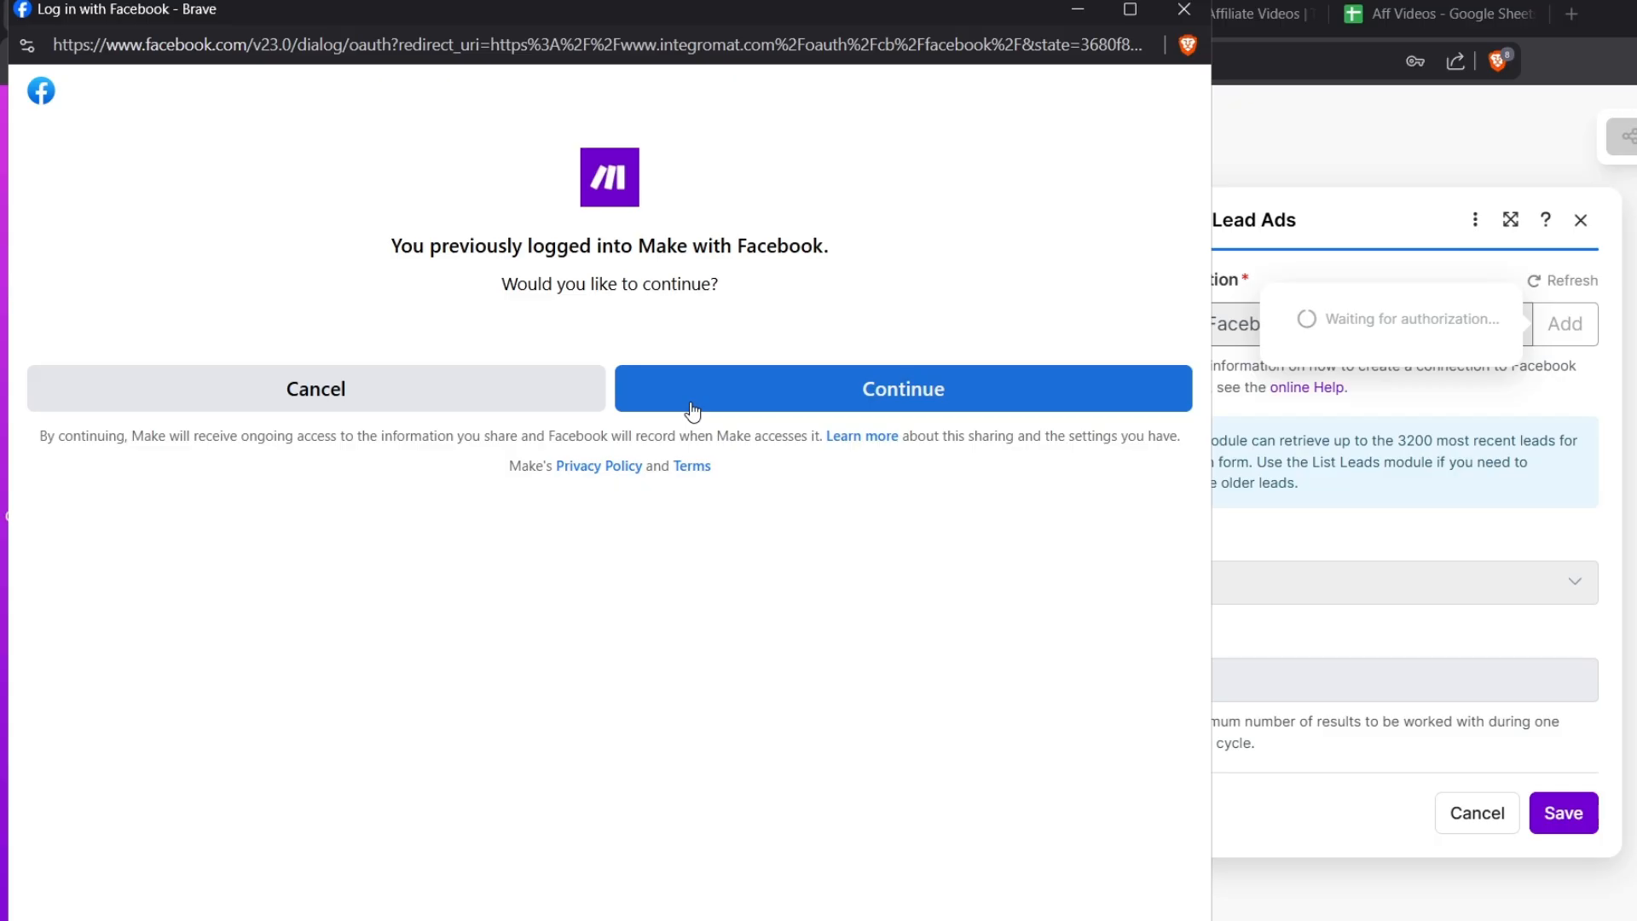
click(901, 386)
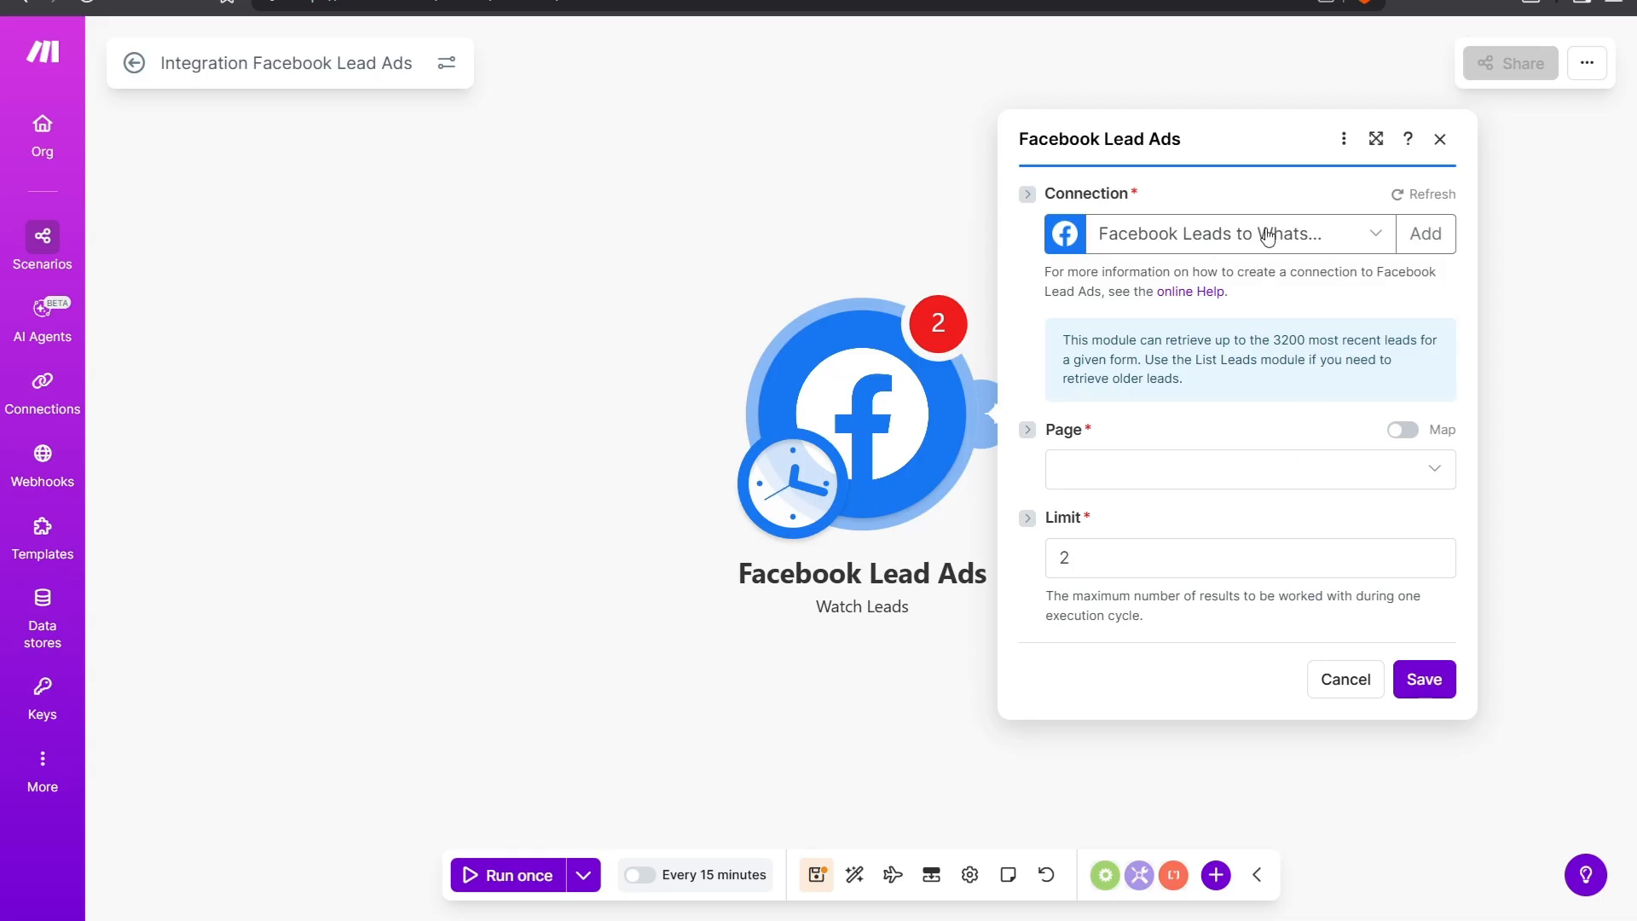
- Set the trigger's page to the listed Facebook page and its form to "Untitled form 11/12/25, 2:03 AM"
drag(1055, 430, 1080, 431)
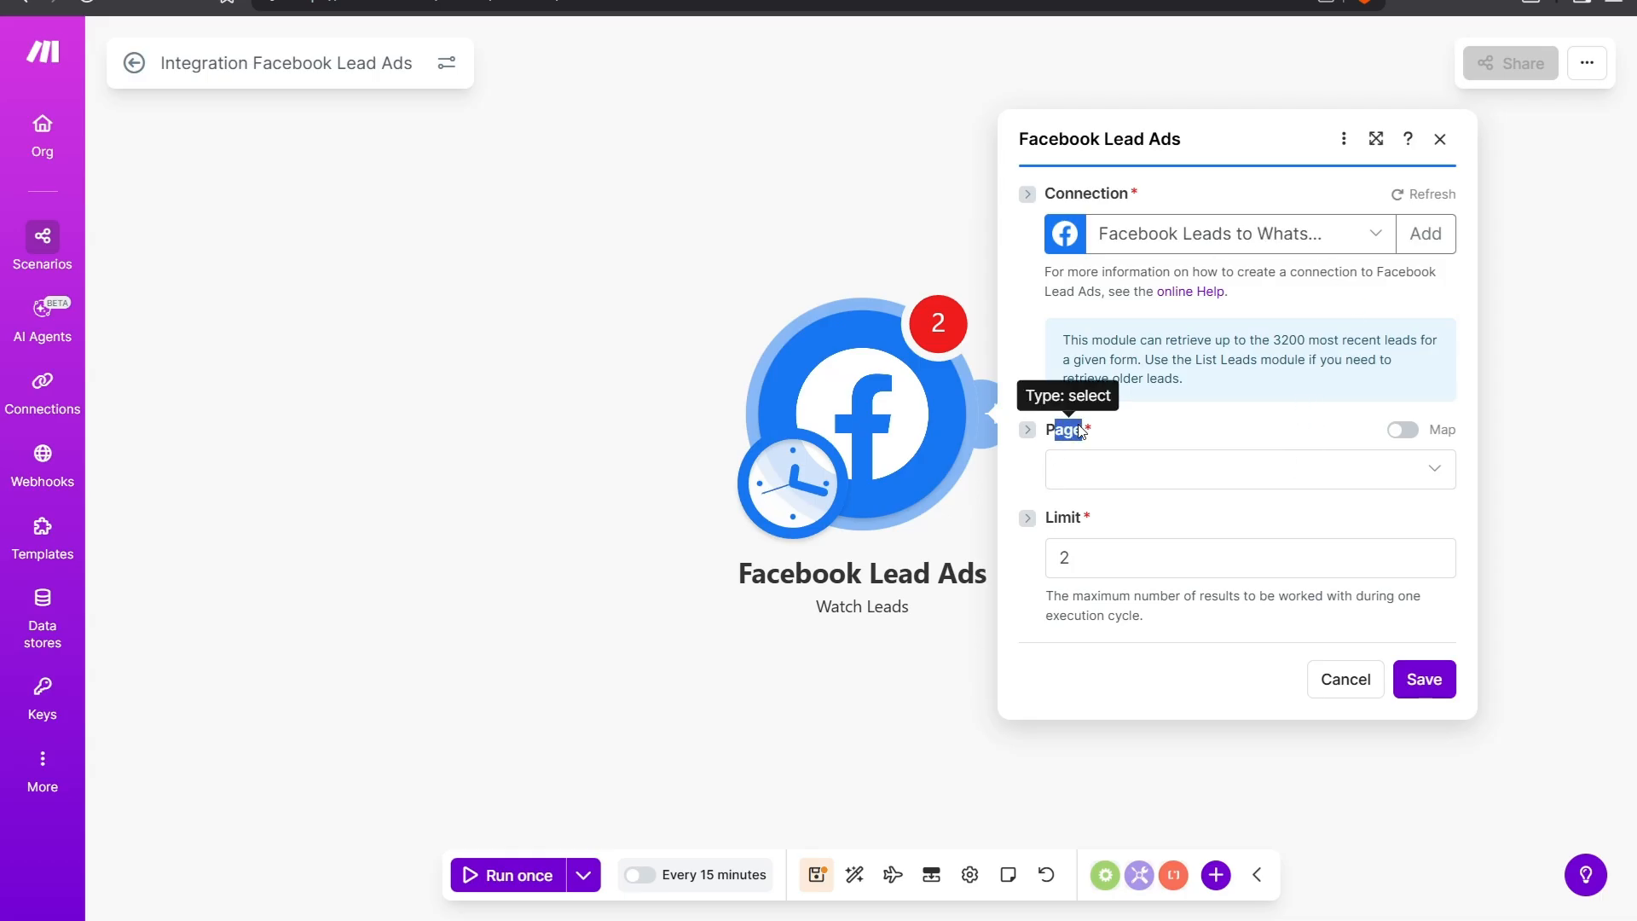
click(1179, 441)
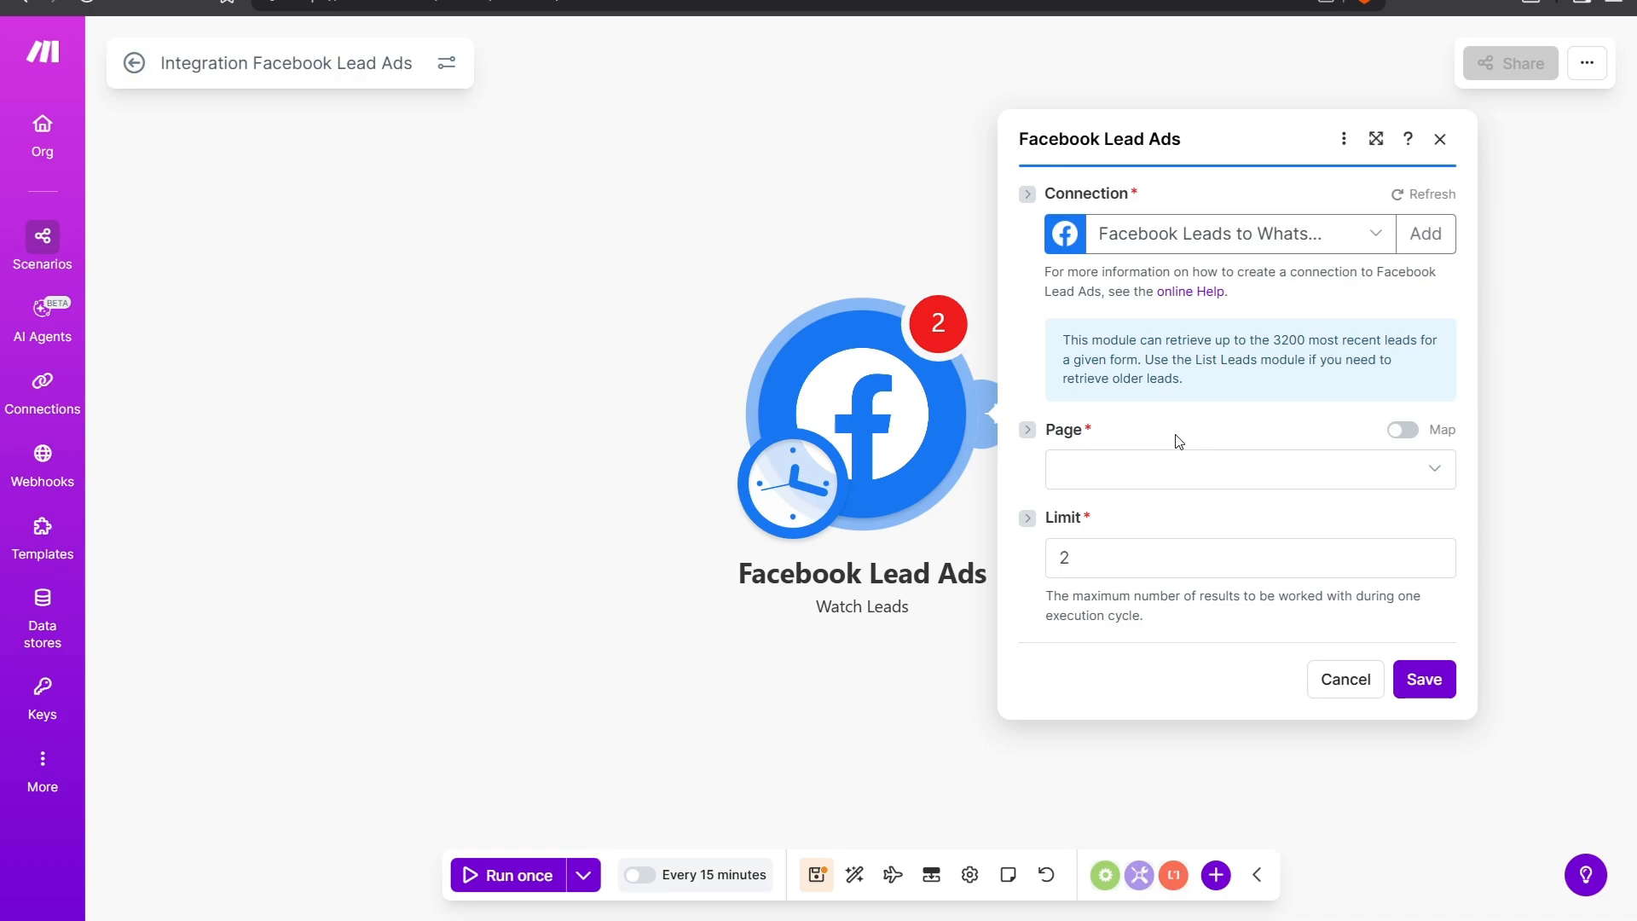
click(1436, 470)
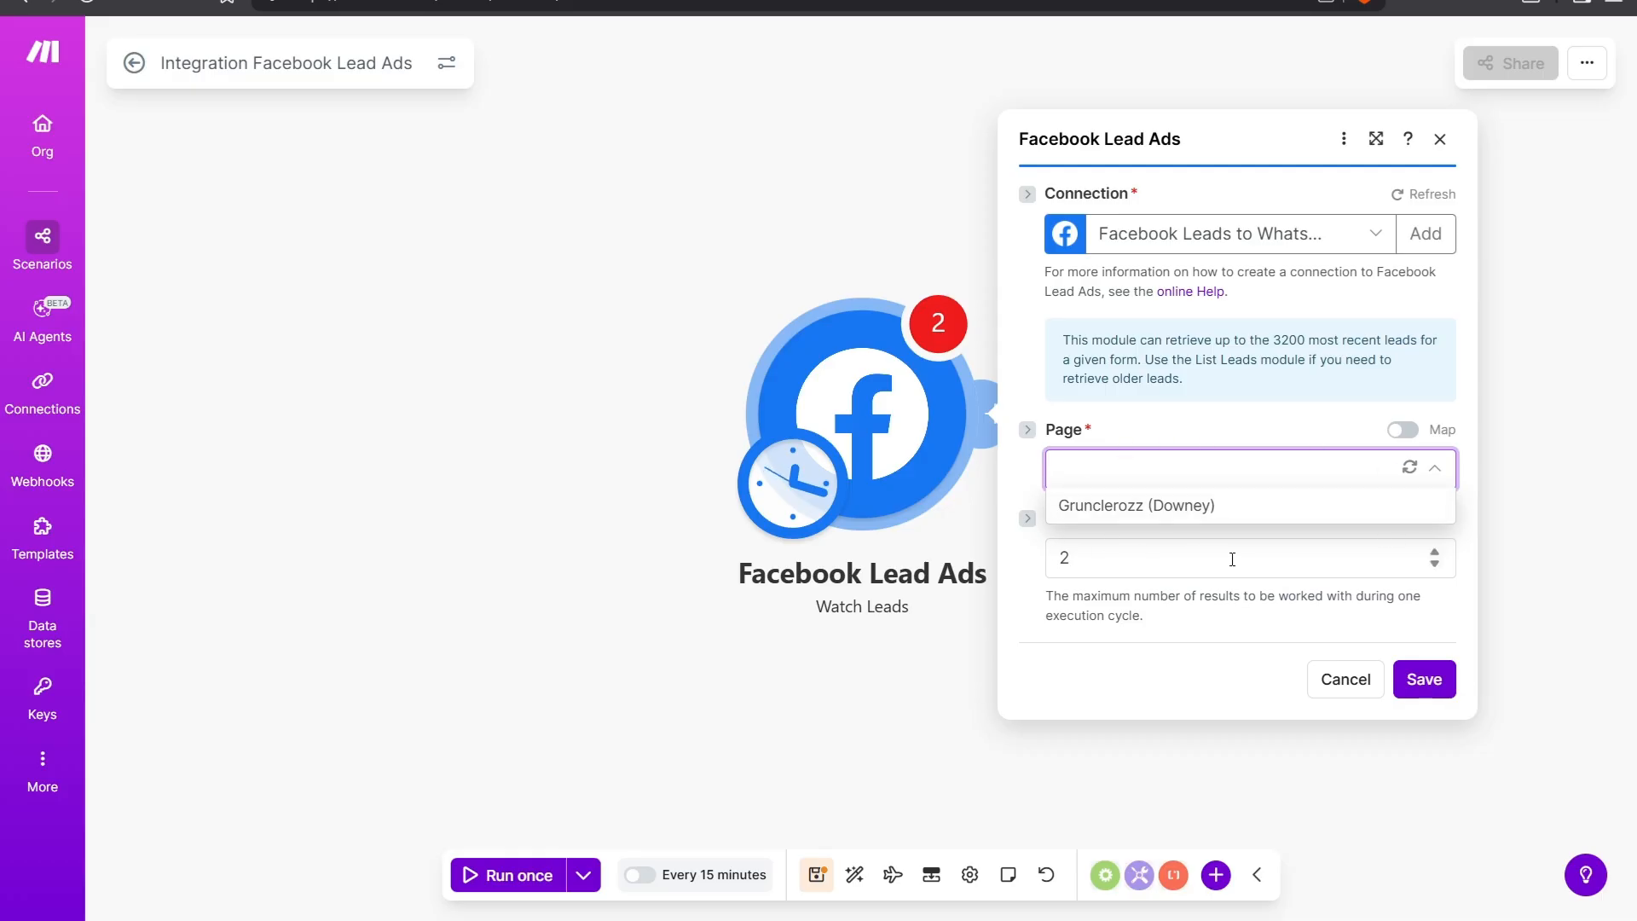
click(1357, 511)
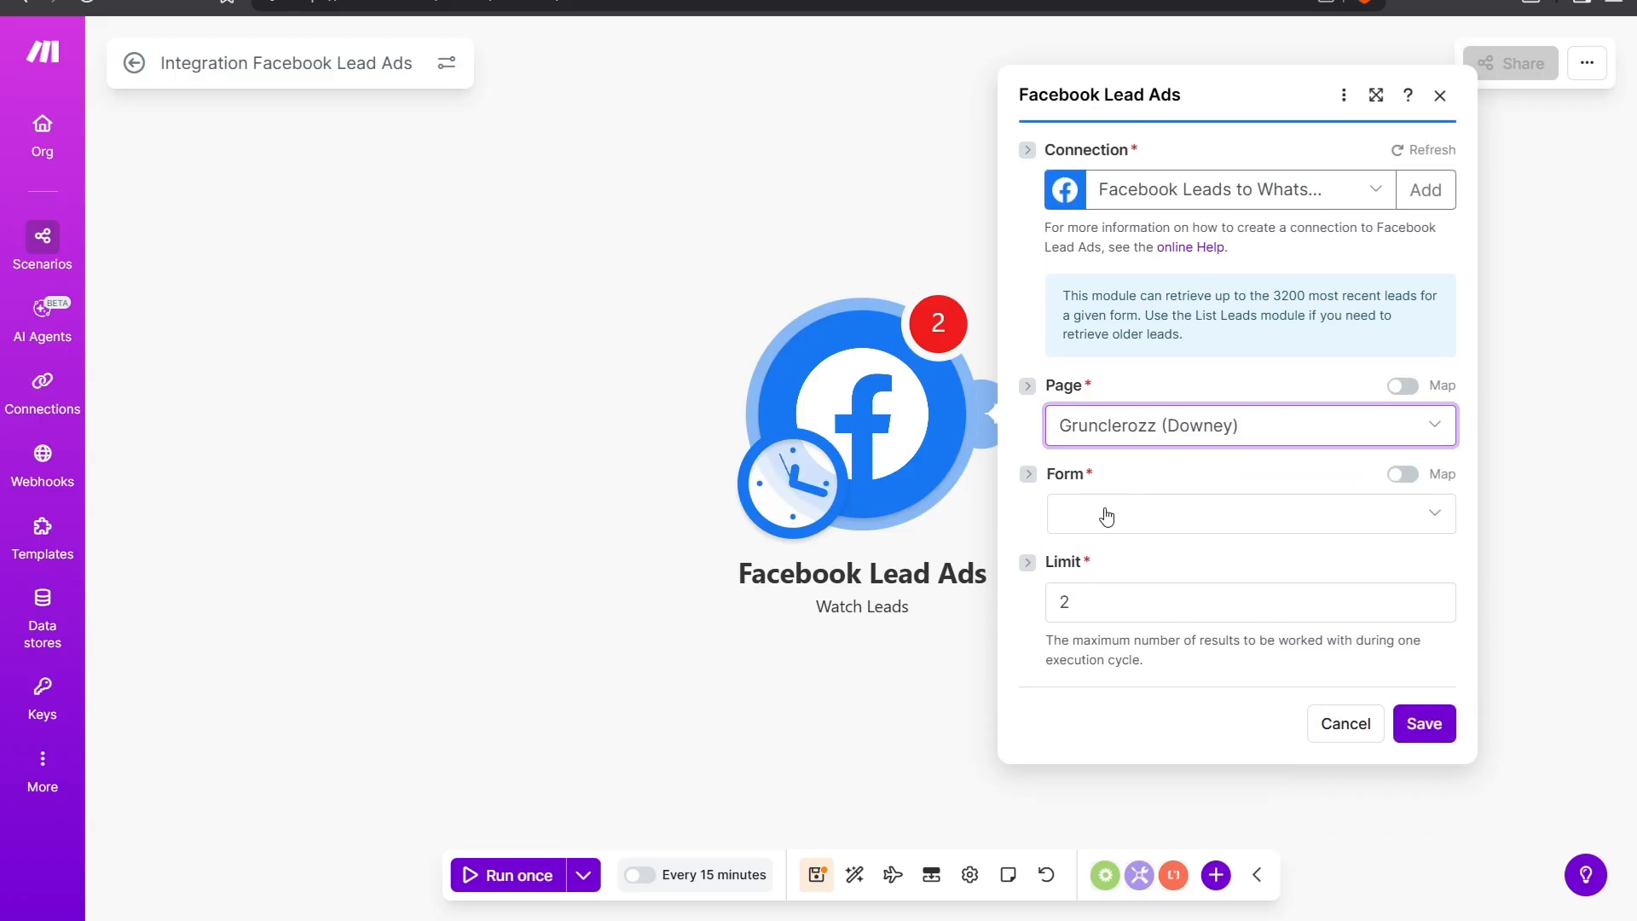
click(1440, 515)
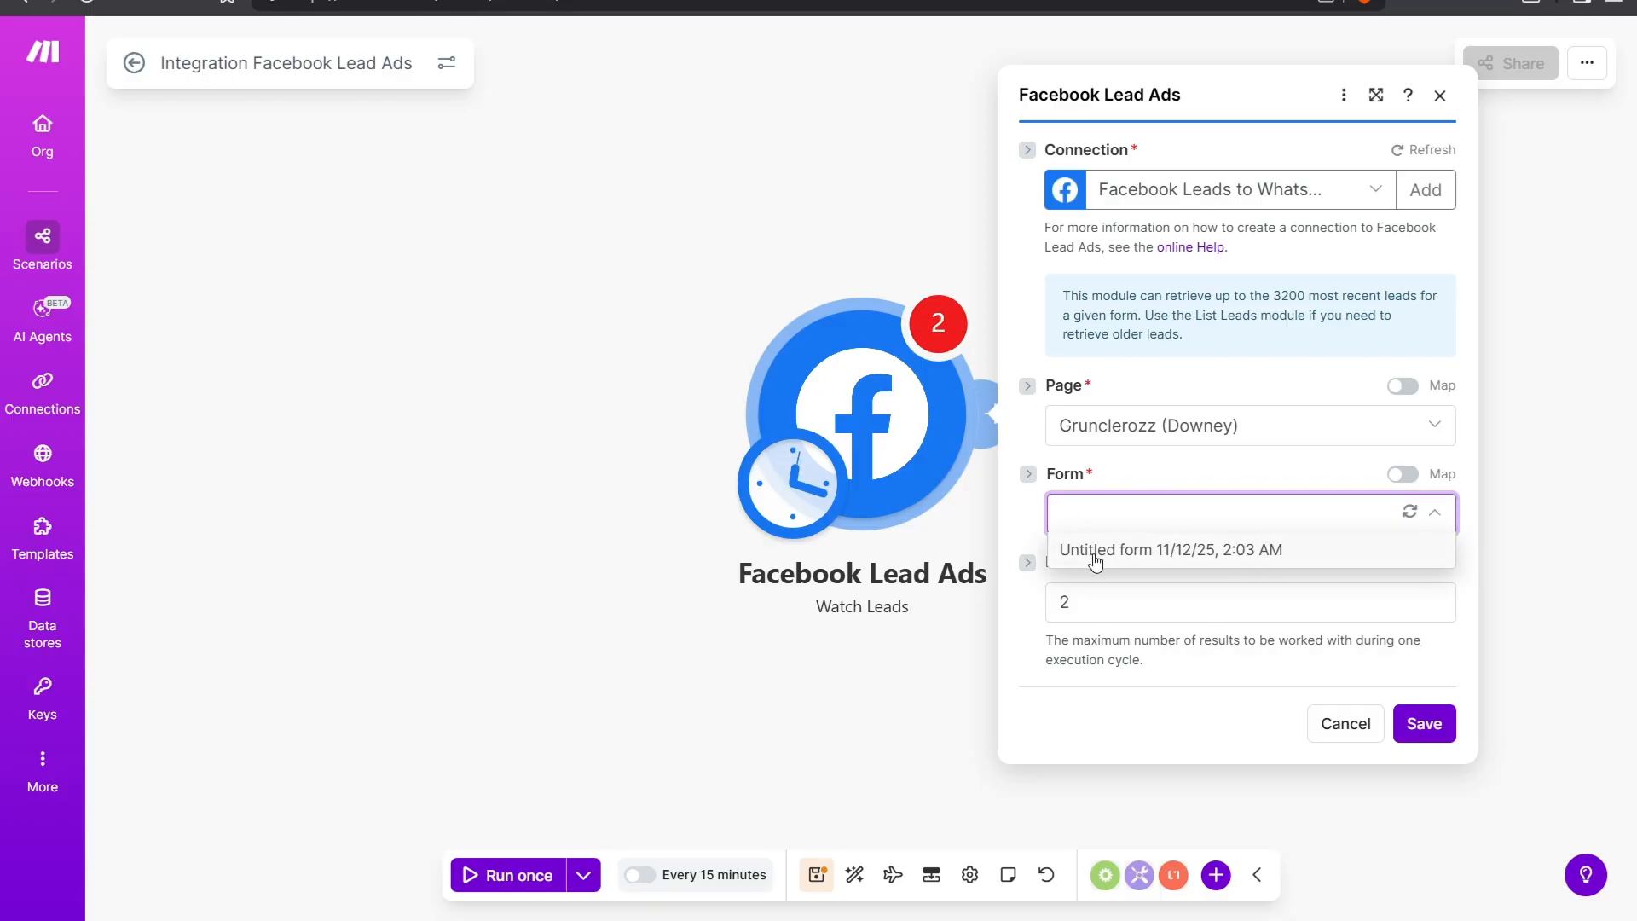
click(1286, 549)
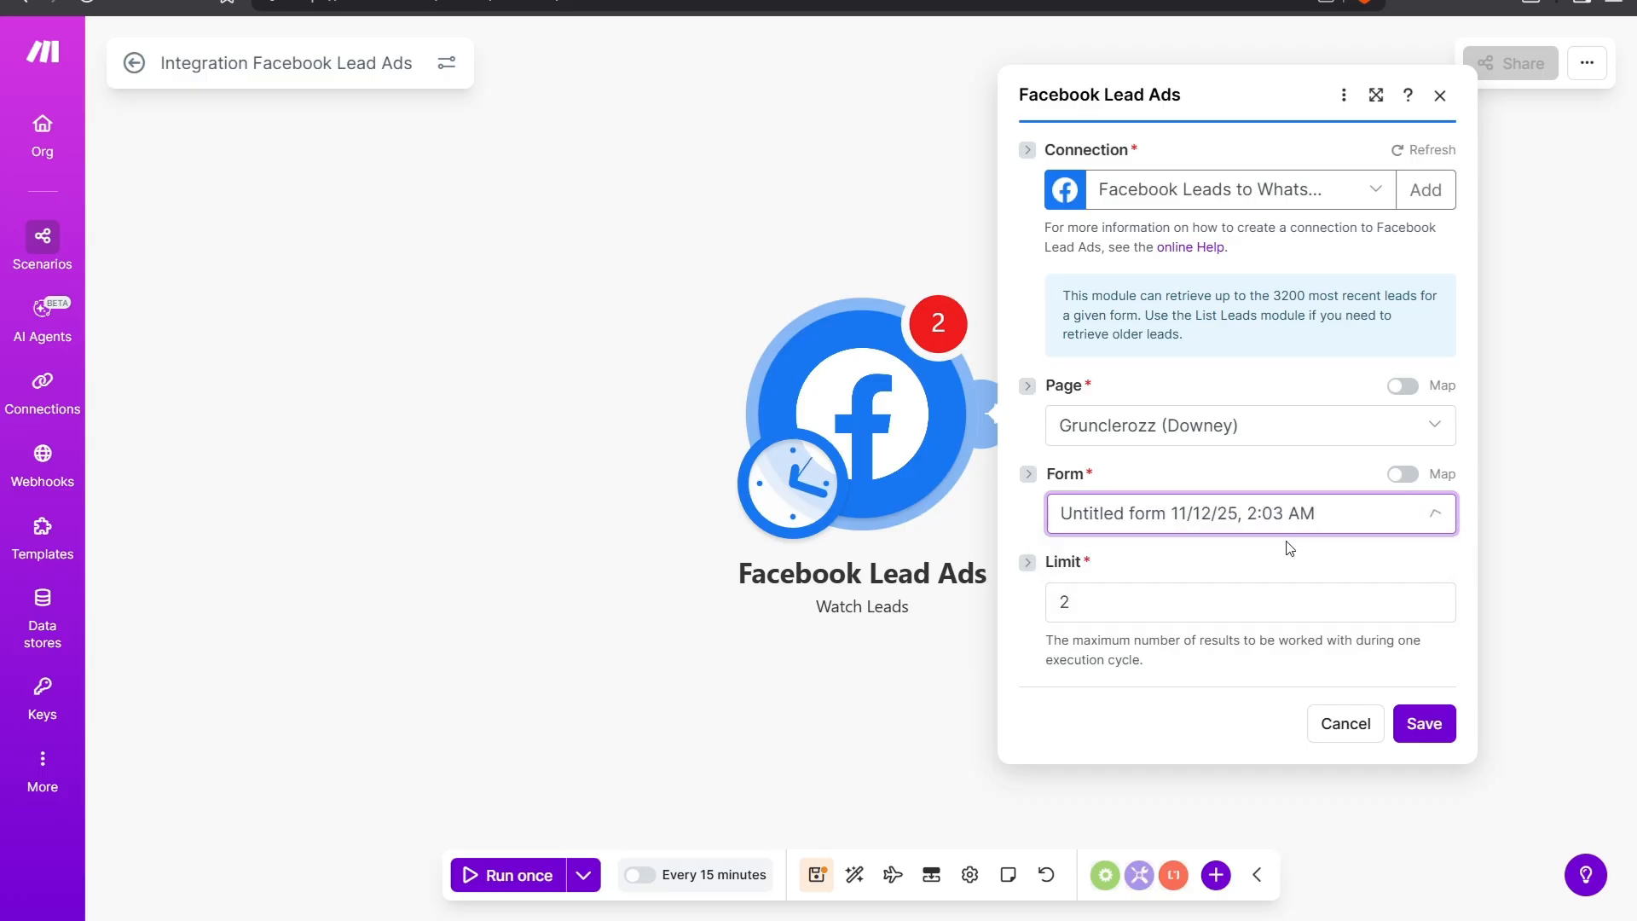
- Set the Watch Leads trigger's limit to 2 results per execution cycle and save the trigger settings
click(1126, 606)
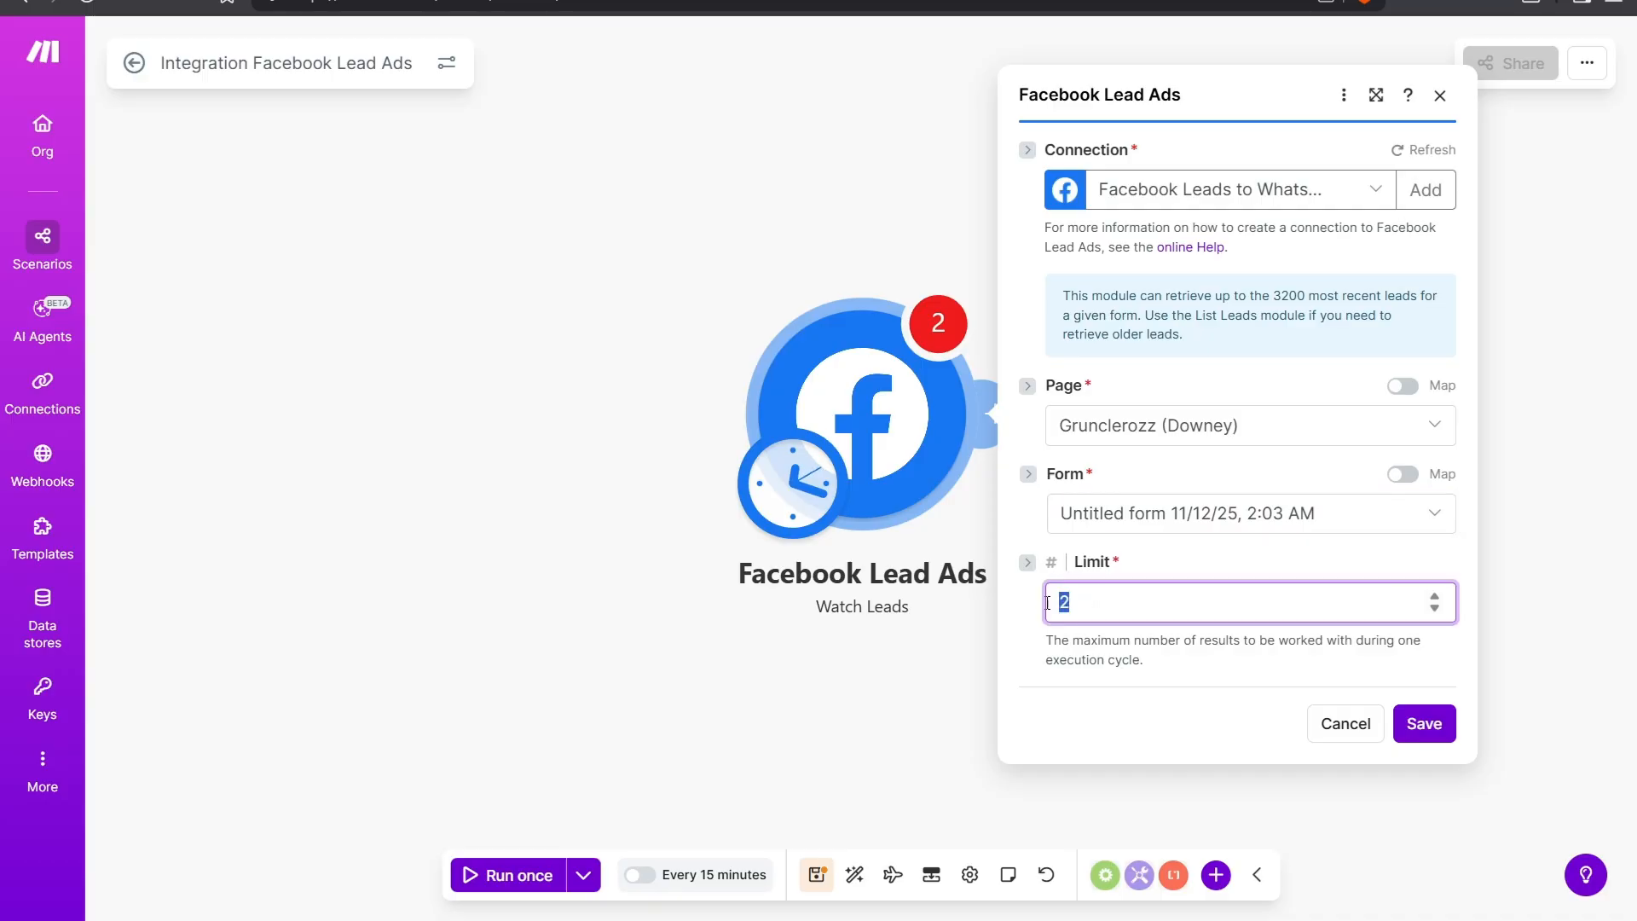
click(1137, 636)
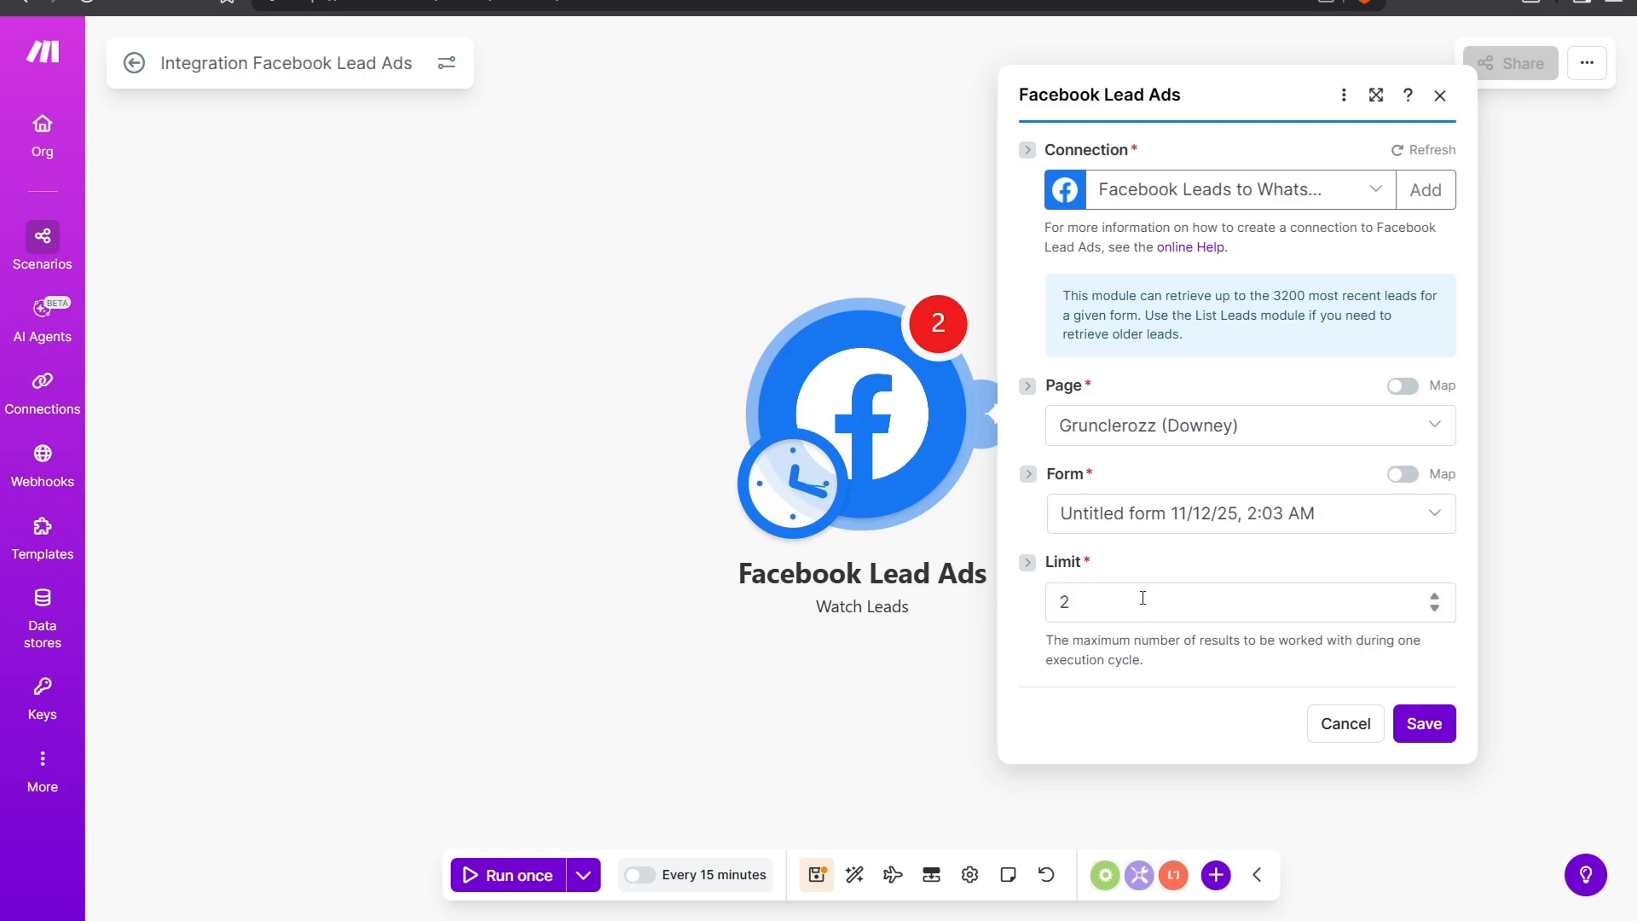
drag(1143, 598, 1048, 603)
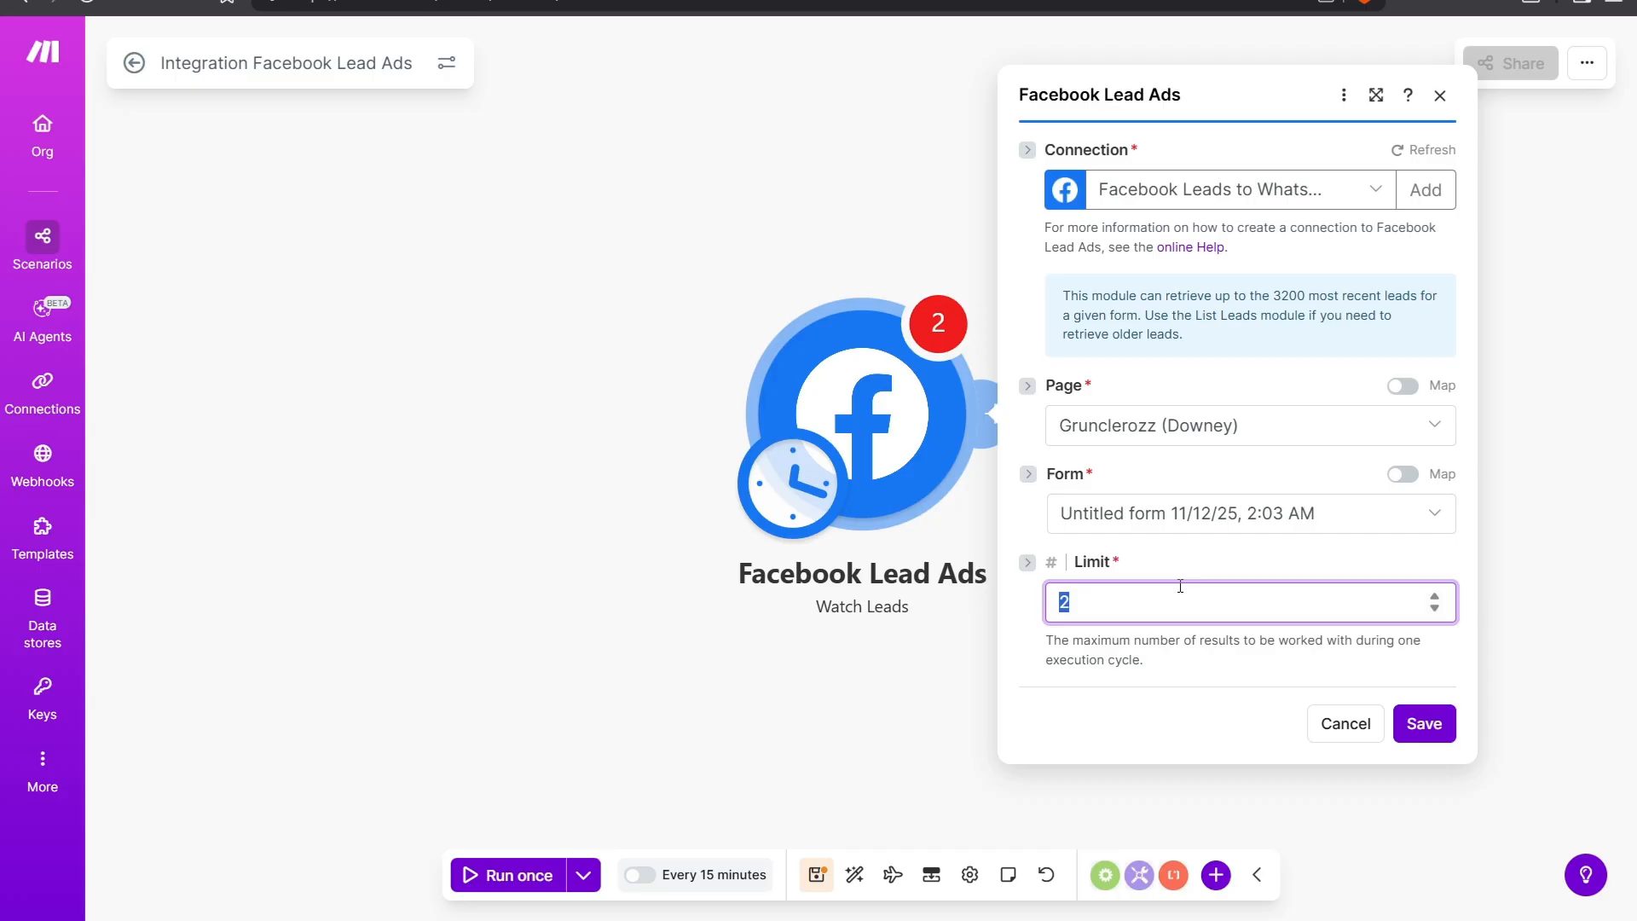
text(25)
drag(1134, 596, 1057, 600)
text(2)
click(1103, 660)
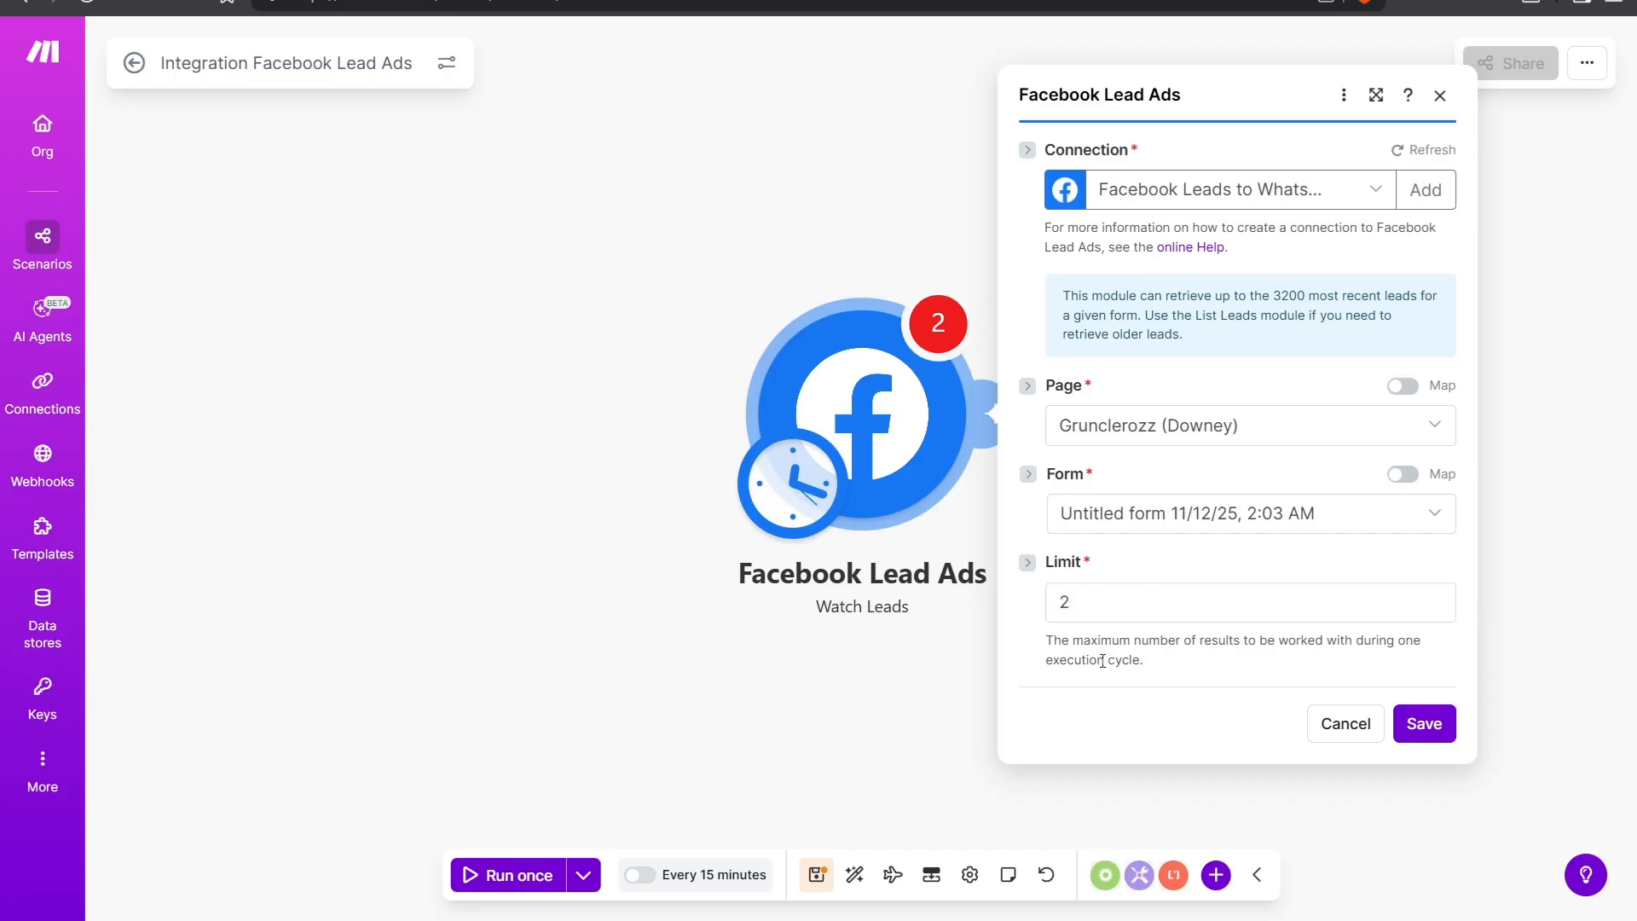
click(1413, 725)
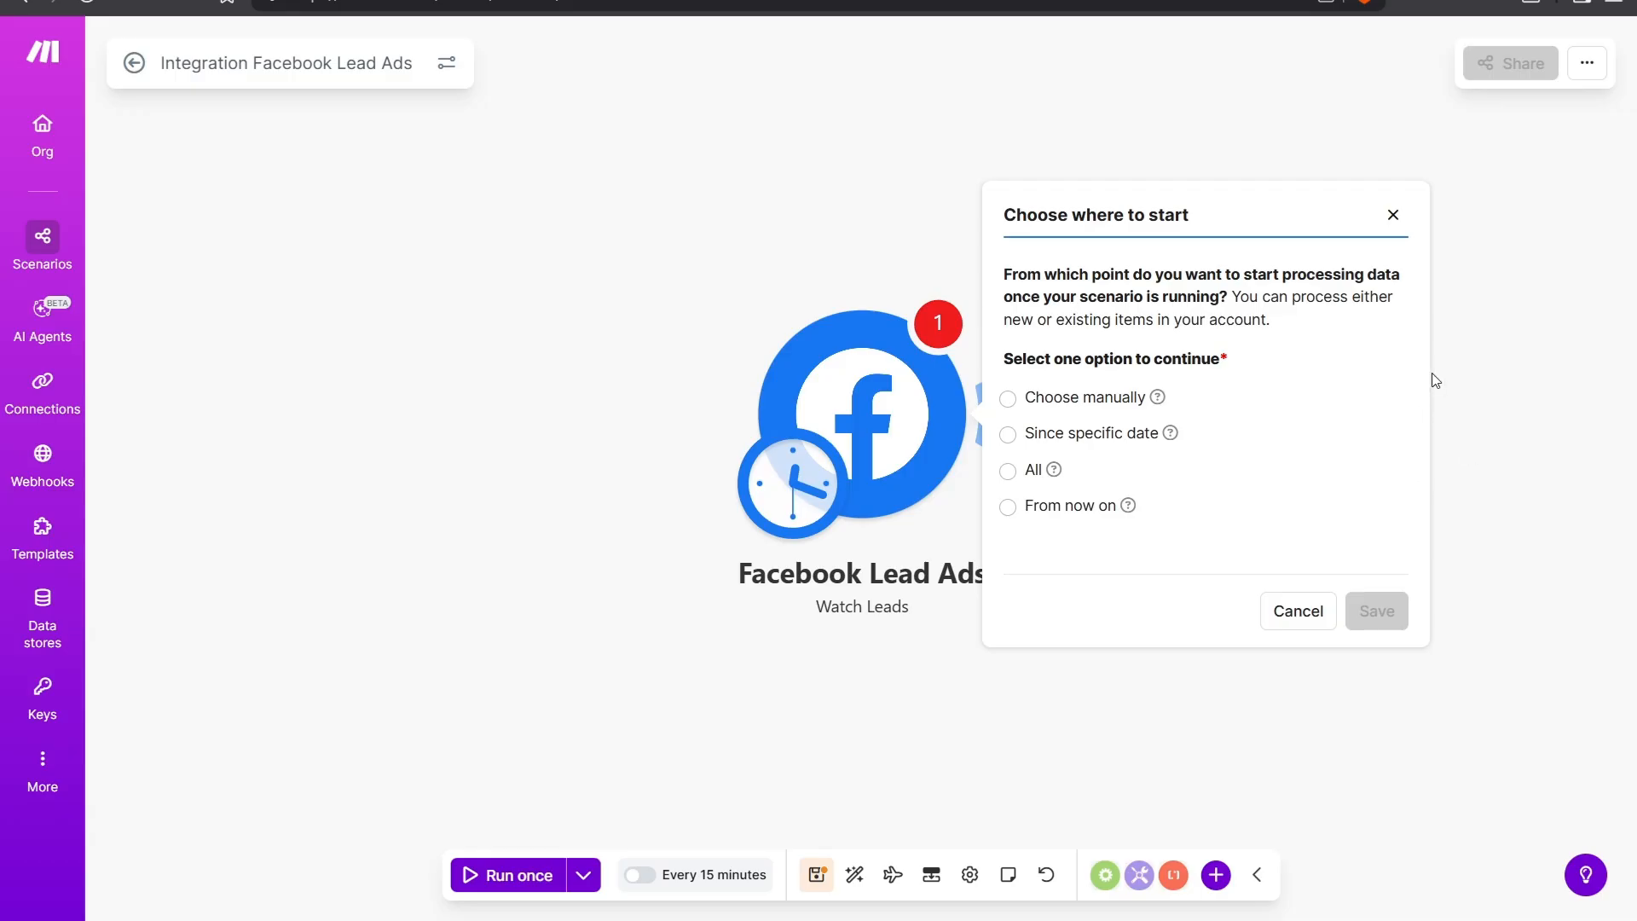
- Set the trigger to start processing leads "From now on" and save the choice
click(1007, 399)
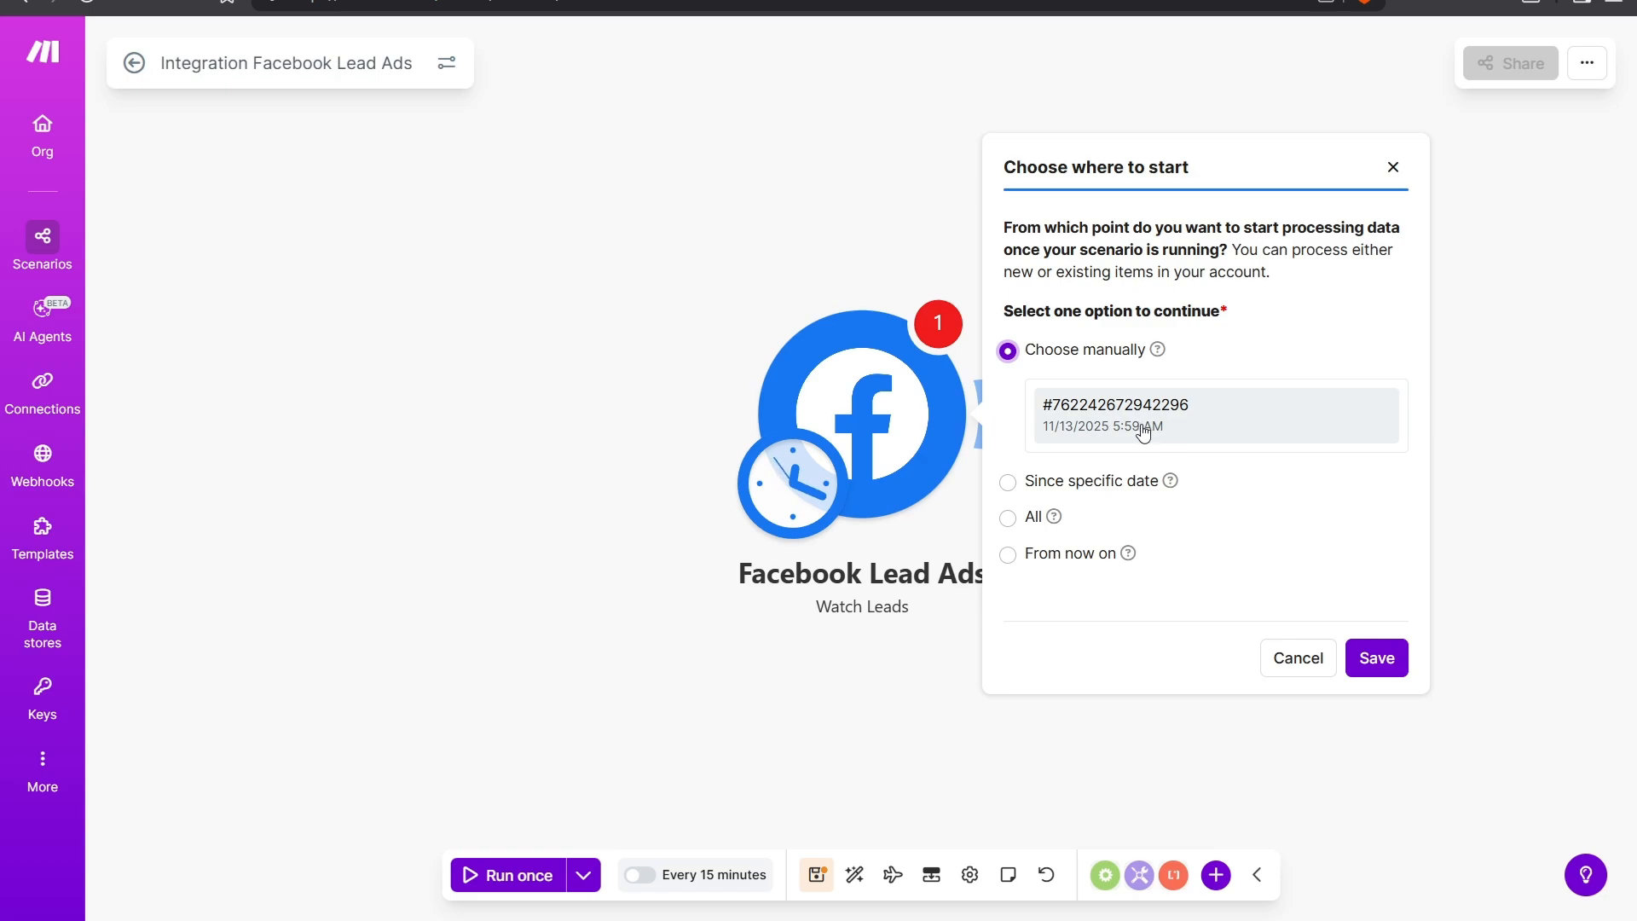
click(1009, 556)
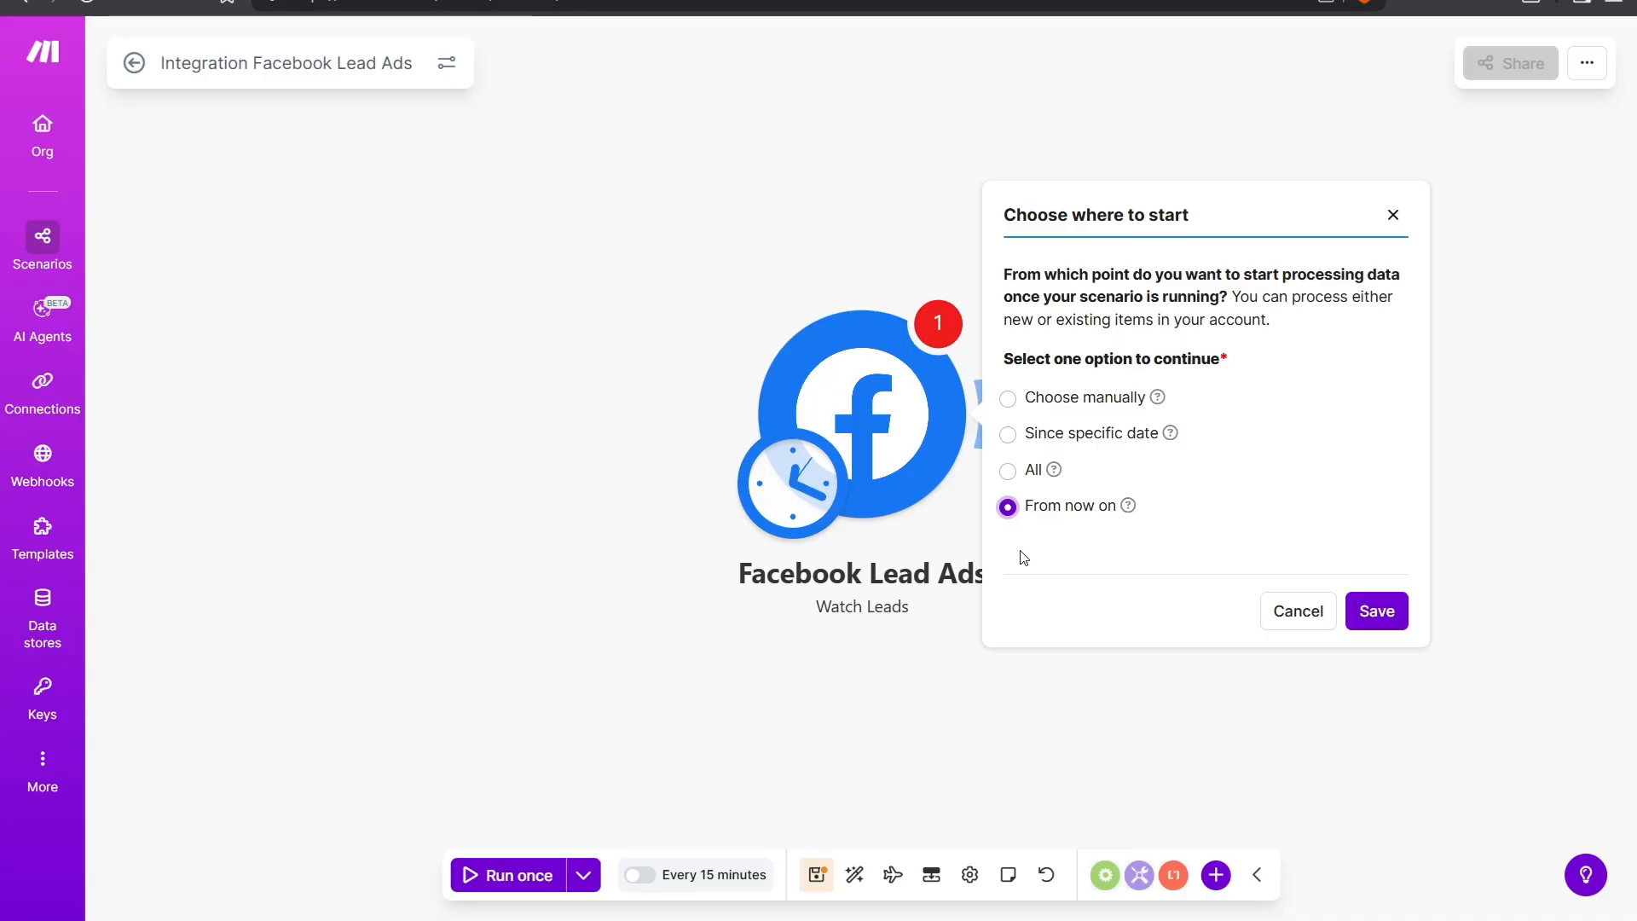
click(1008, 474)
click(1007, 507)
click(1377, 613)
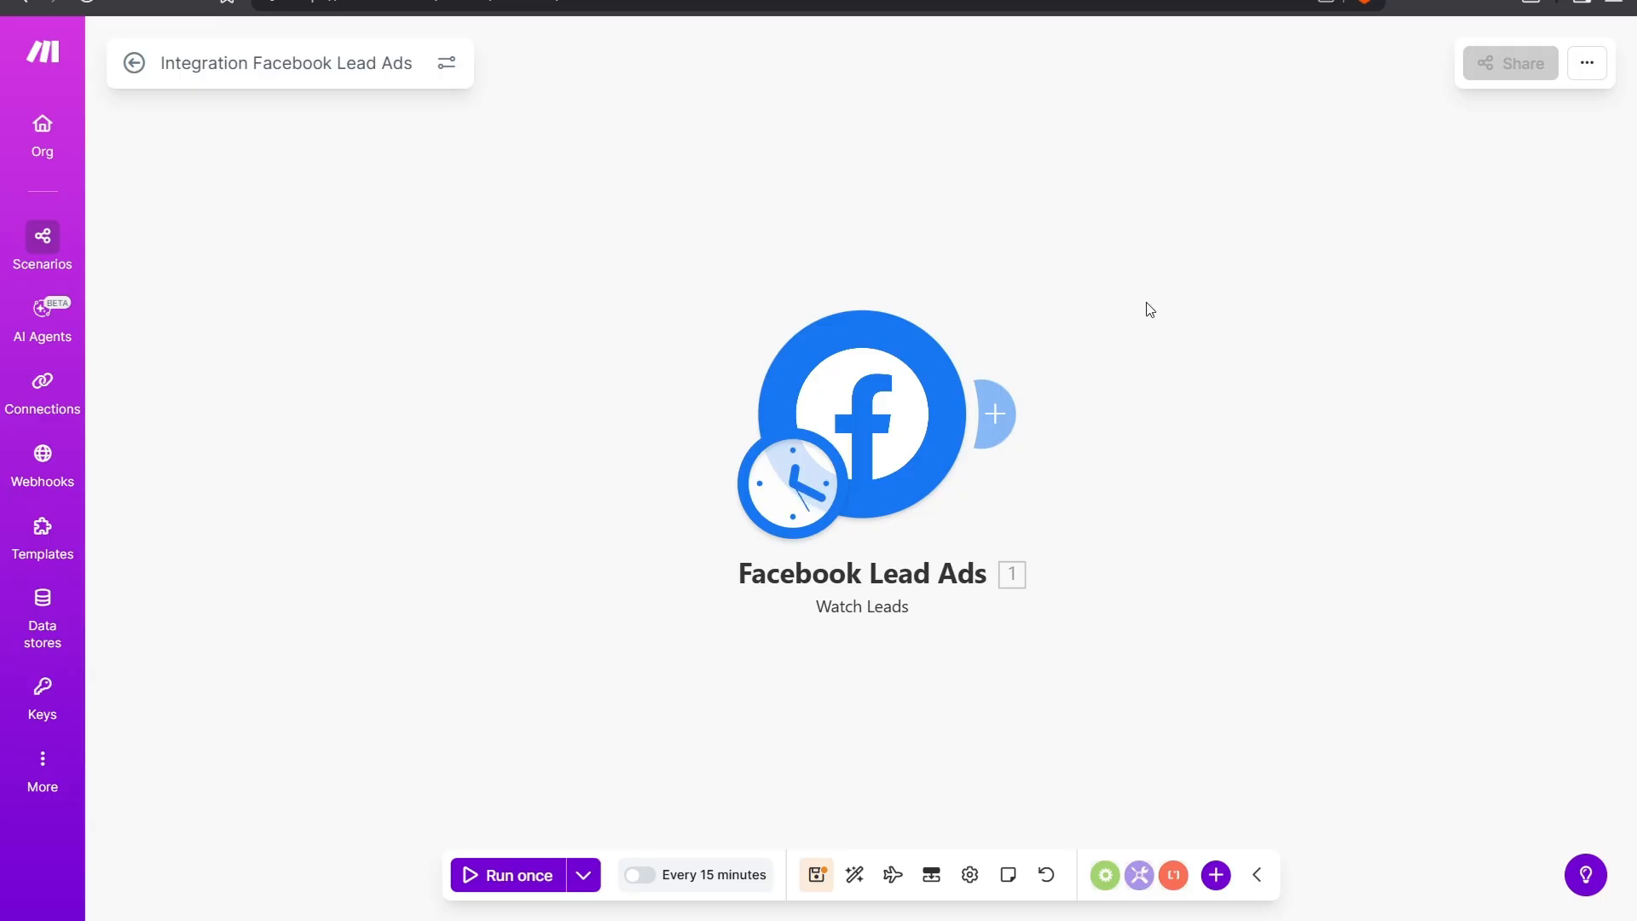
- Add the WhatsApp Business Cloud Send a Message module after the Facebook Lead Ads trigger by searching the apps for "WhatsApp"
click(1004, 423)
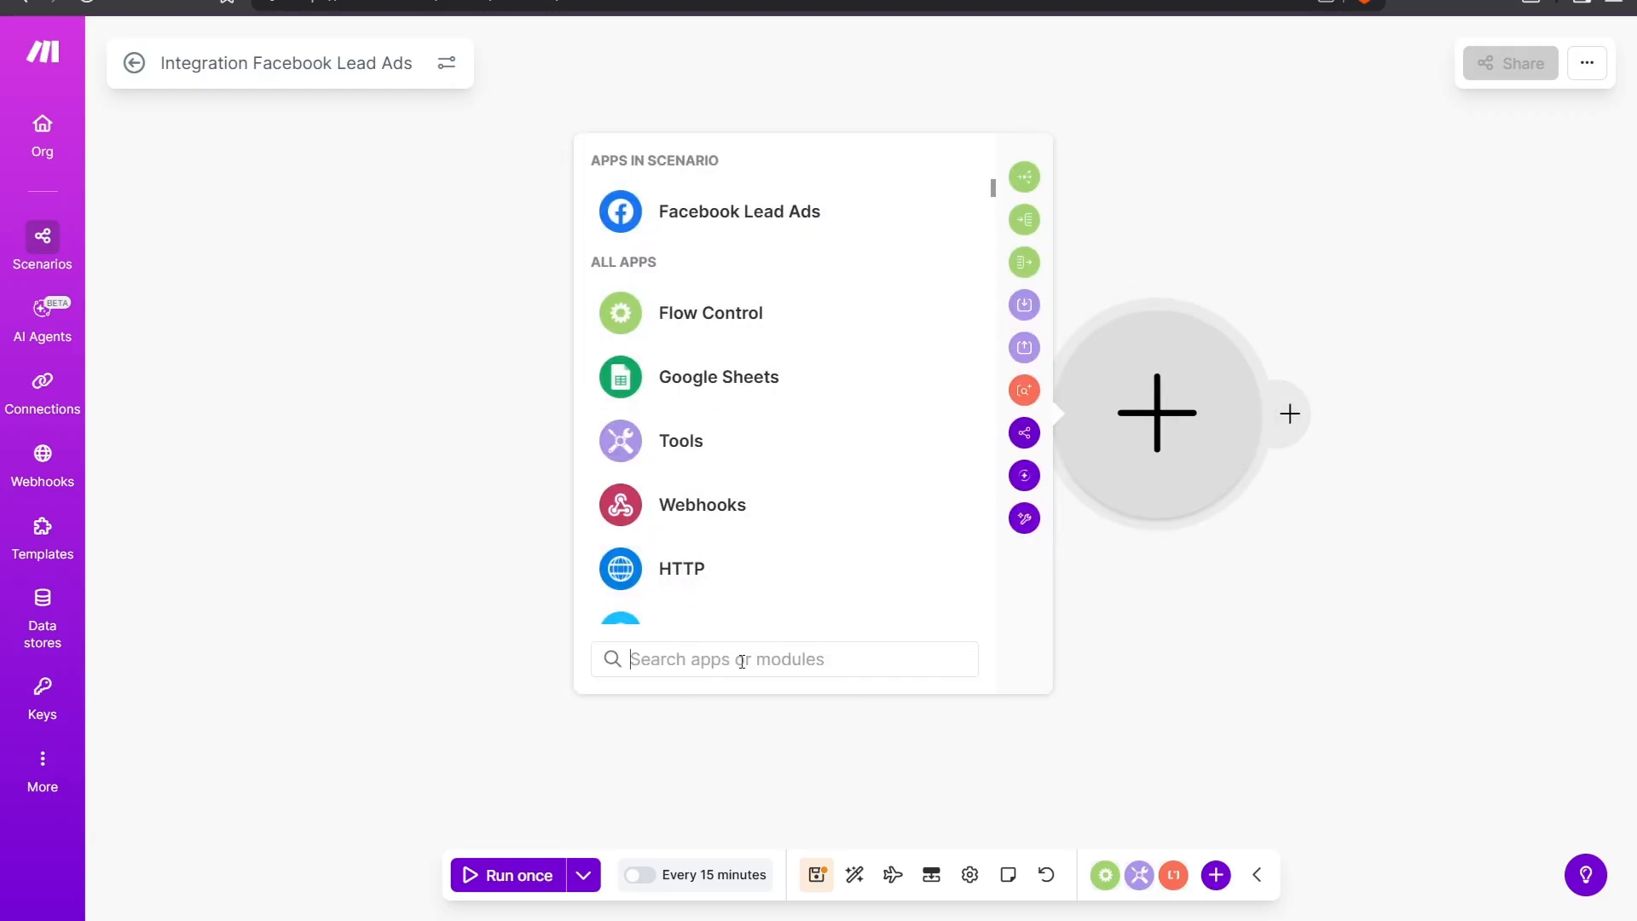
text(WhatsApp)
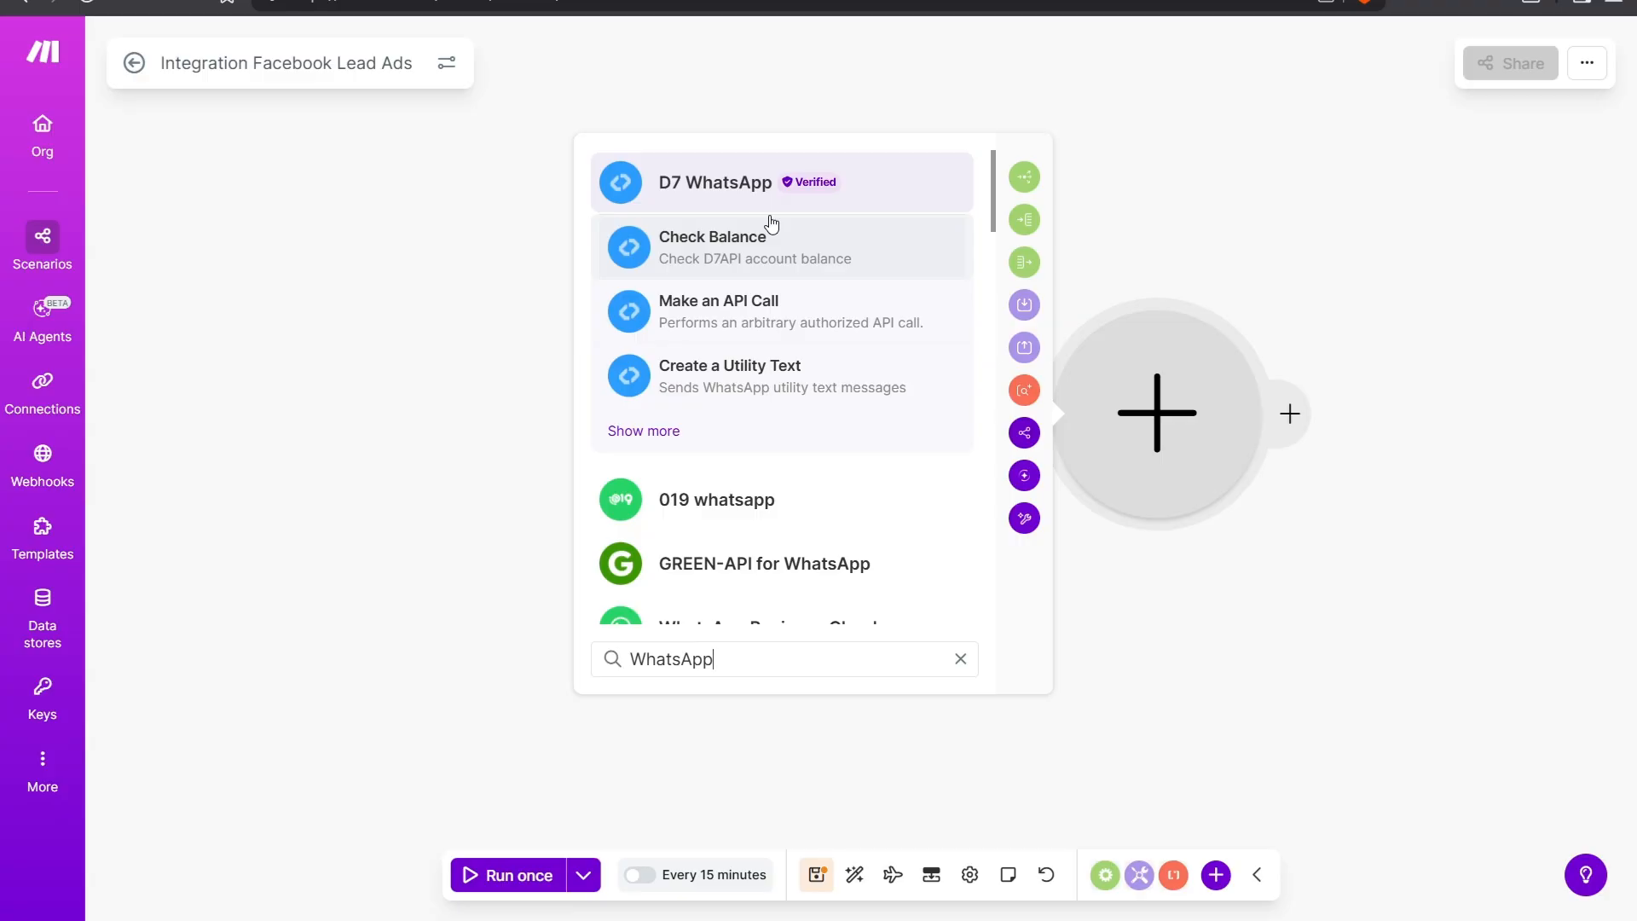
scroll(772, 224, down, 4)
scroll(794, 253, up, 1)
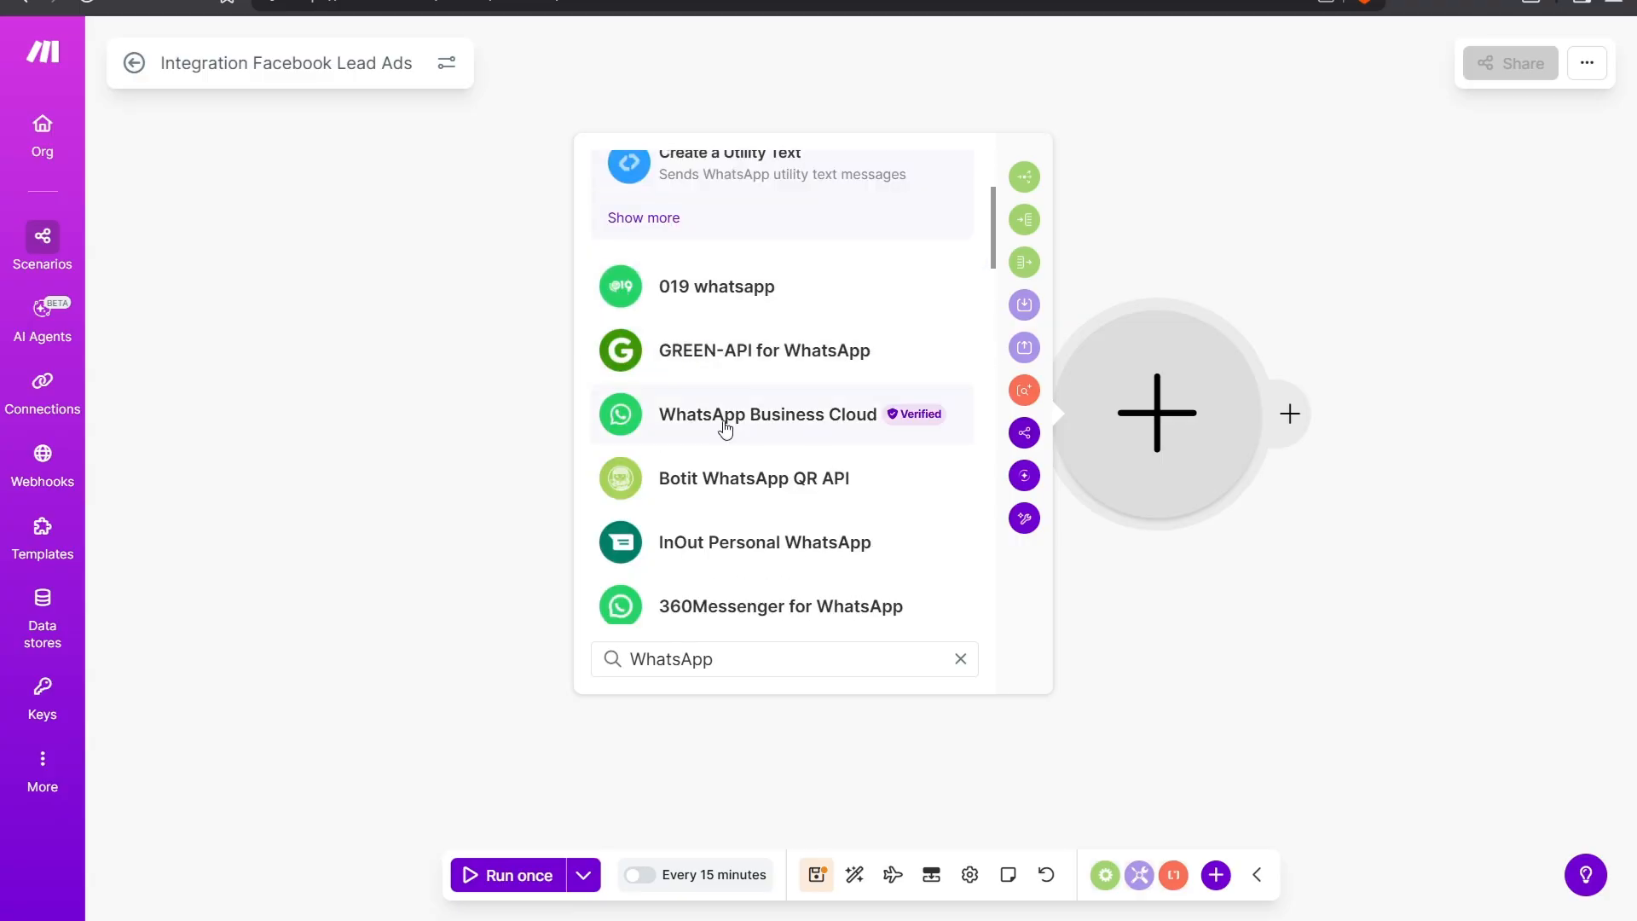
click(846, 424)
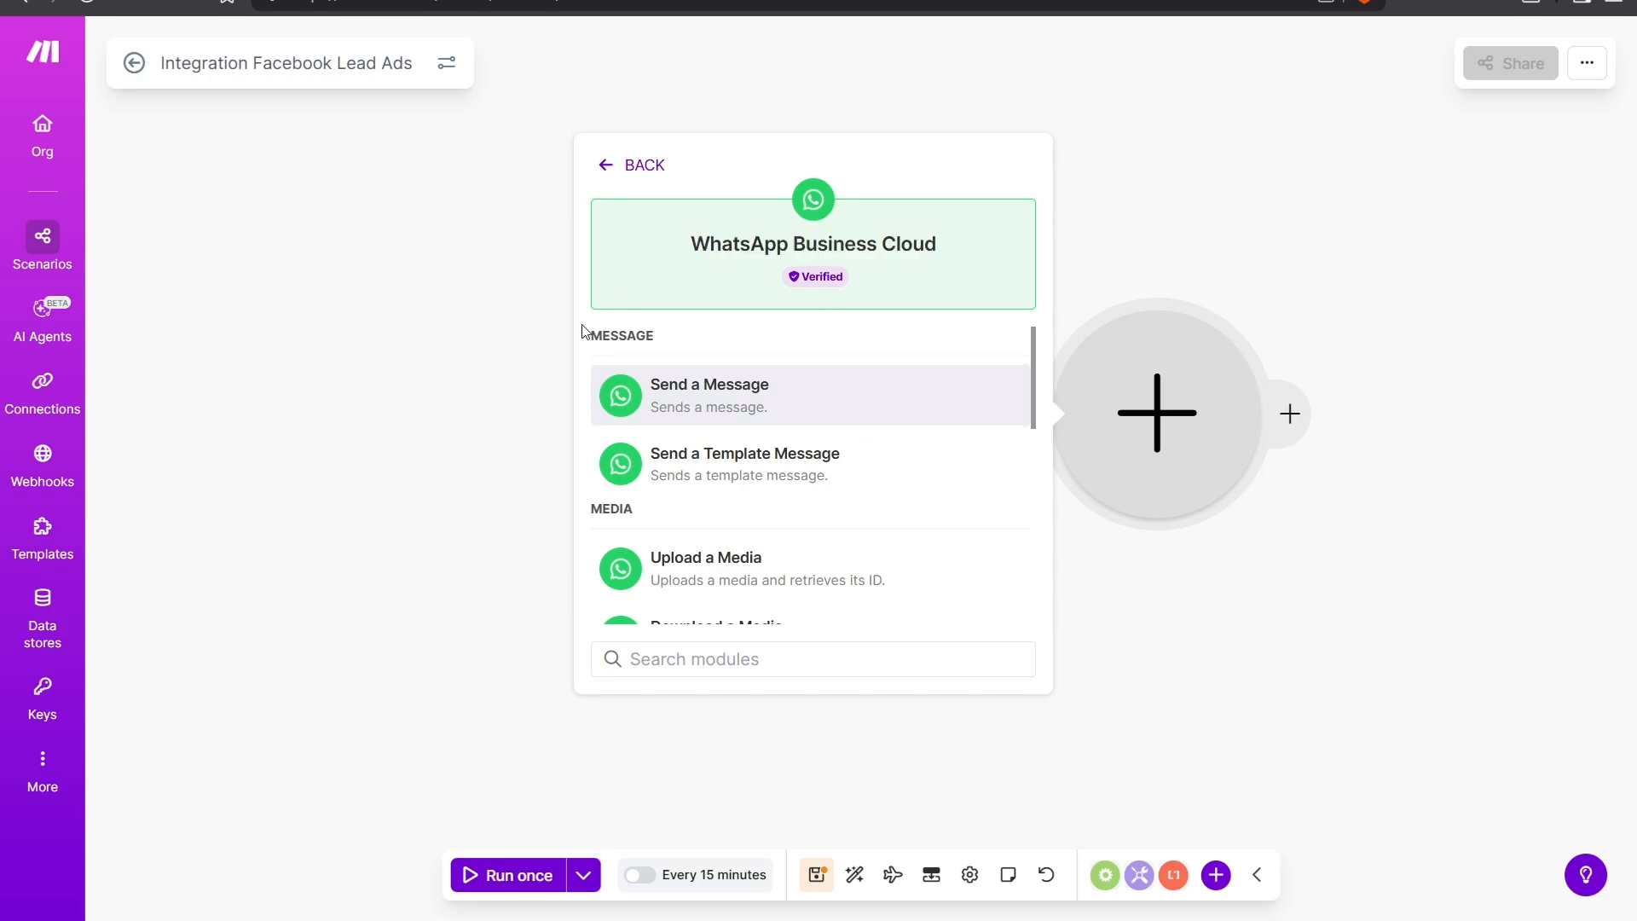
drag(583, 331, 687, 331)
click(711, 341)
click(752, 398)
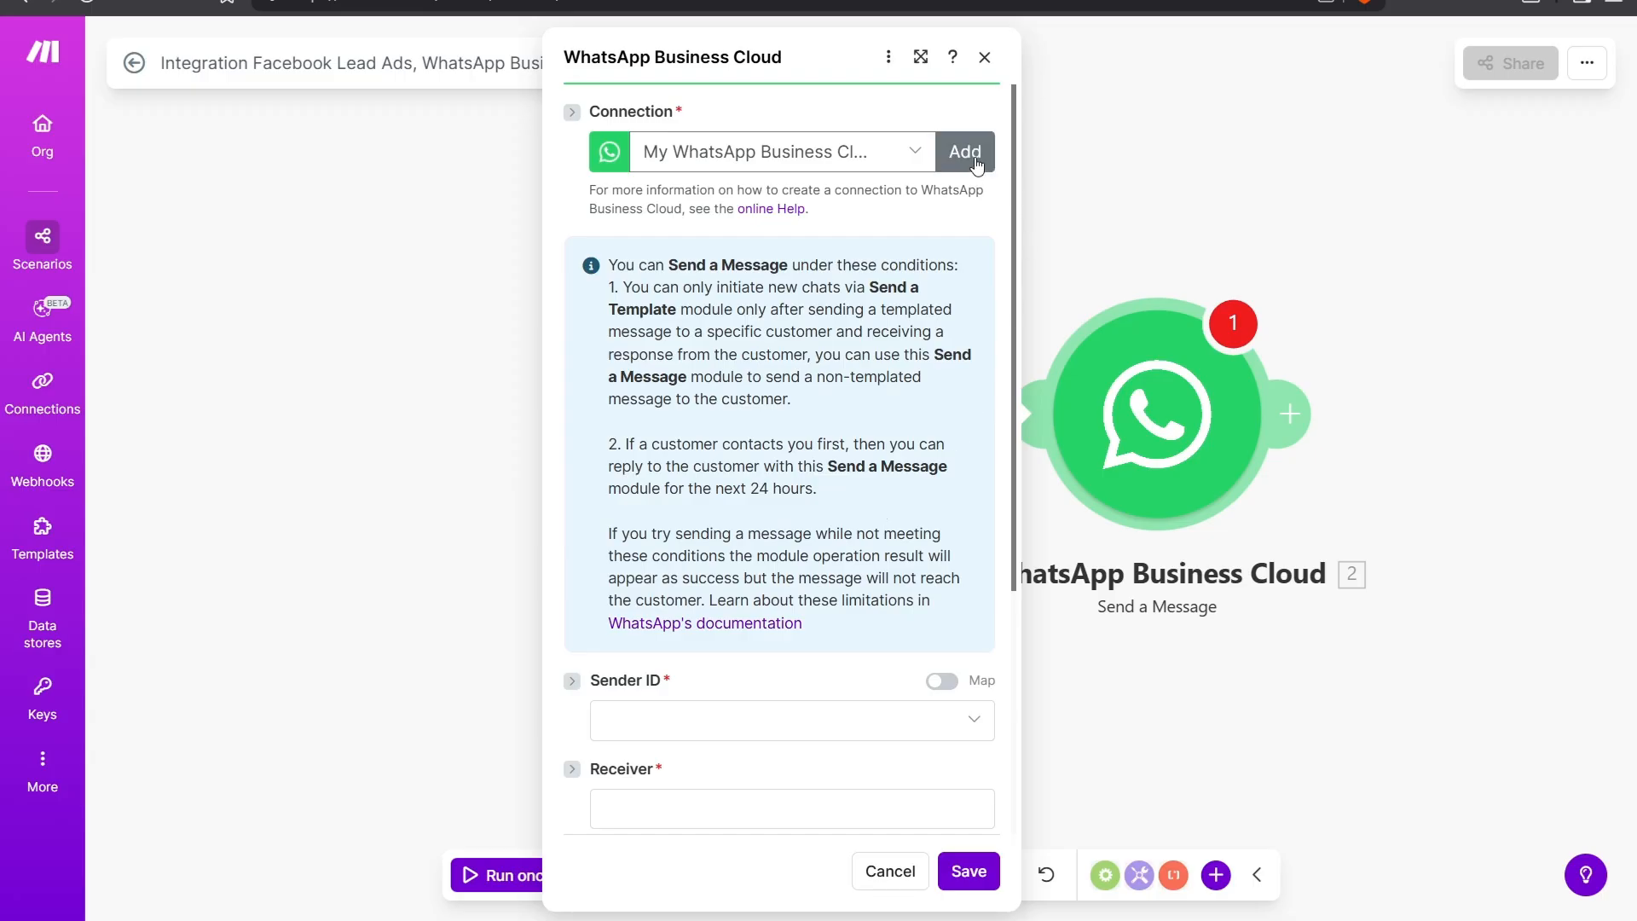
- Start a new connection for the WhatsApp module with the connection type "WhatsApp Business Cloud"
click(978, 162)
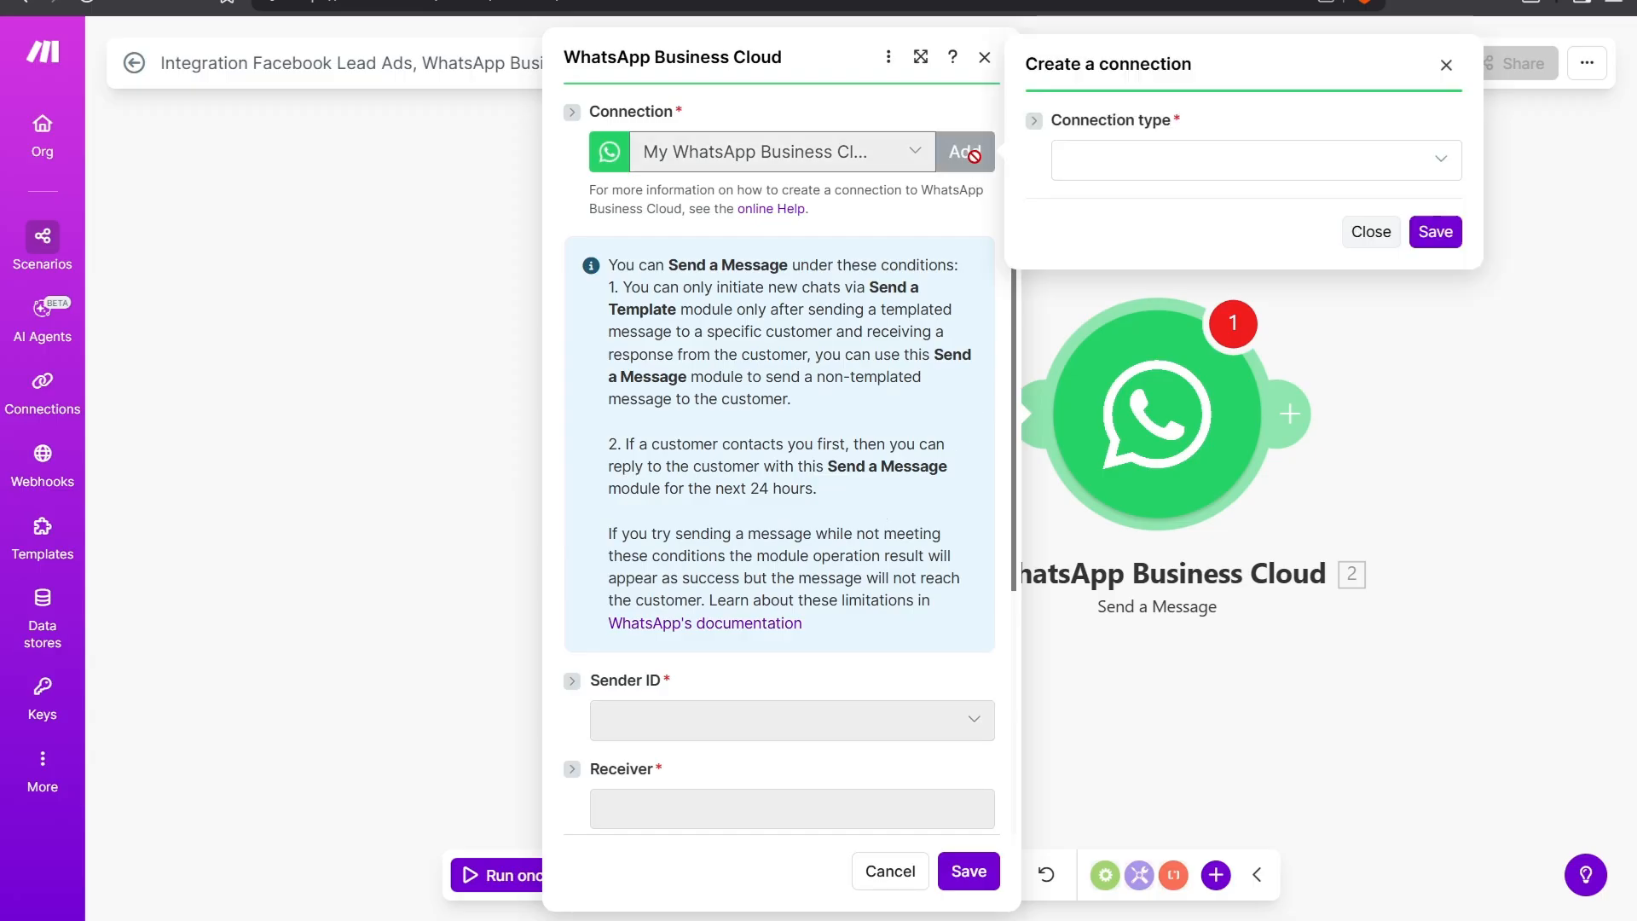
click(1418, 168)
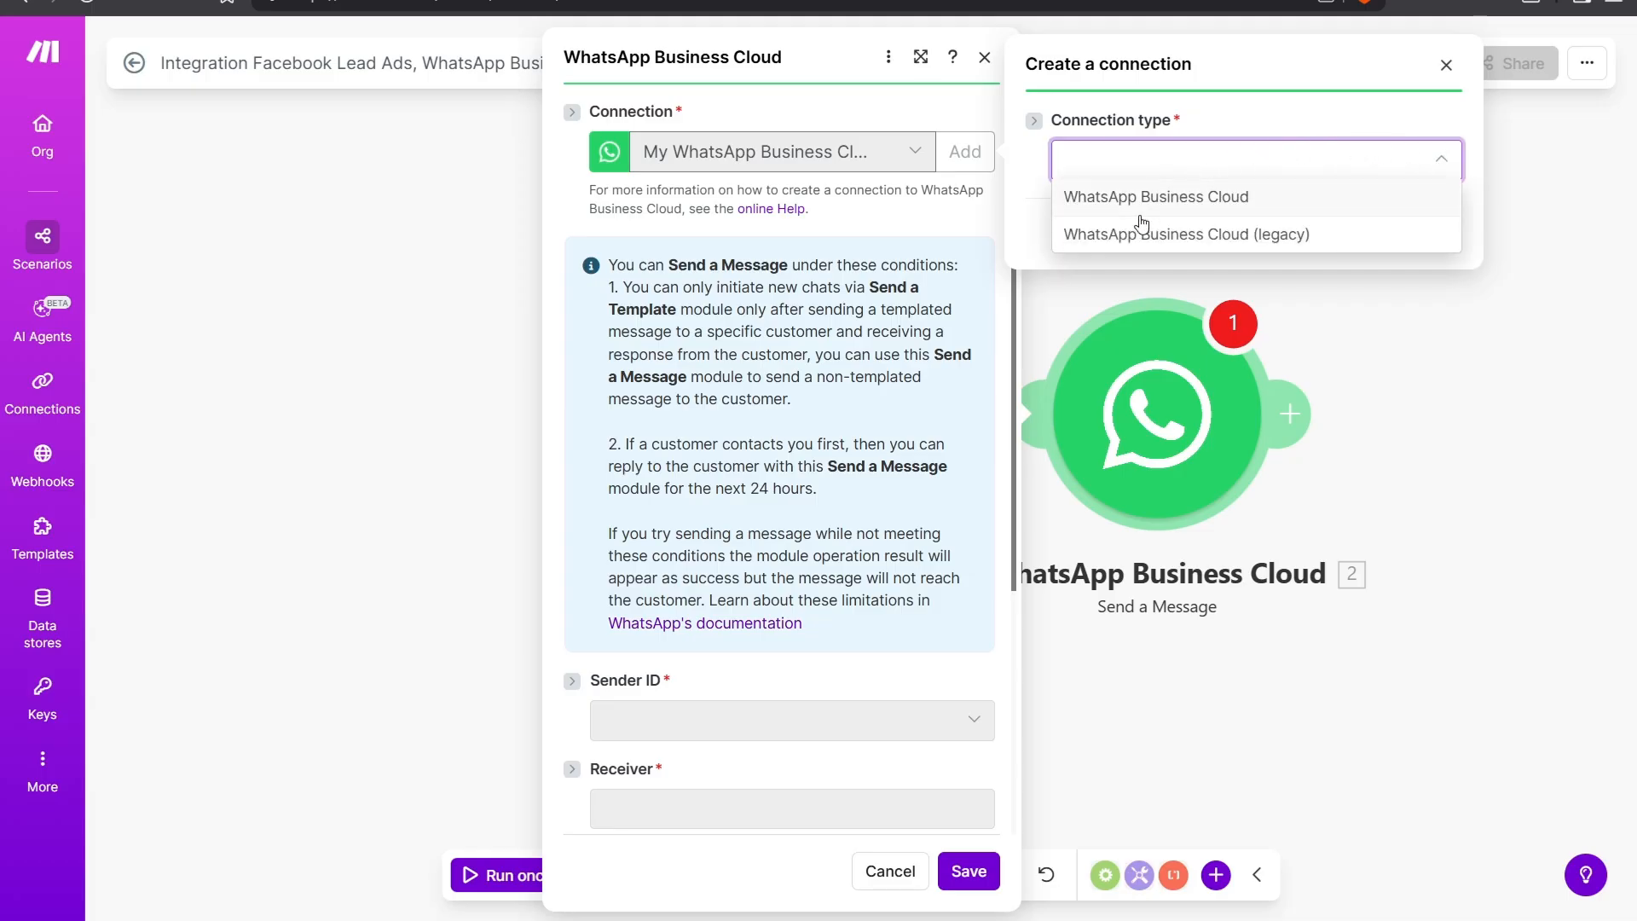
click(1276, 201)
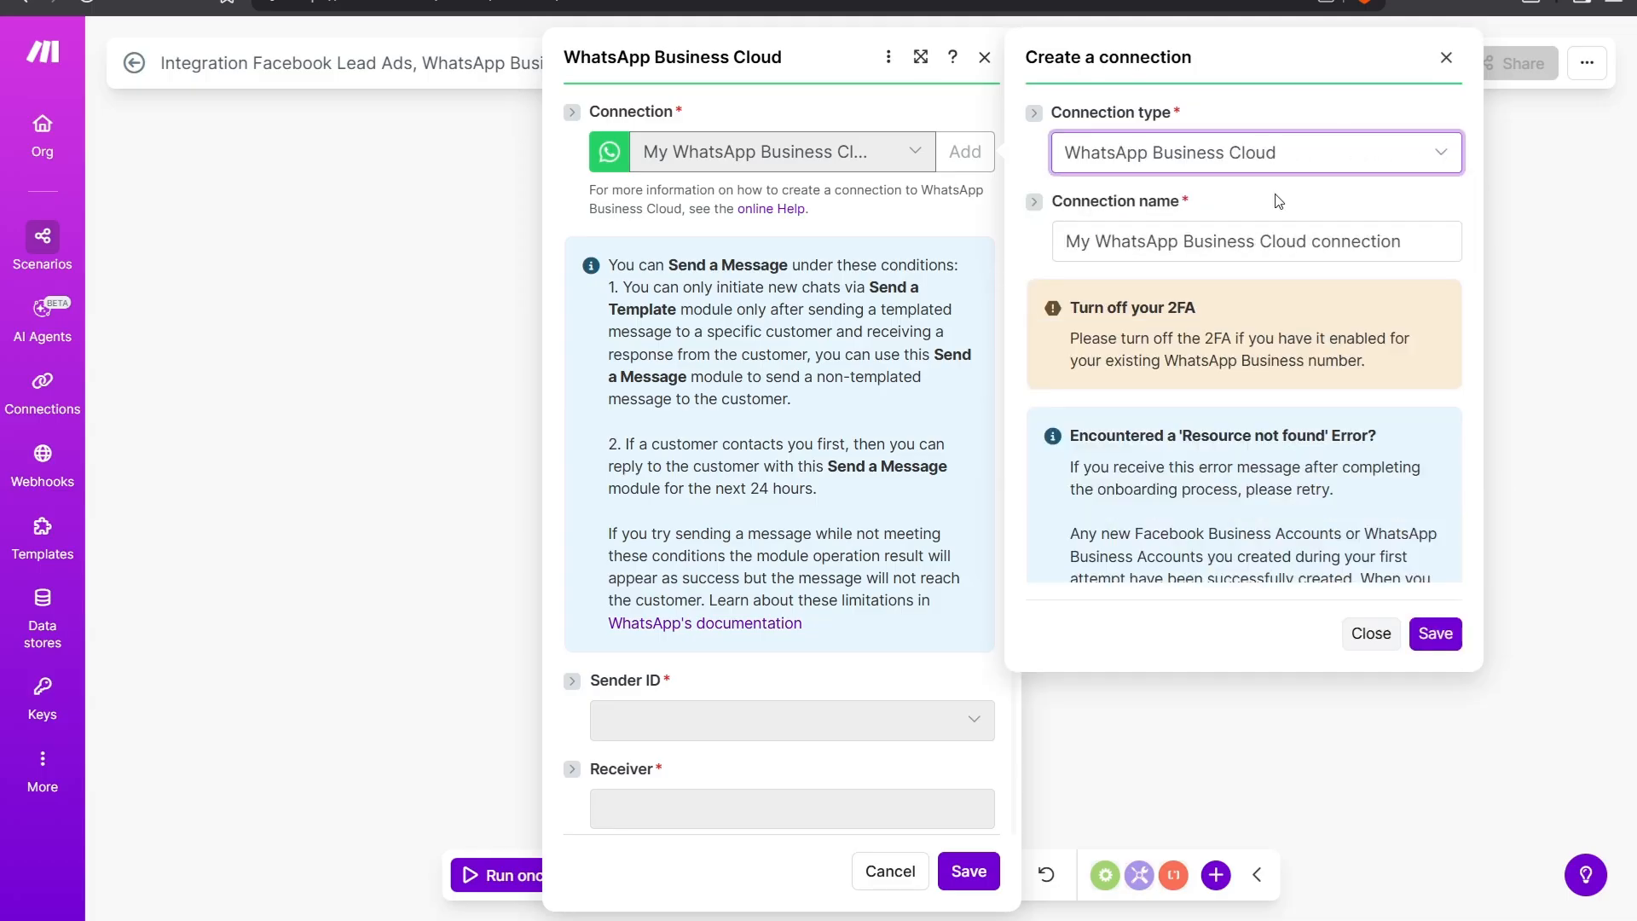
- Name the WhatsApp connection "Facebook Leads to WhatsApp" and save it to begin the Meta authorization
click(1381, 237)
drag(1441, 240, 1054, 241)
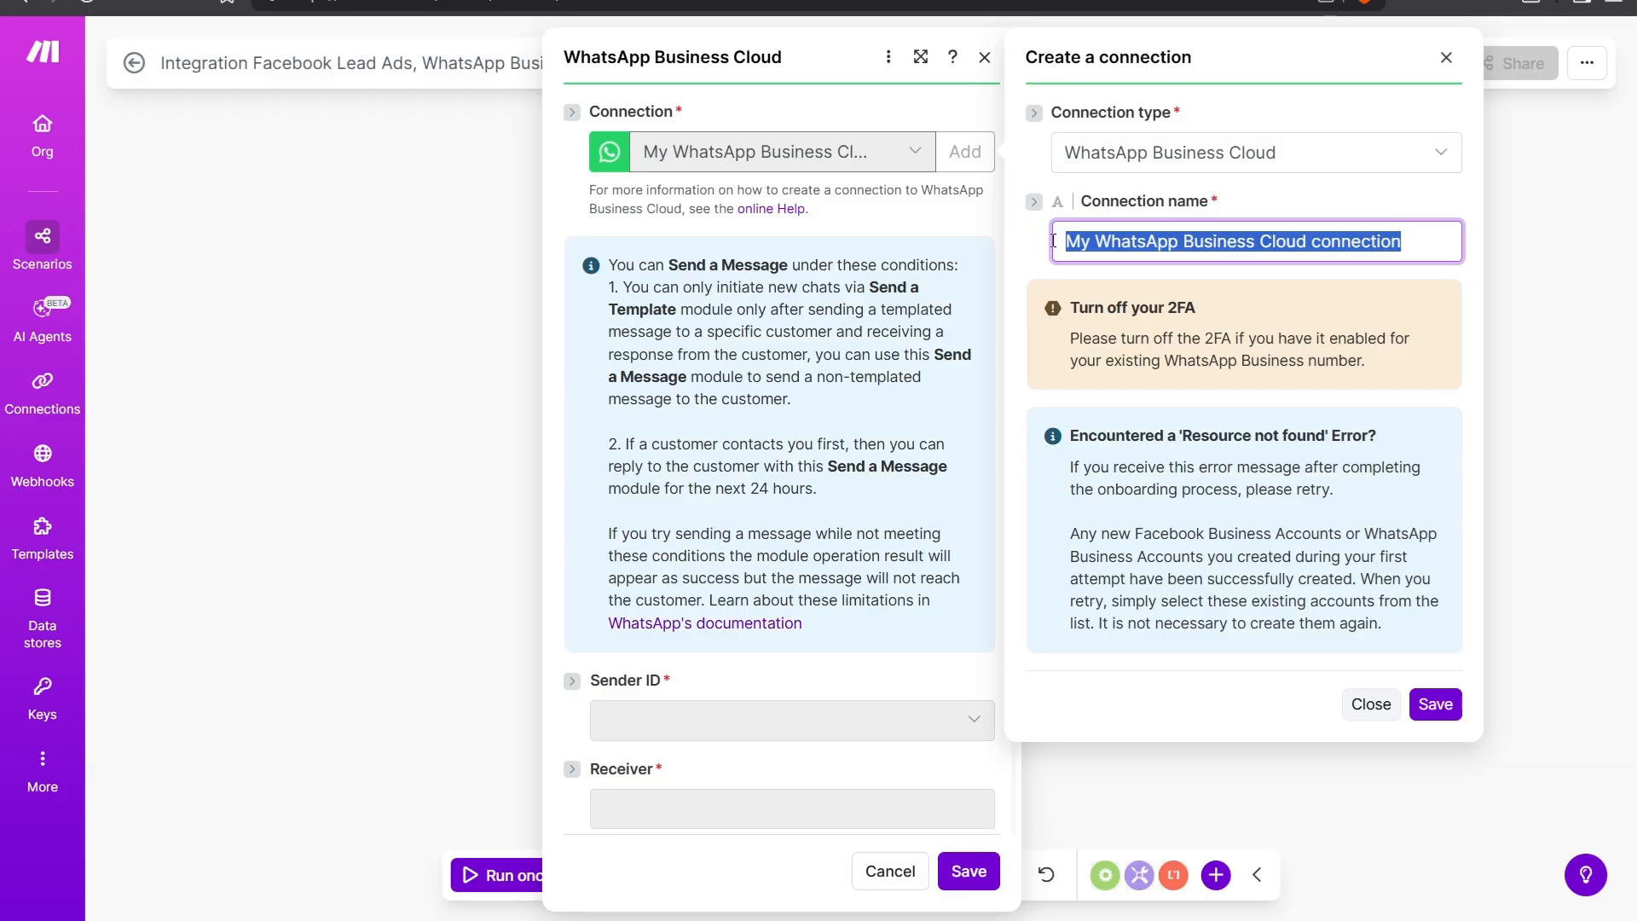
text(Whats)
key(ctrl+a)
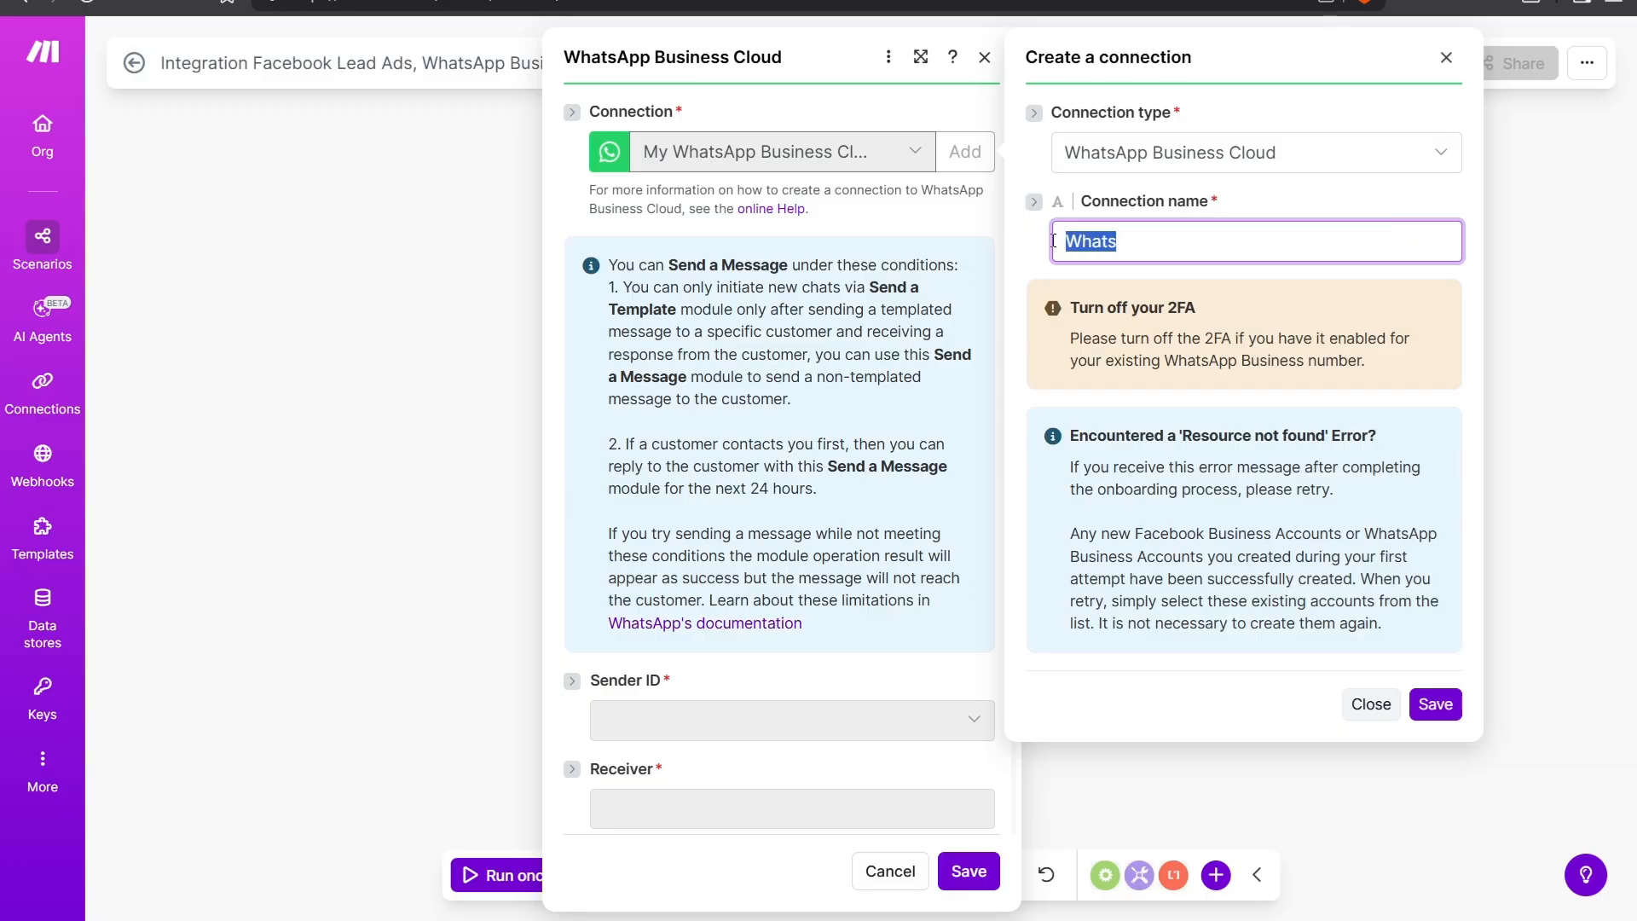
text(Le)
key(ctrl+a)
text(Facebook Leads to WhatsApp)
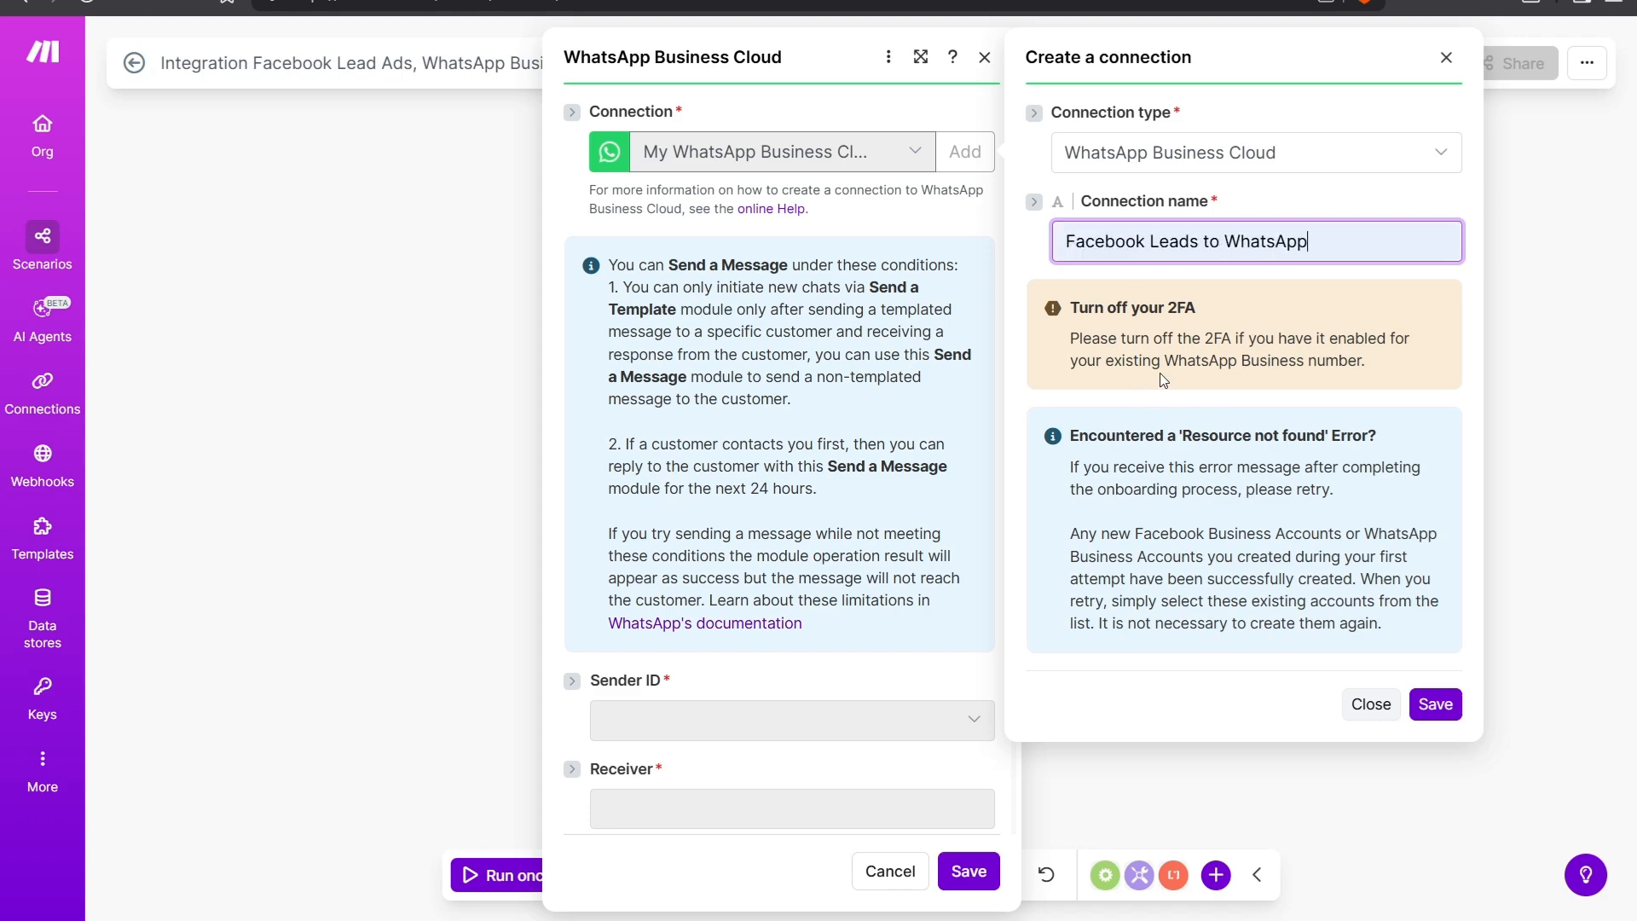
double_click(1171, 305)
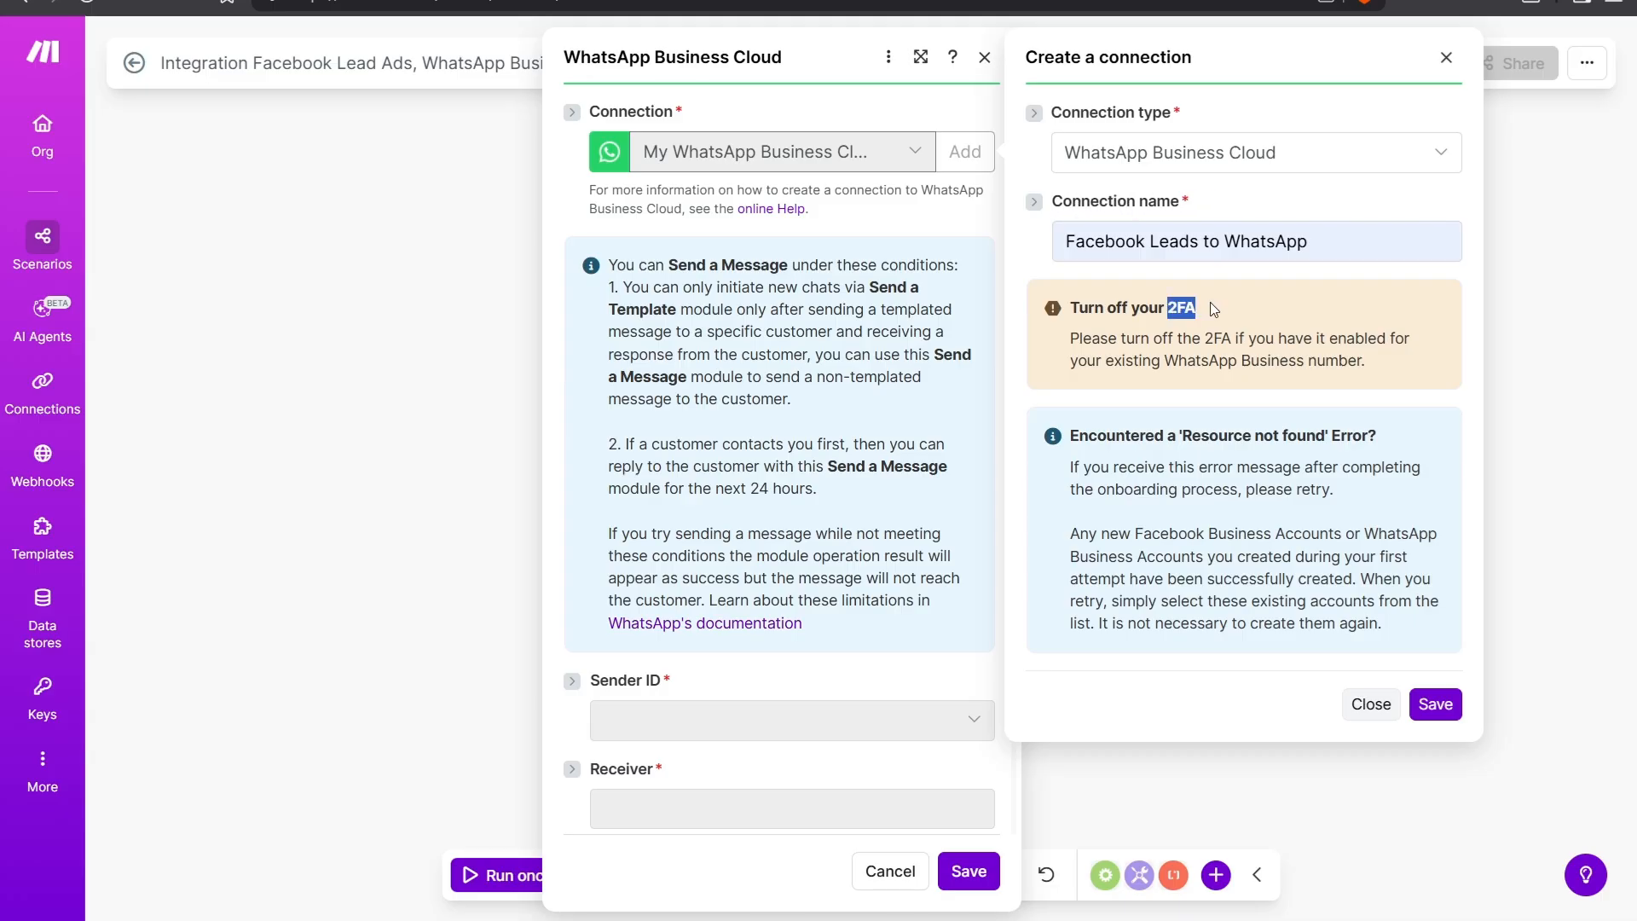
click(1215, 309)
click(1432, 705)
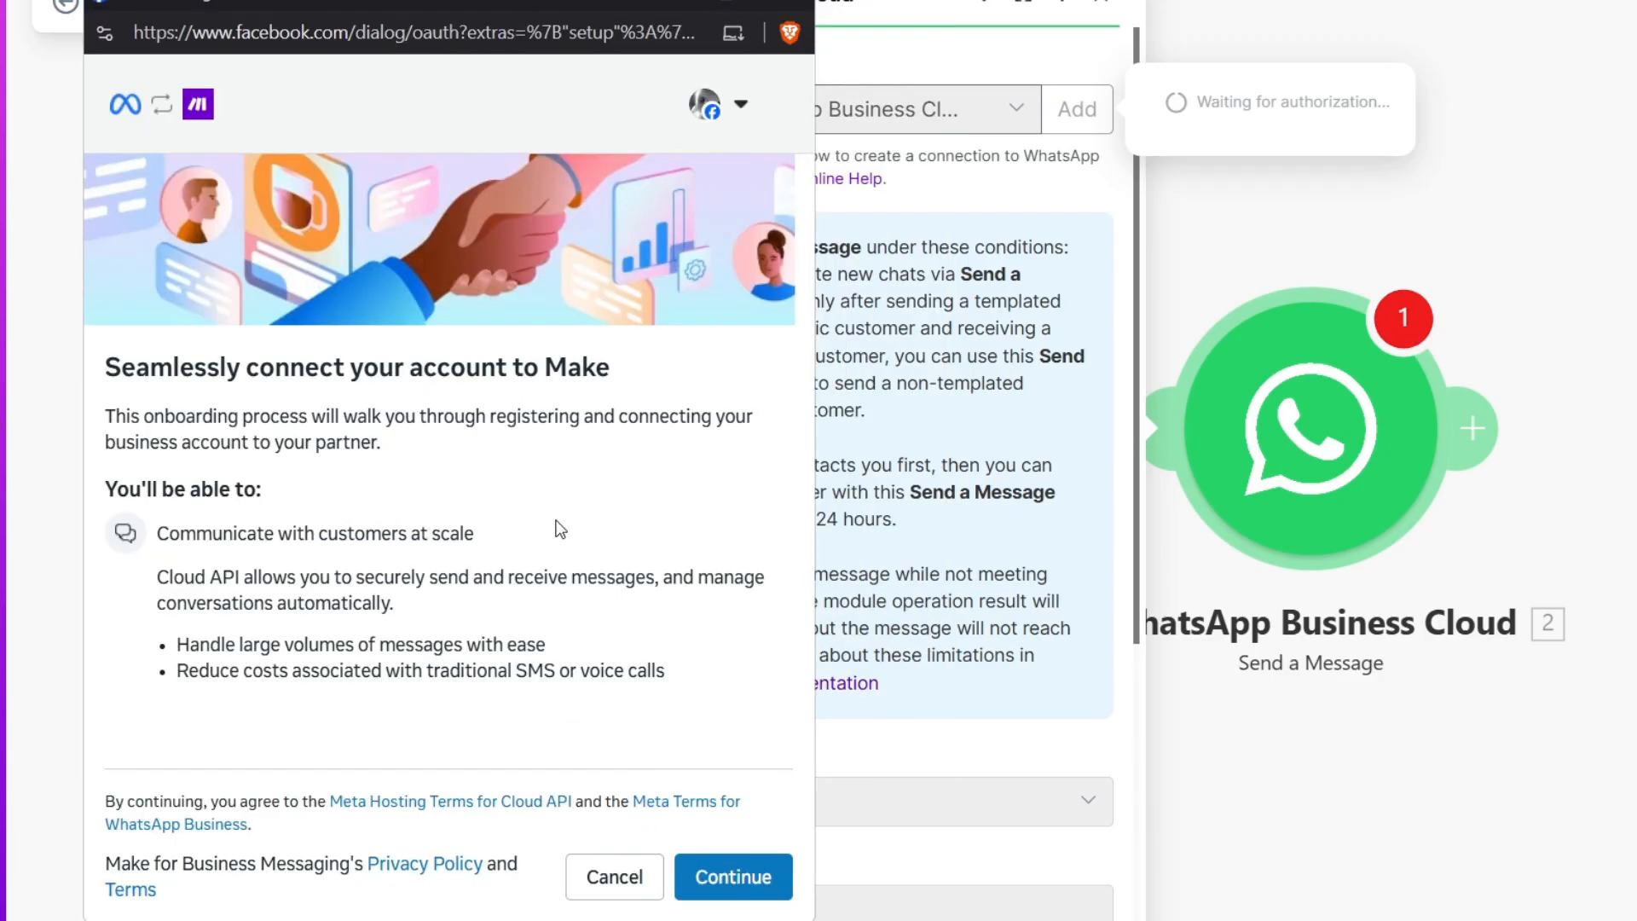
- Proceed with the Meta onboarding and choose to create a Business portfolio and a WhatsApp Business account
click(730, 891)
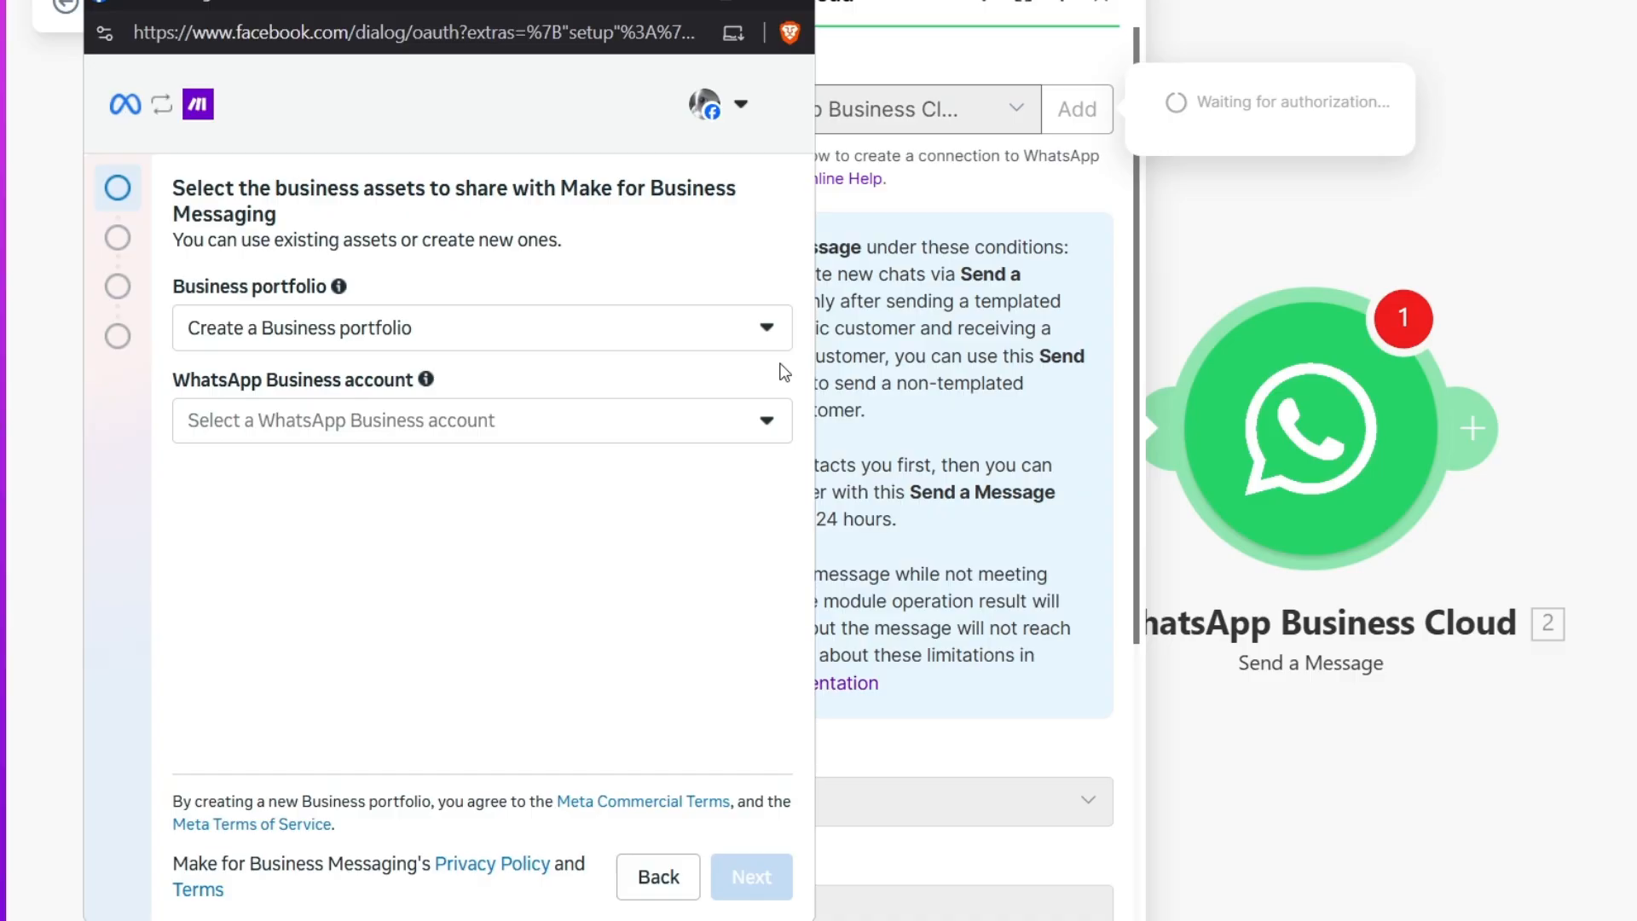
click(720, 322)
click(300, 435)
click(298, 436)
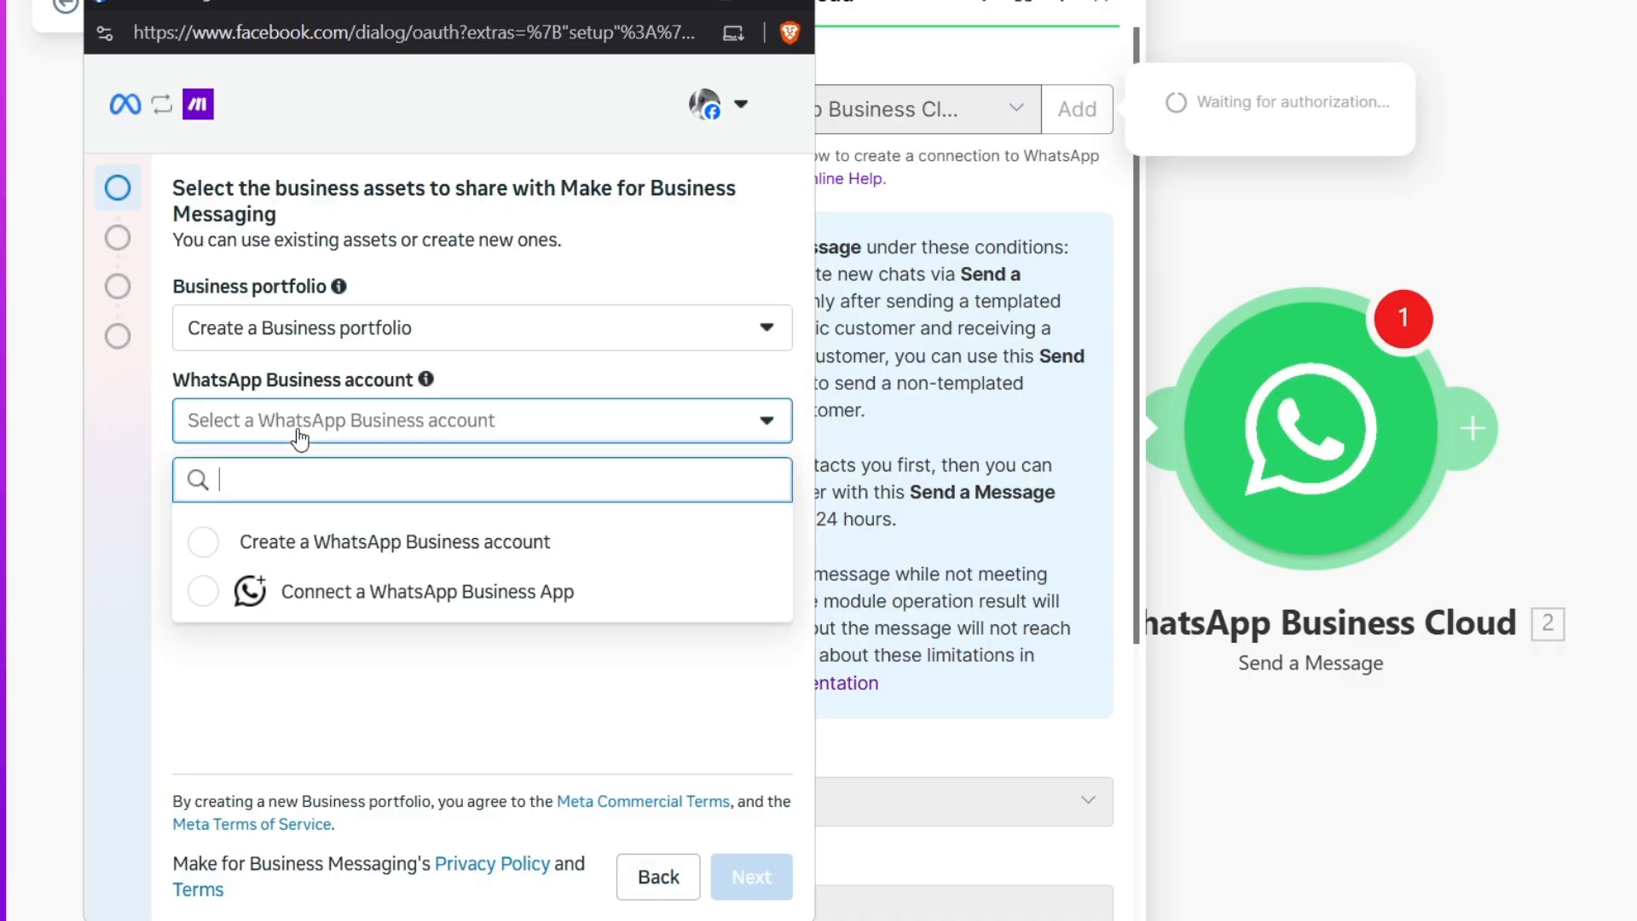
click(320, 544)
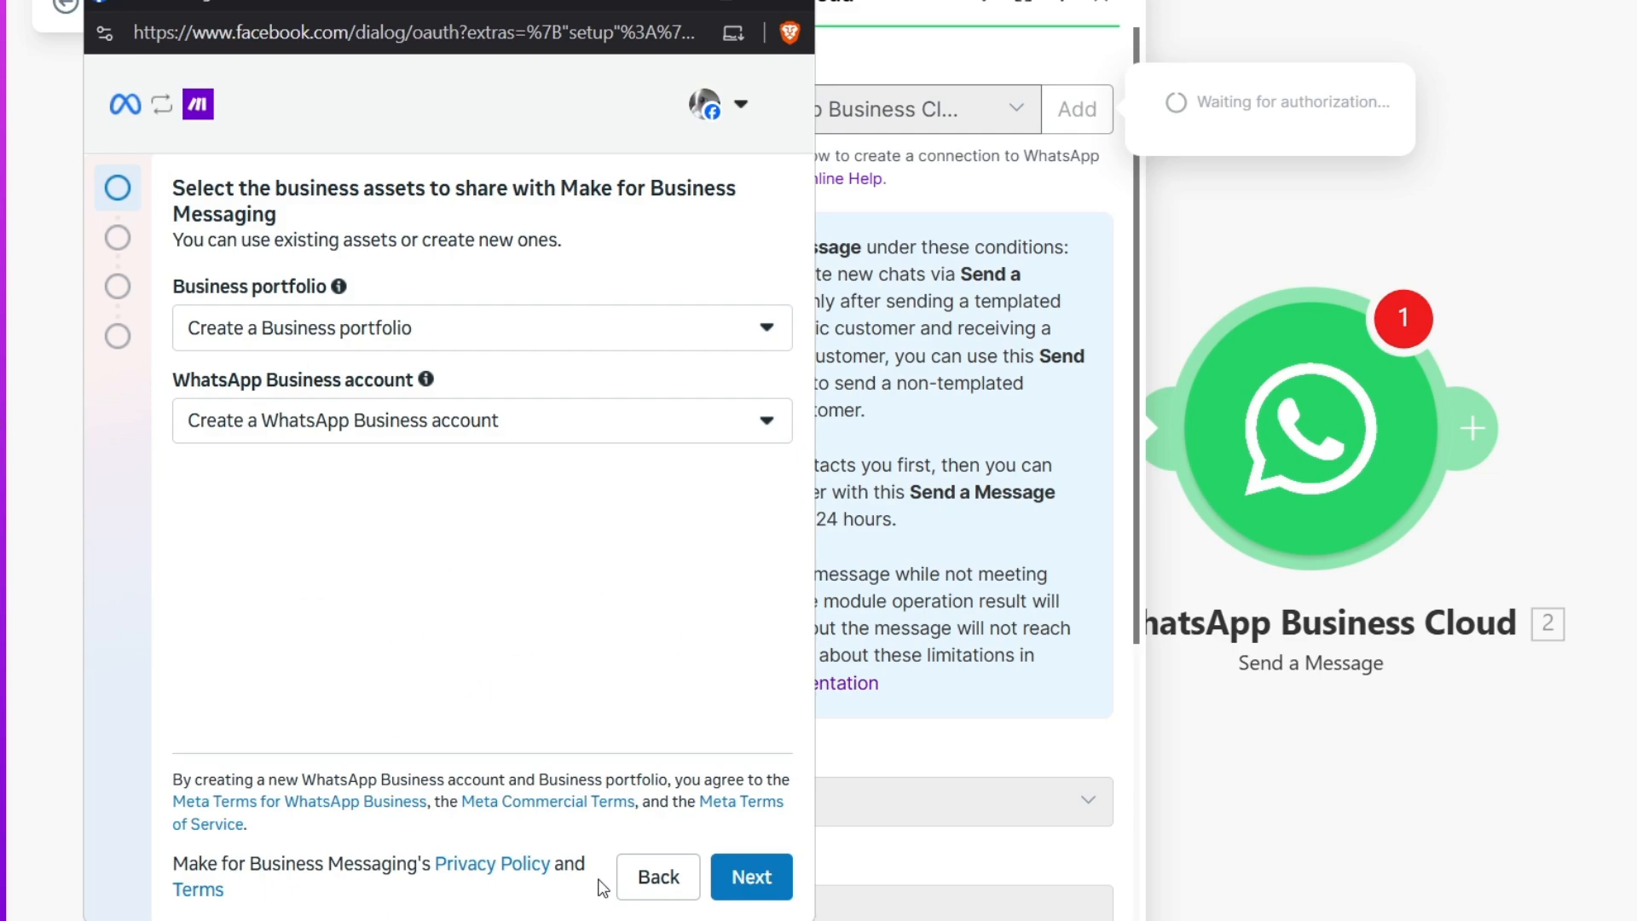
click(765, 888)
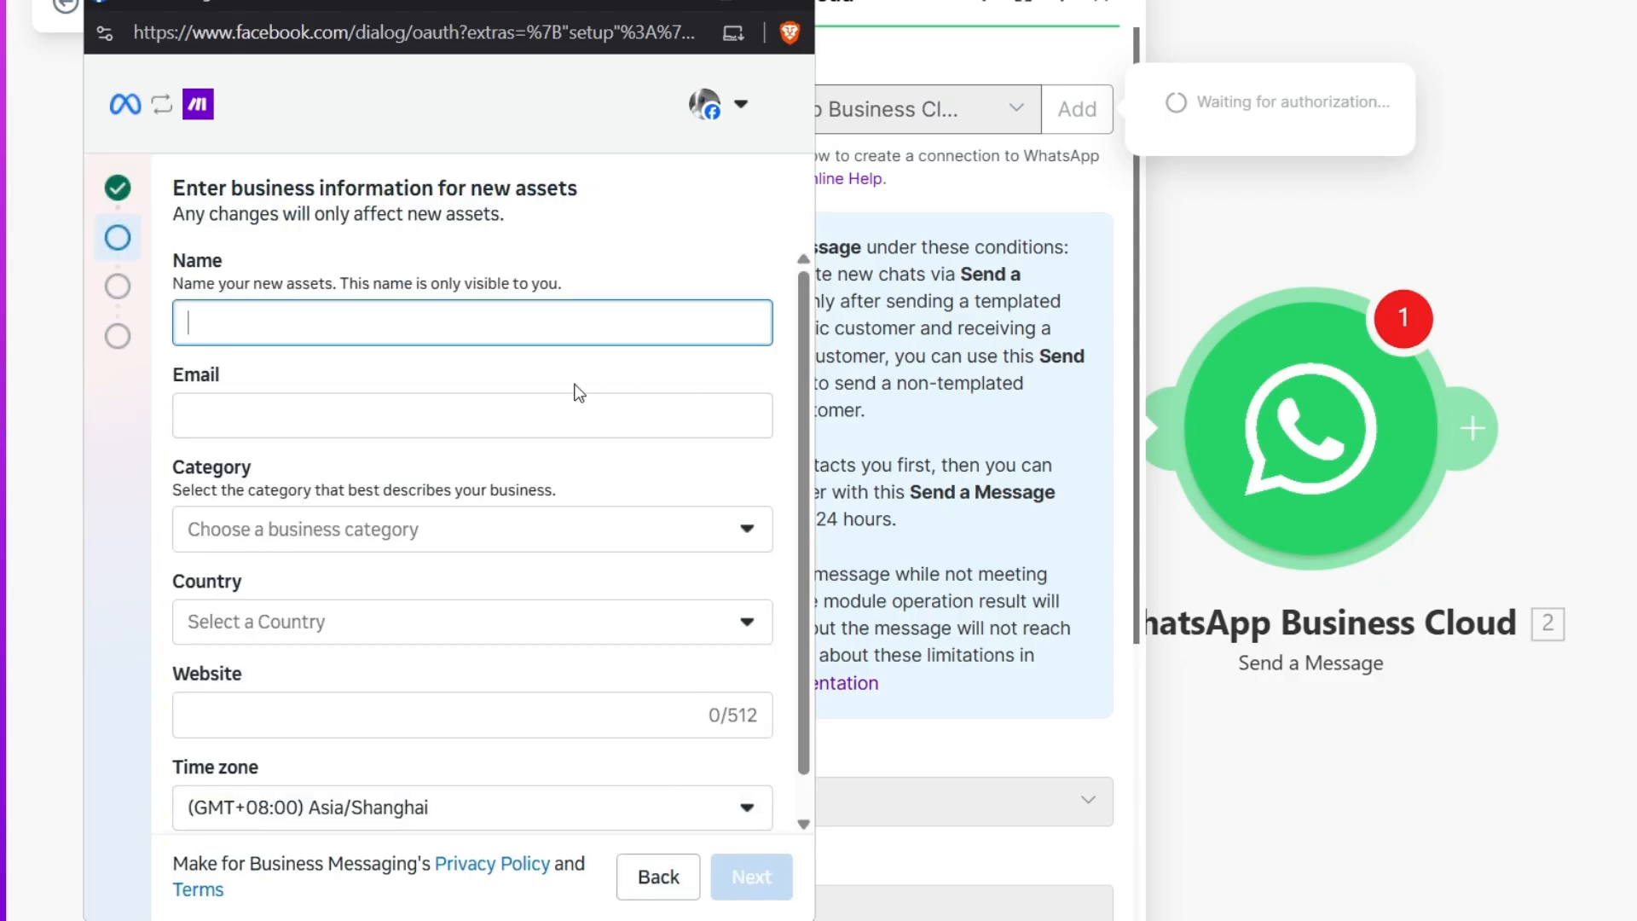
- Look through the business information form for the new assets, including the category options and the website field
click(515, 529)
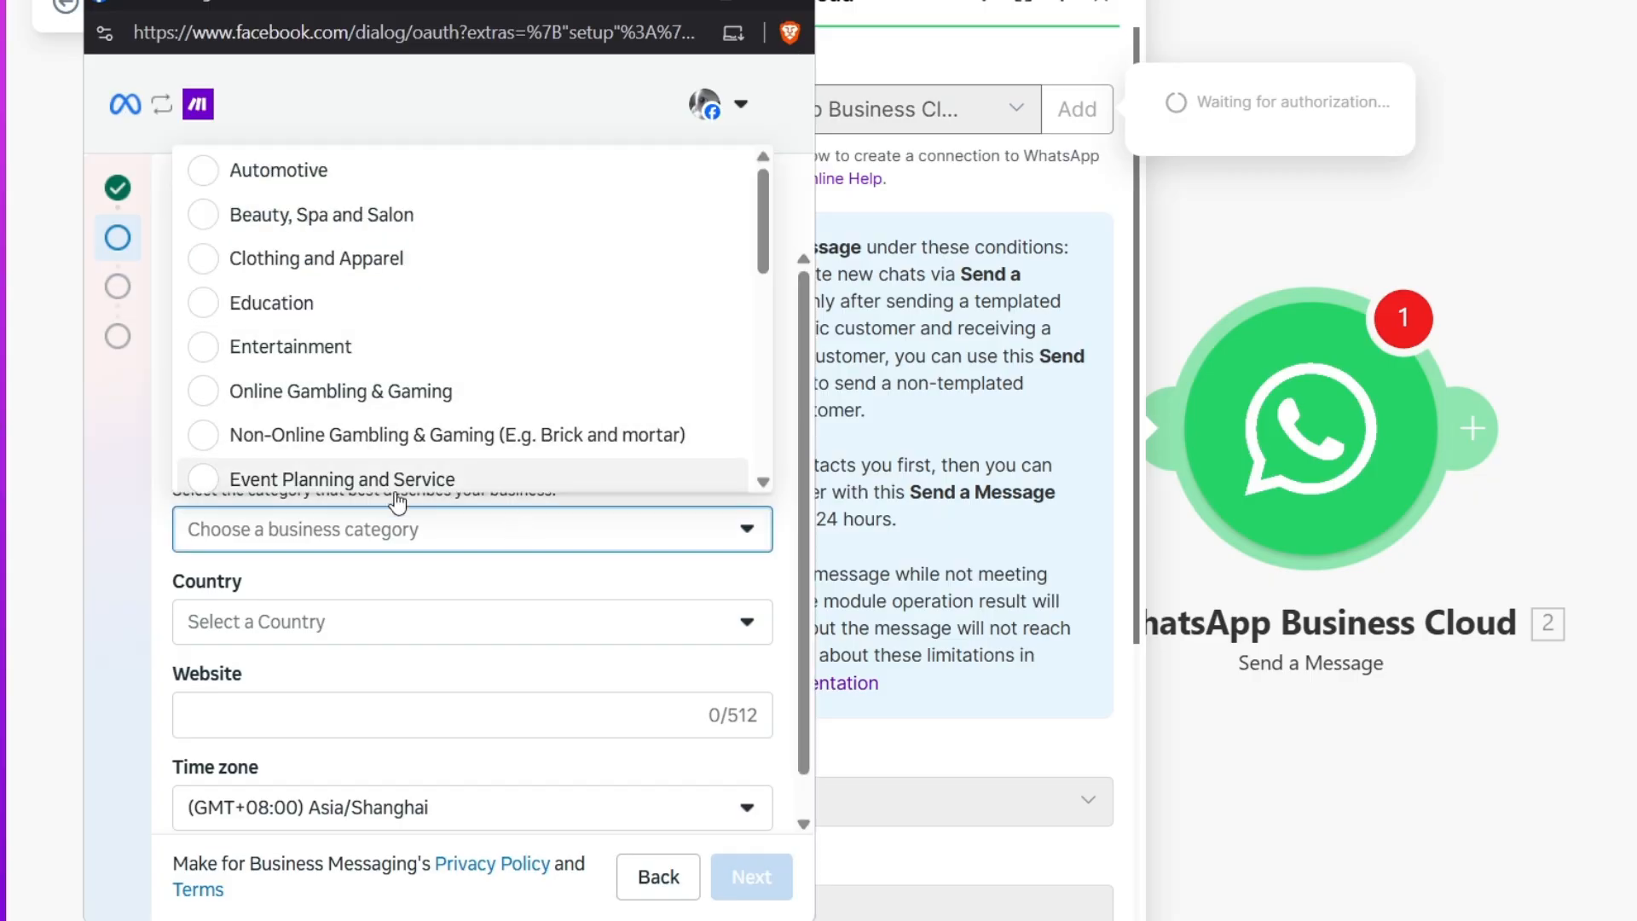
click(384, 525)
scroll(375, 523, down, 1)
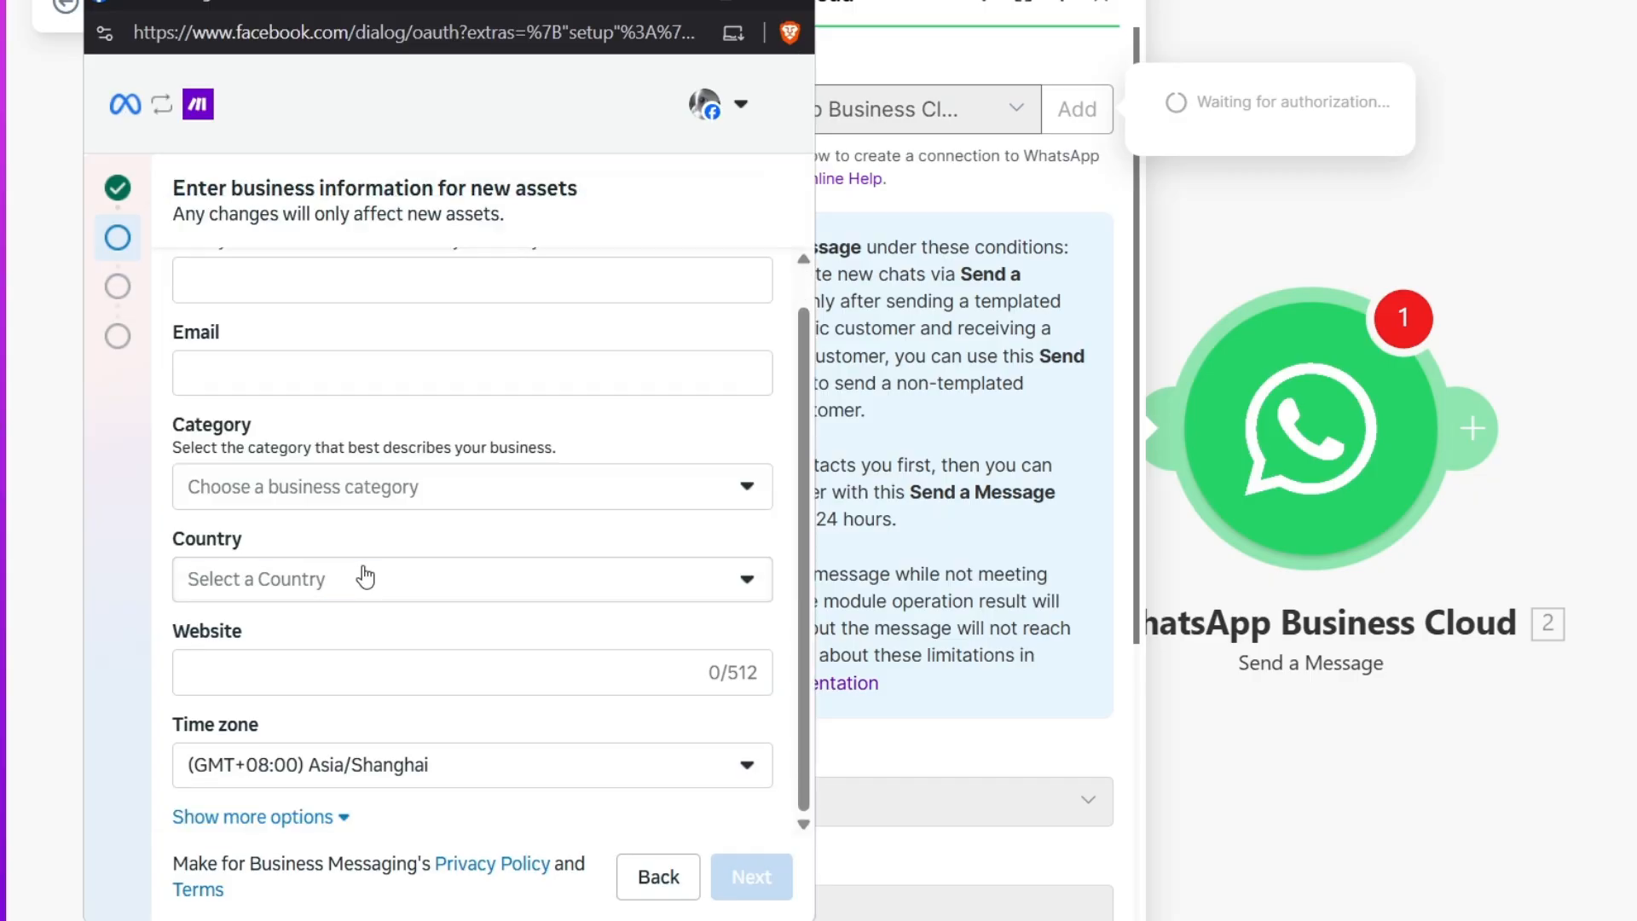
click(370, 672)
scroll(381, 690, up, 1)
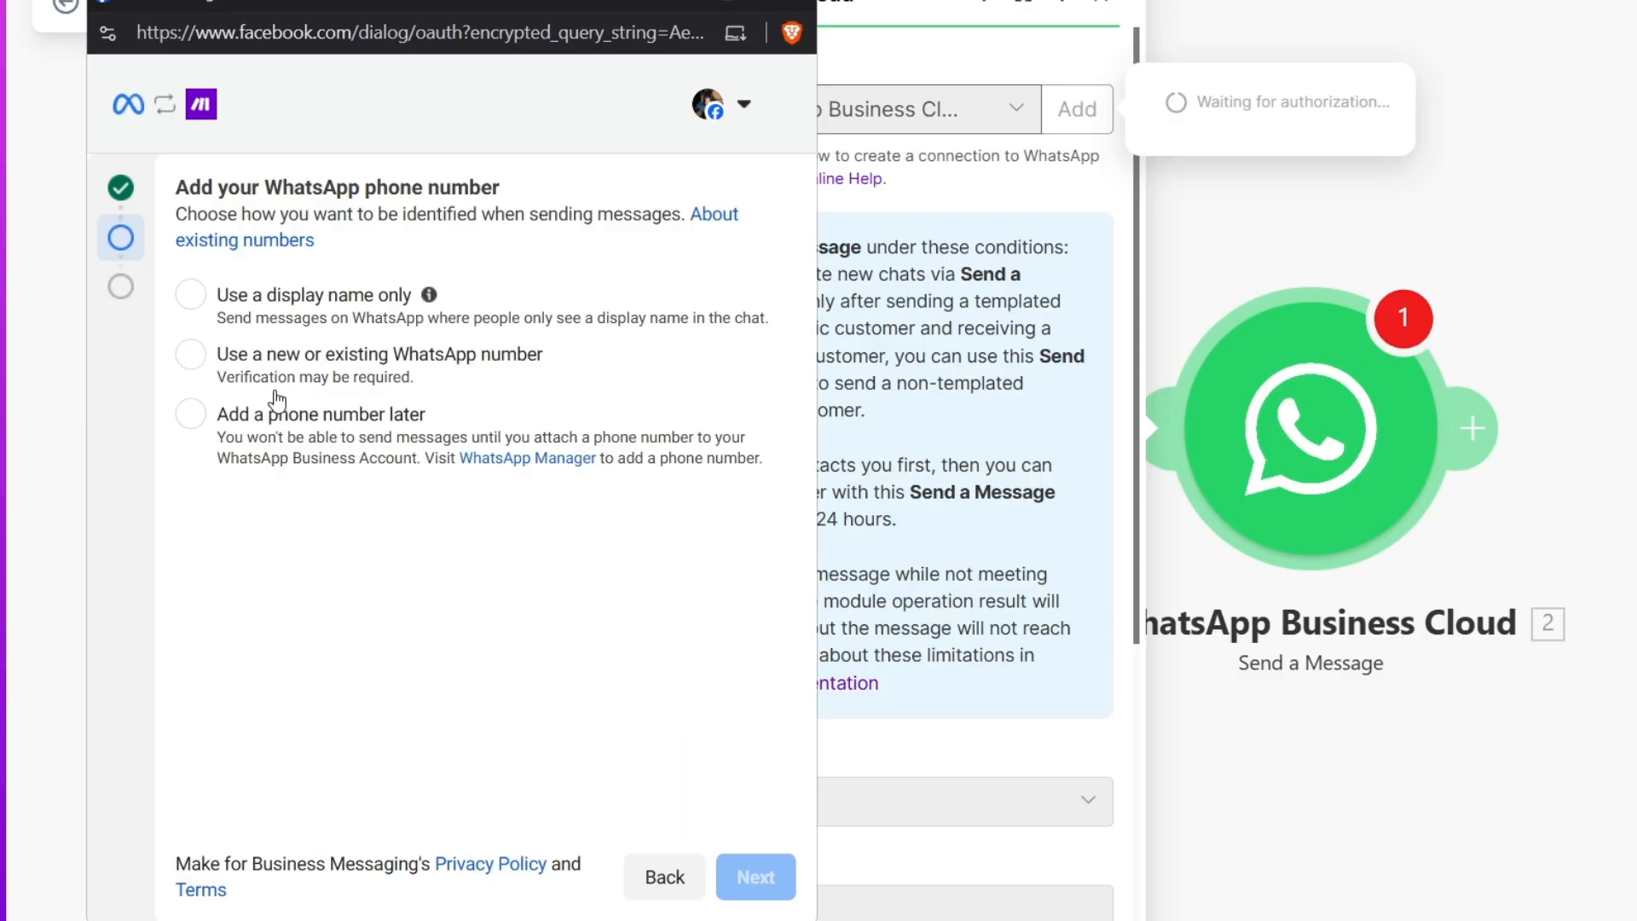
- Choose to use a new or existing WhatsApp number and select the first verified number listed for the business
click(281, 422)
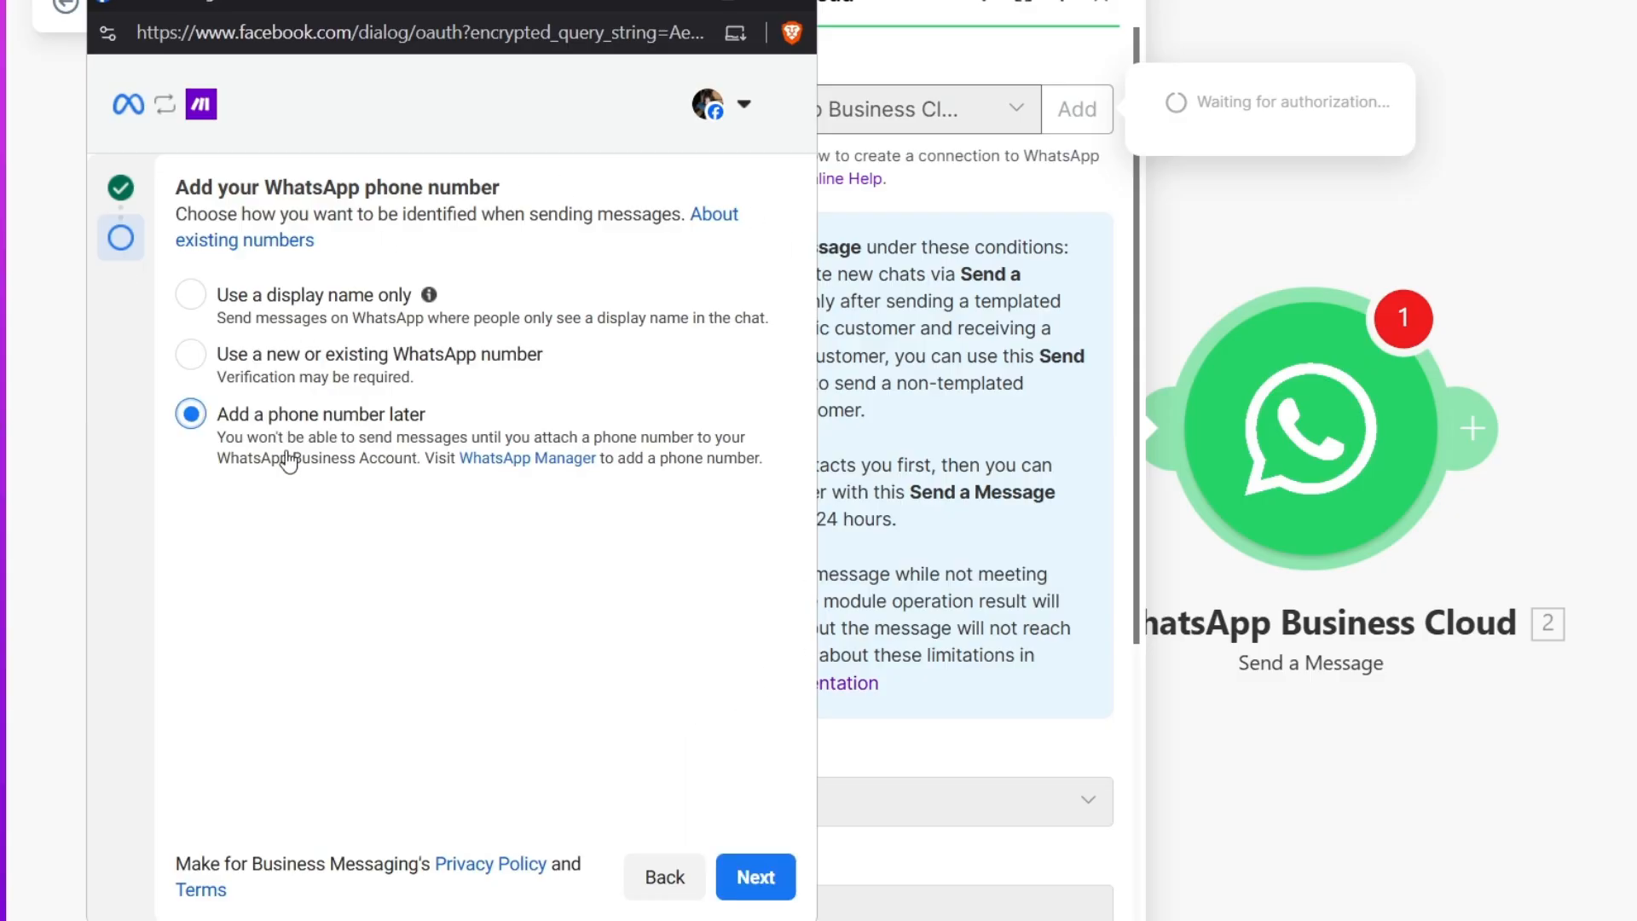
click(307, 375)
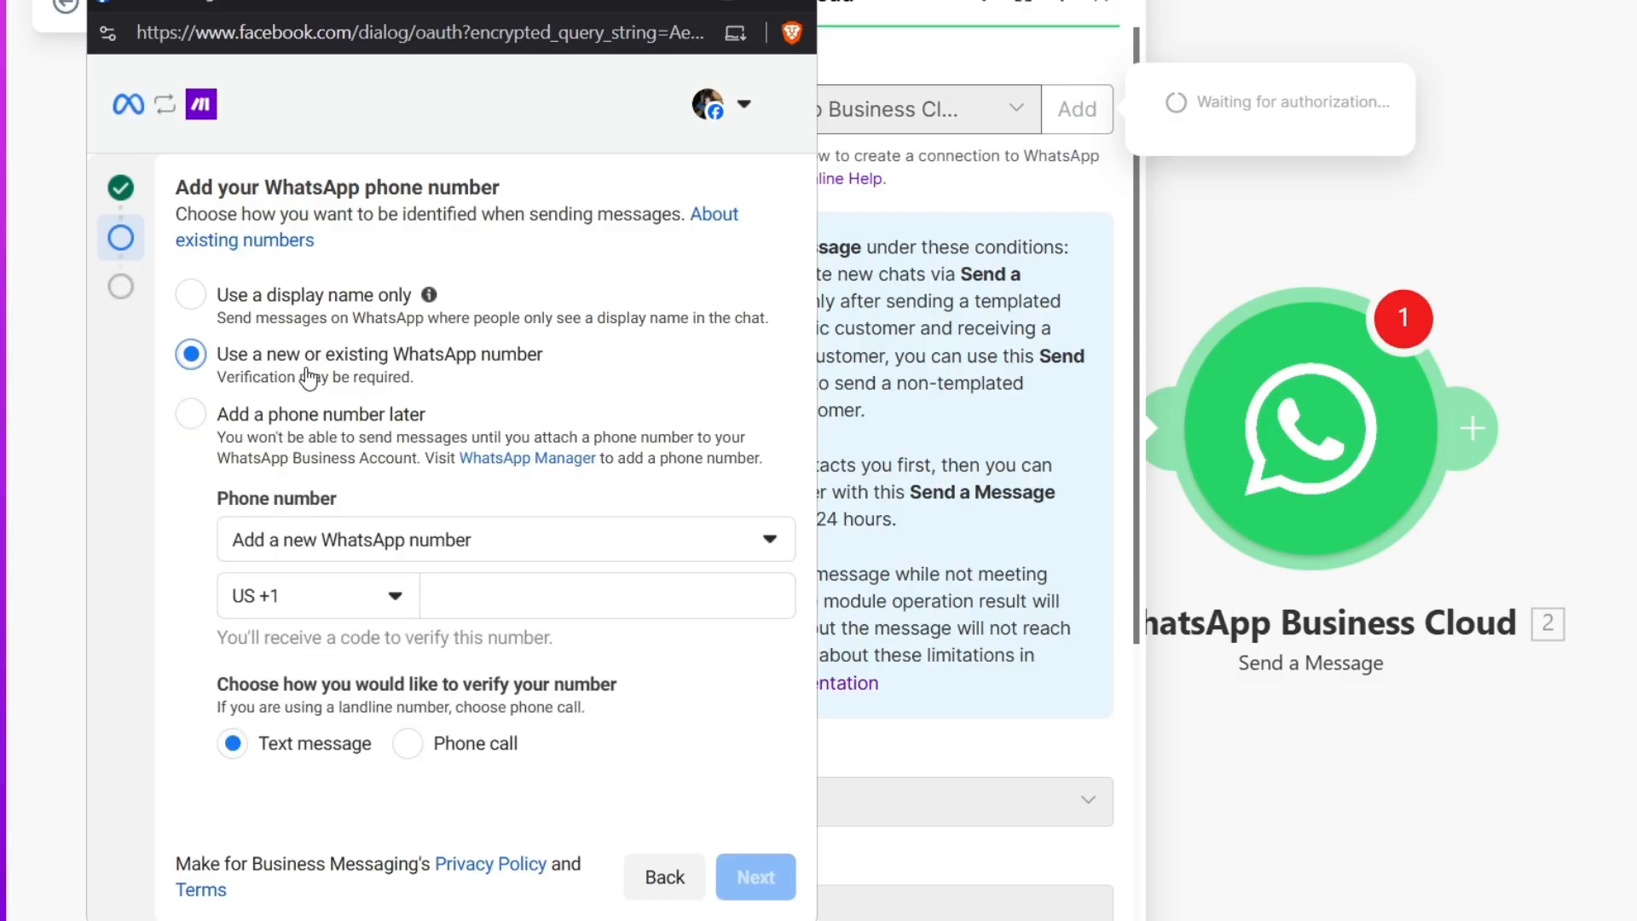
click(499, 547)
click(509, 546)
click(468, 538)
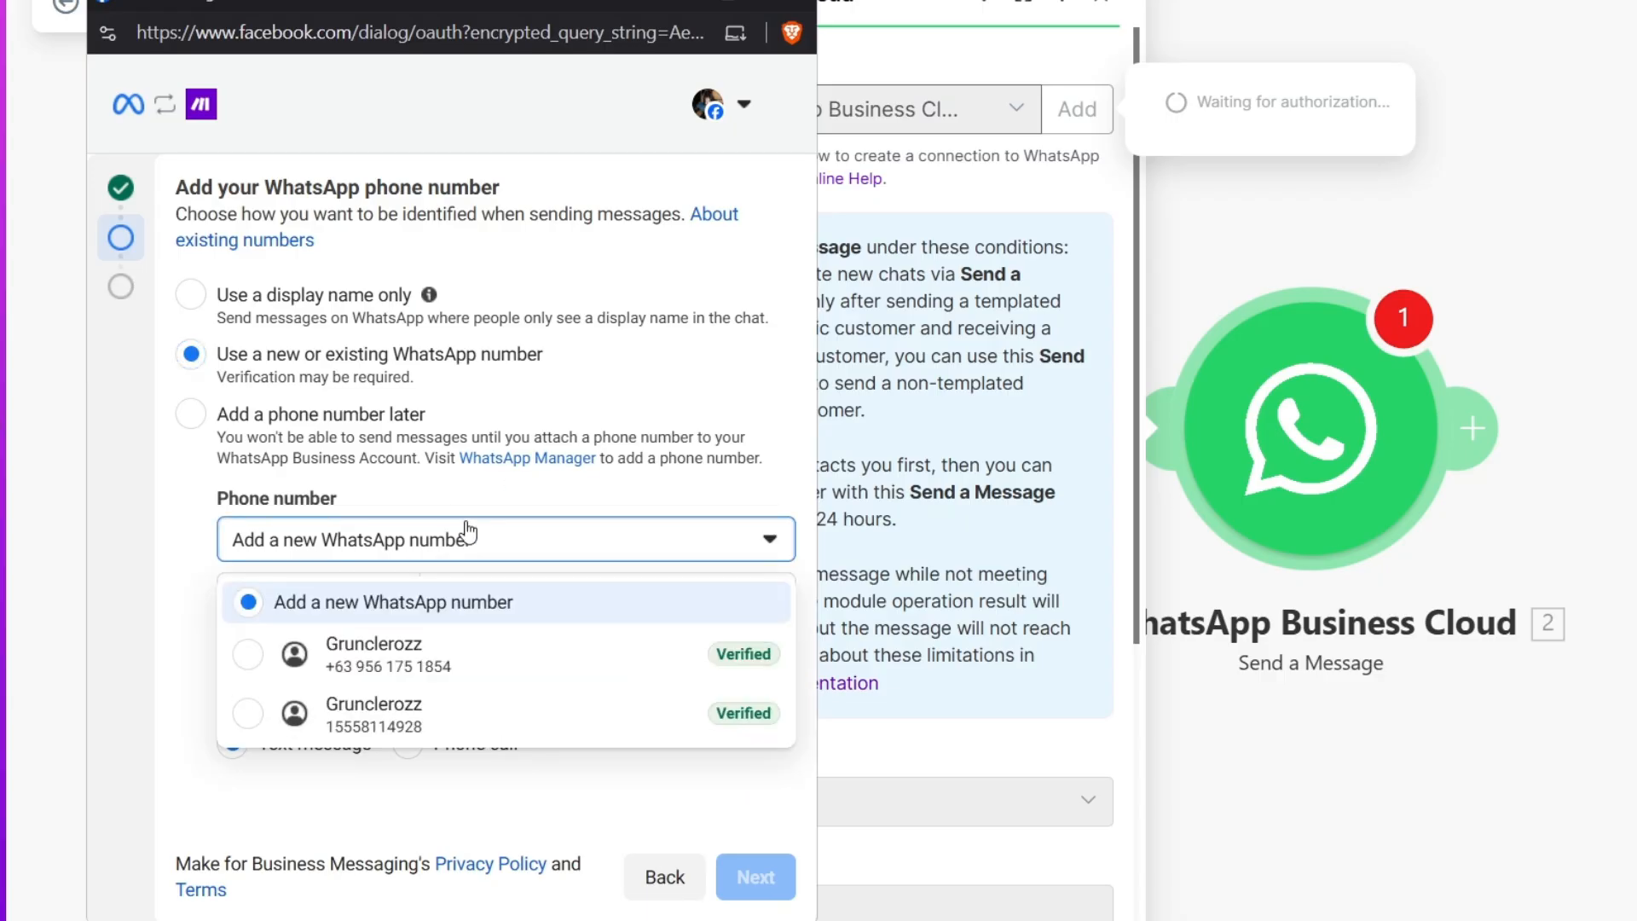
click(511, 656)
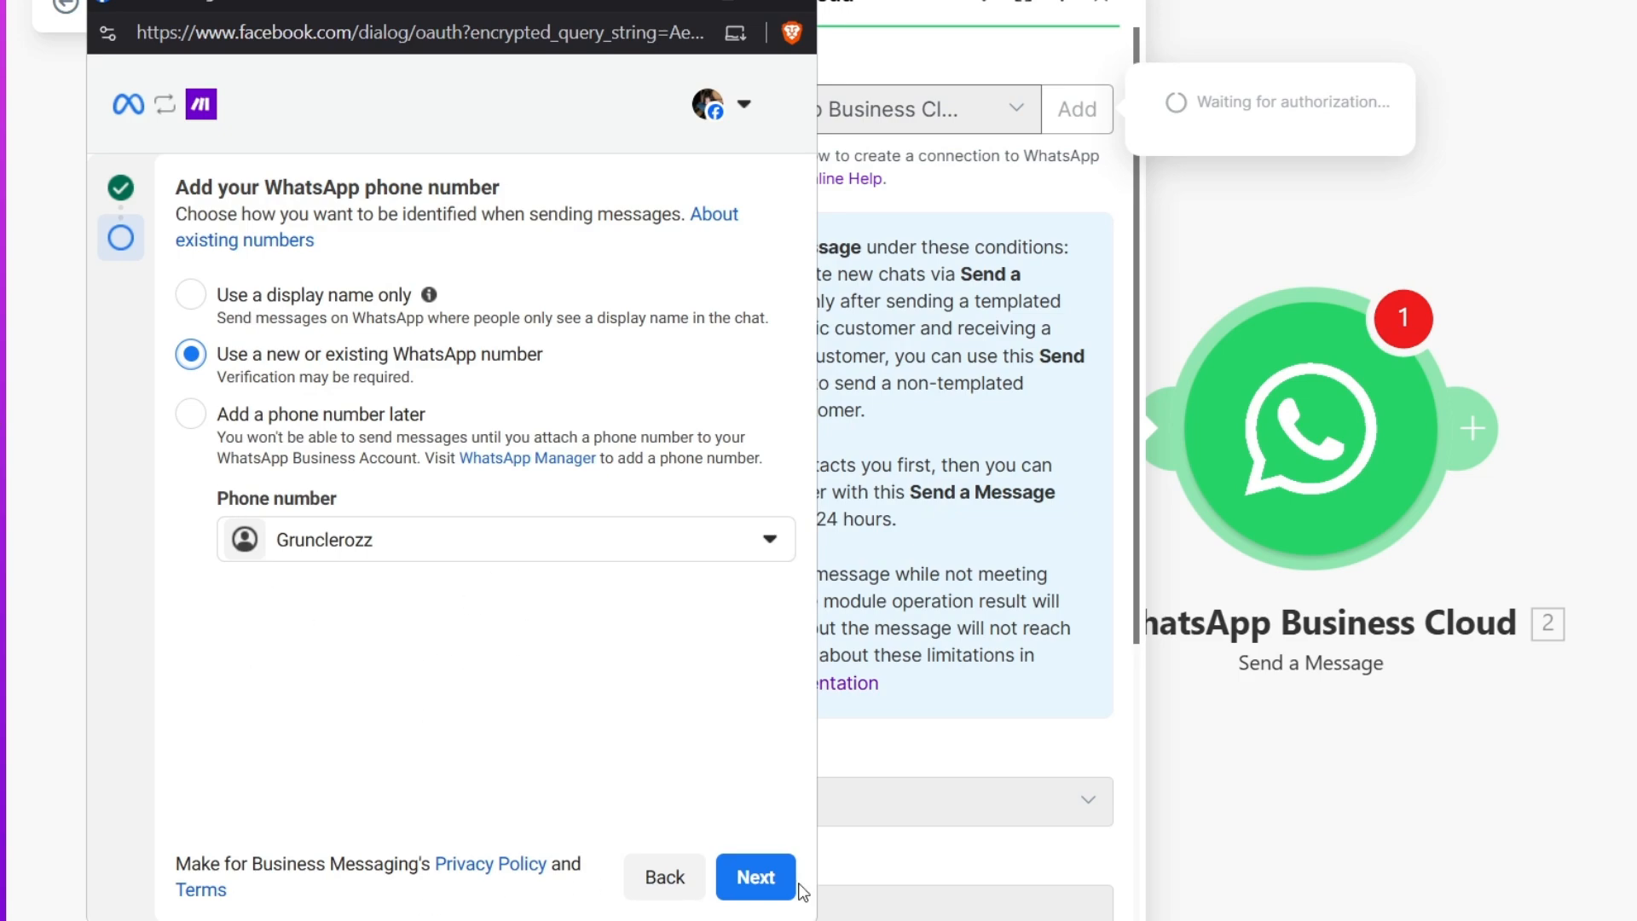
- Confirm the access shared with Make for Business Messaging and finish the WhatsApp account connection without adding a payment method
click(755, 879)
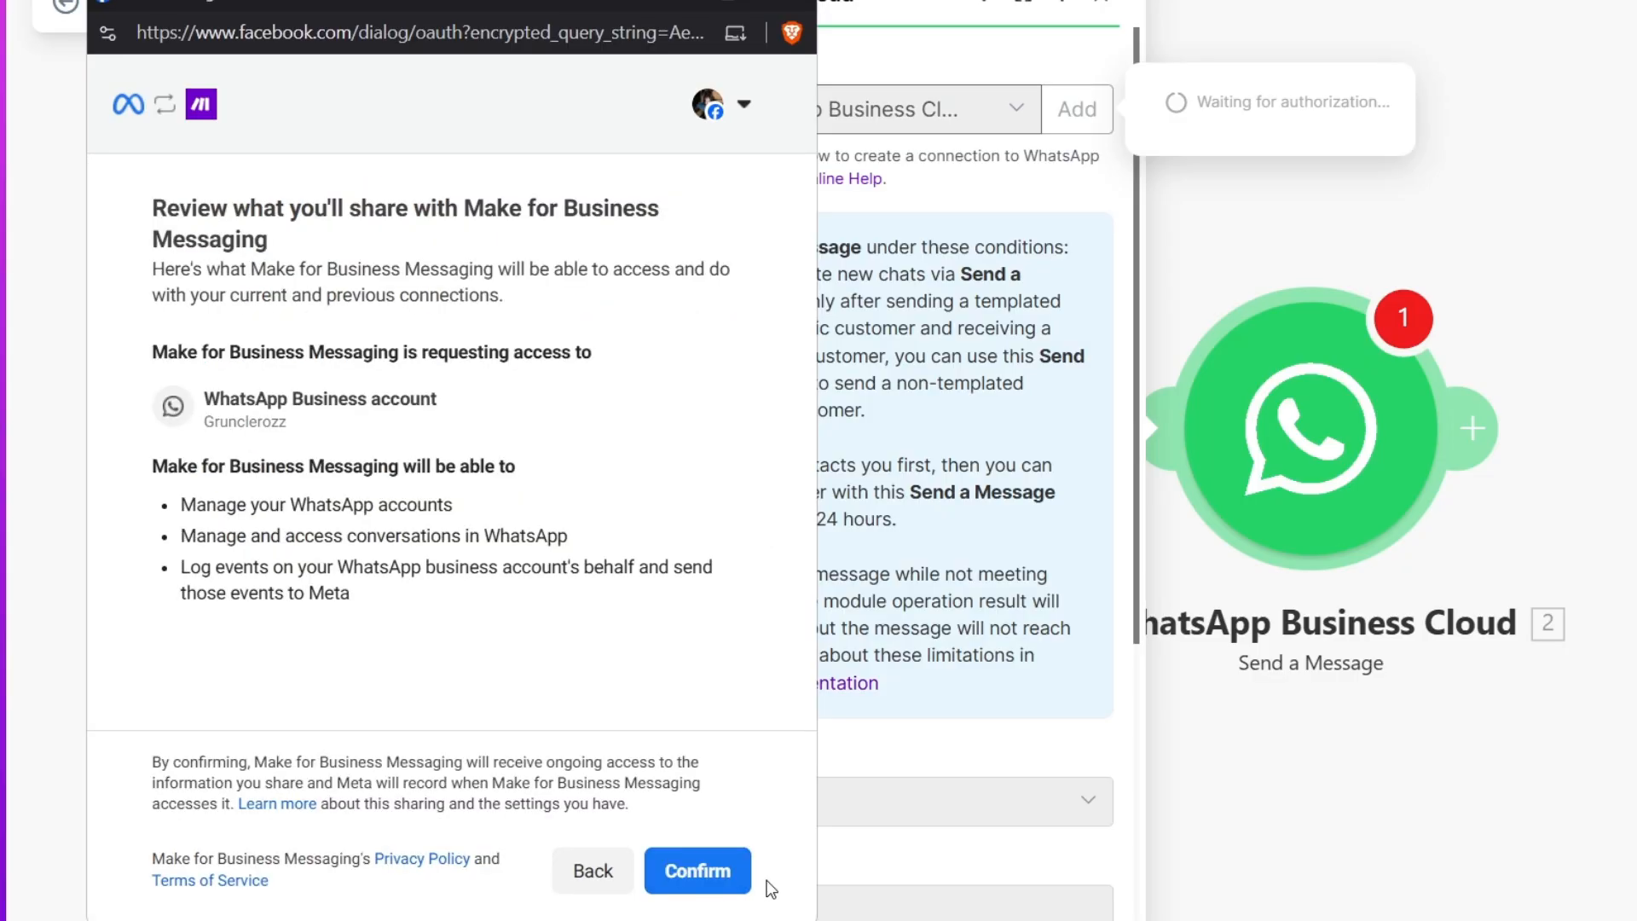
click(696, 878)
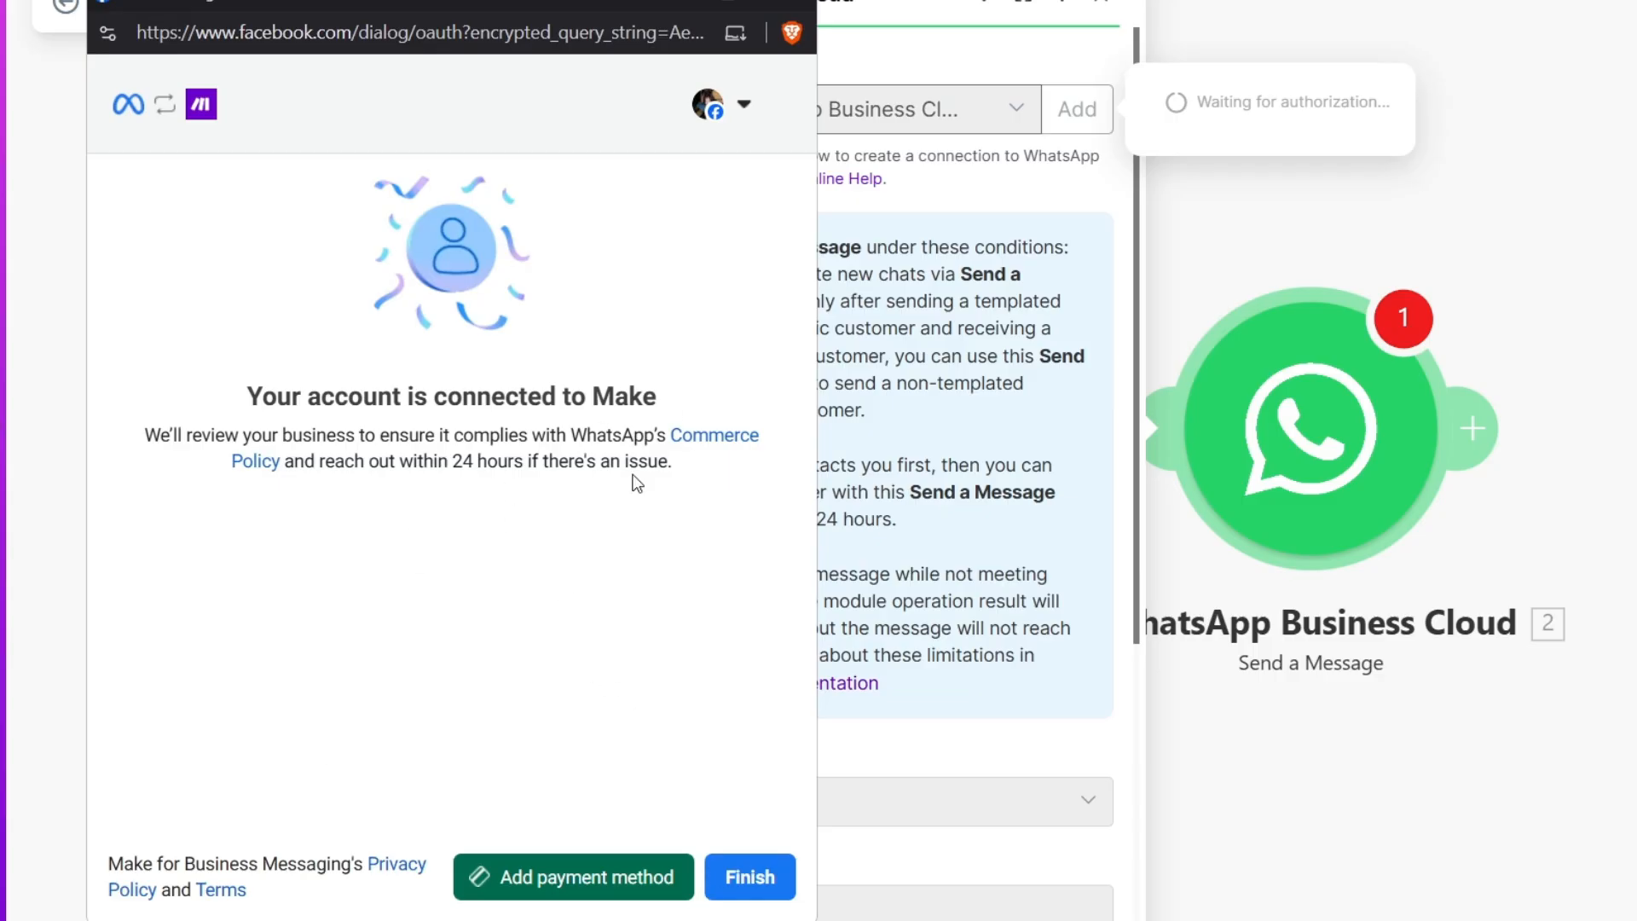
click(772, 880)
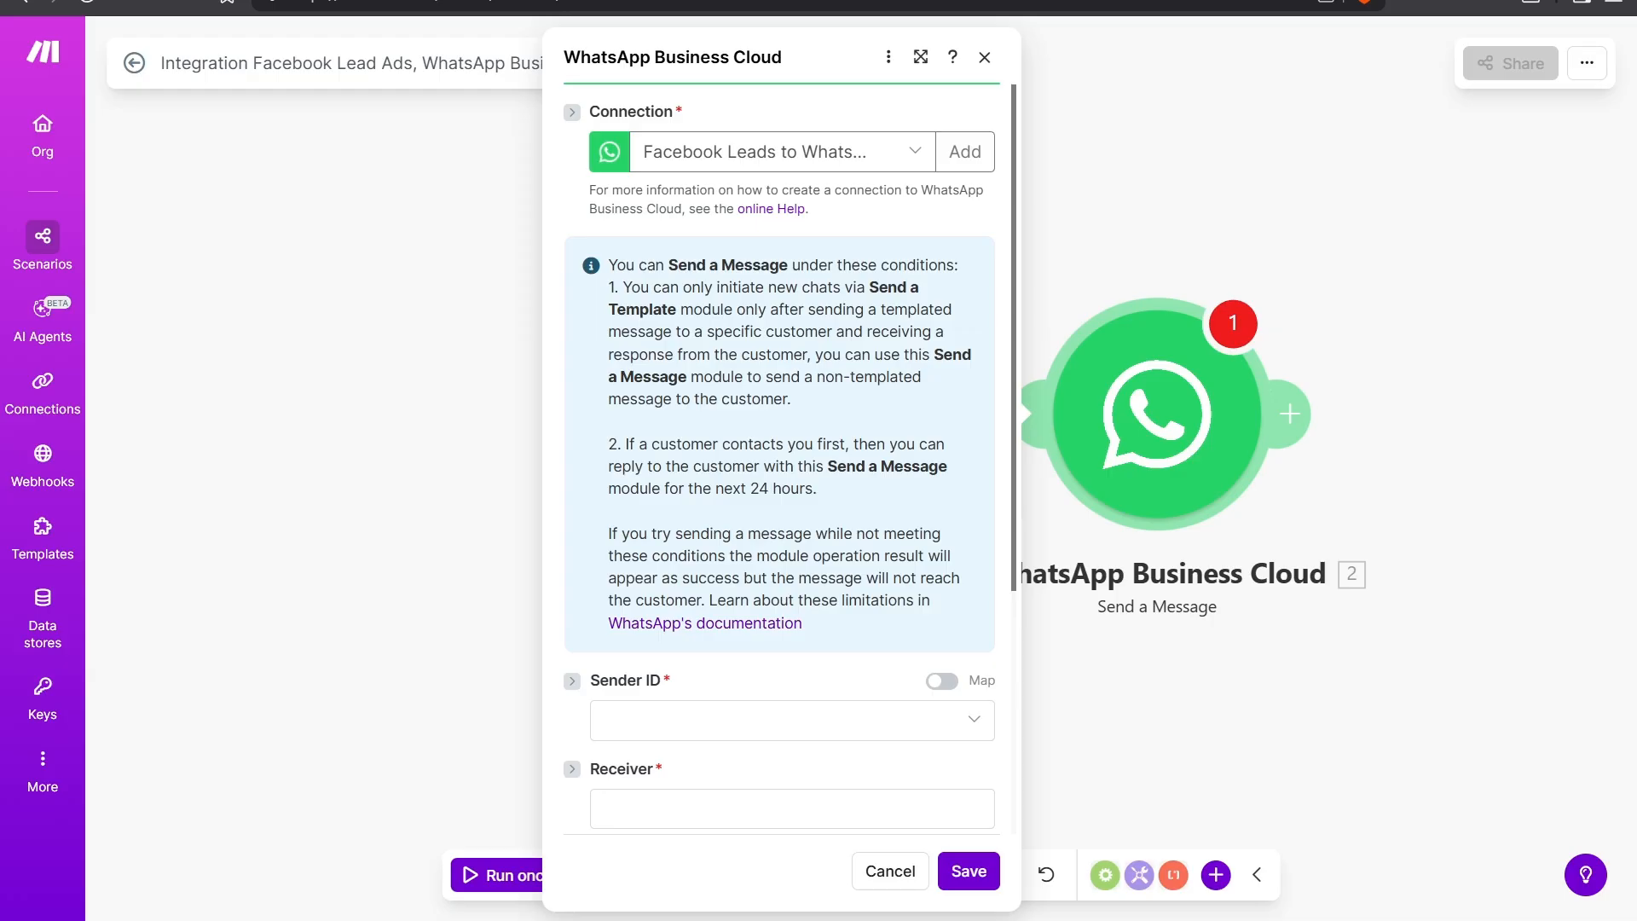
- Set the Sender ID to the second WhatsApp number listed for the Grunclerozz business
scroll(676, 401, down, 4)
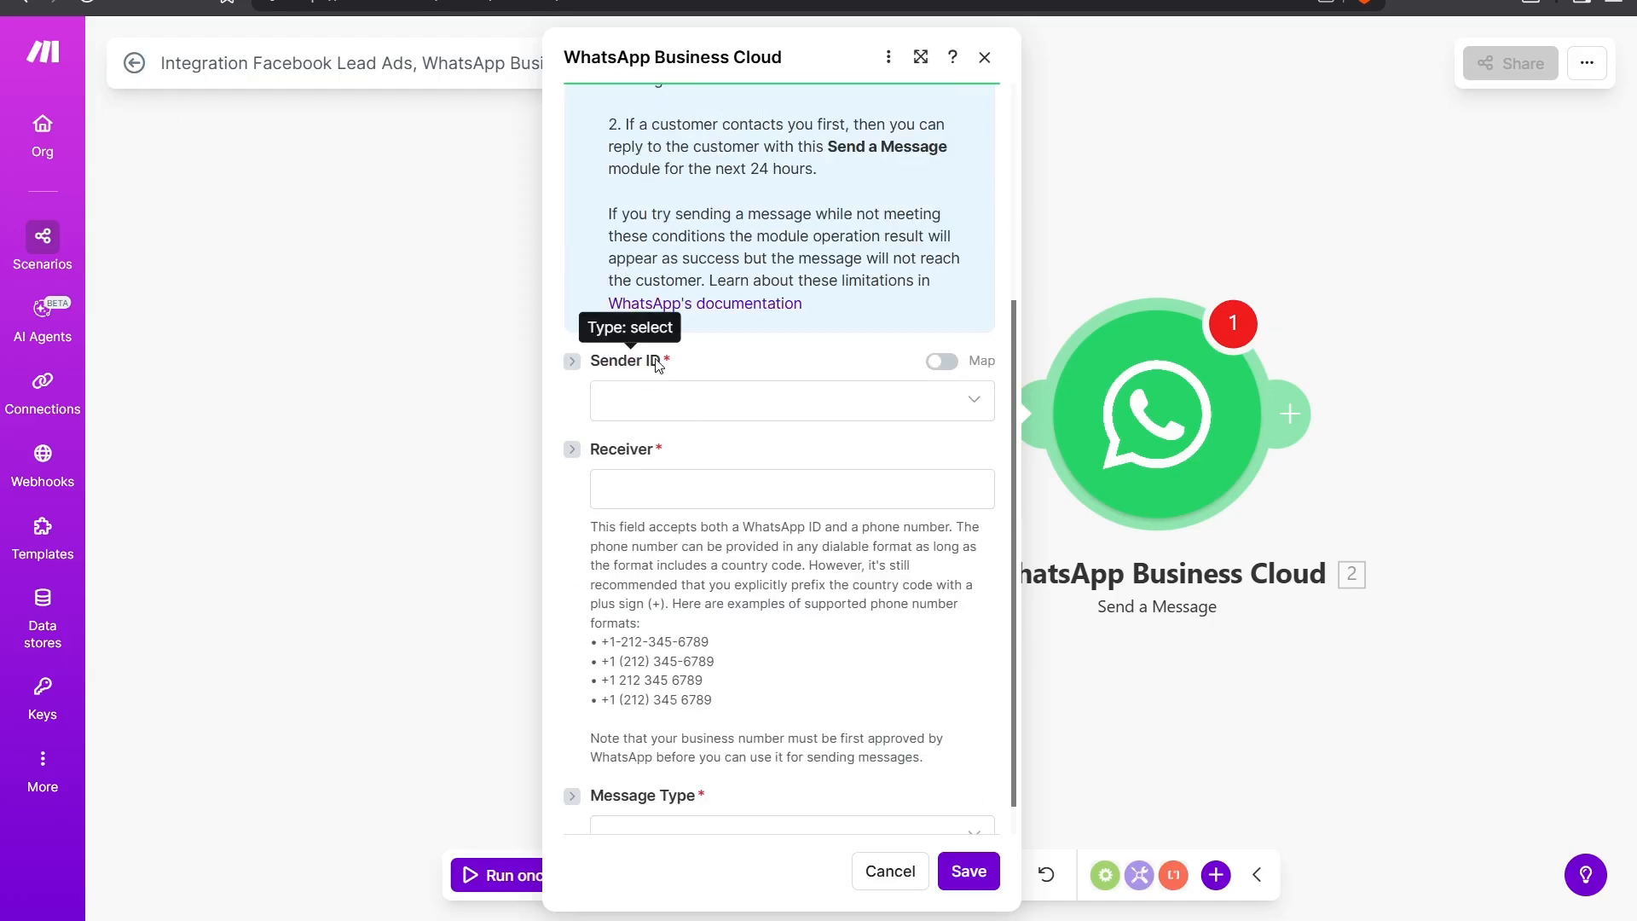
click(704, 402)
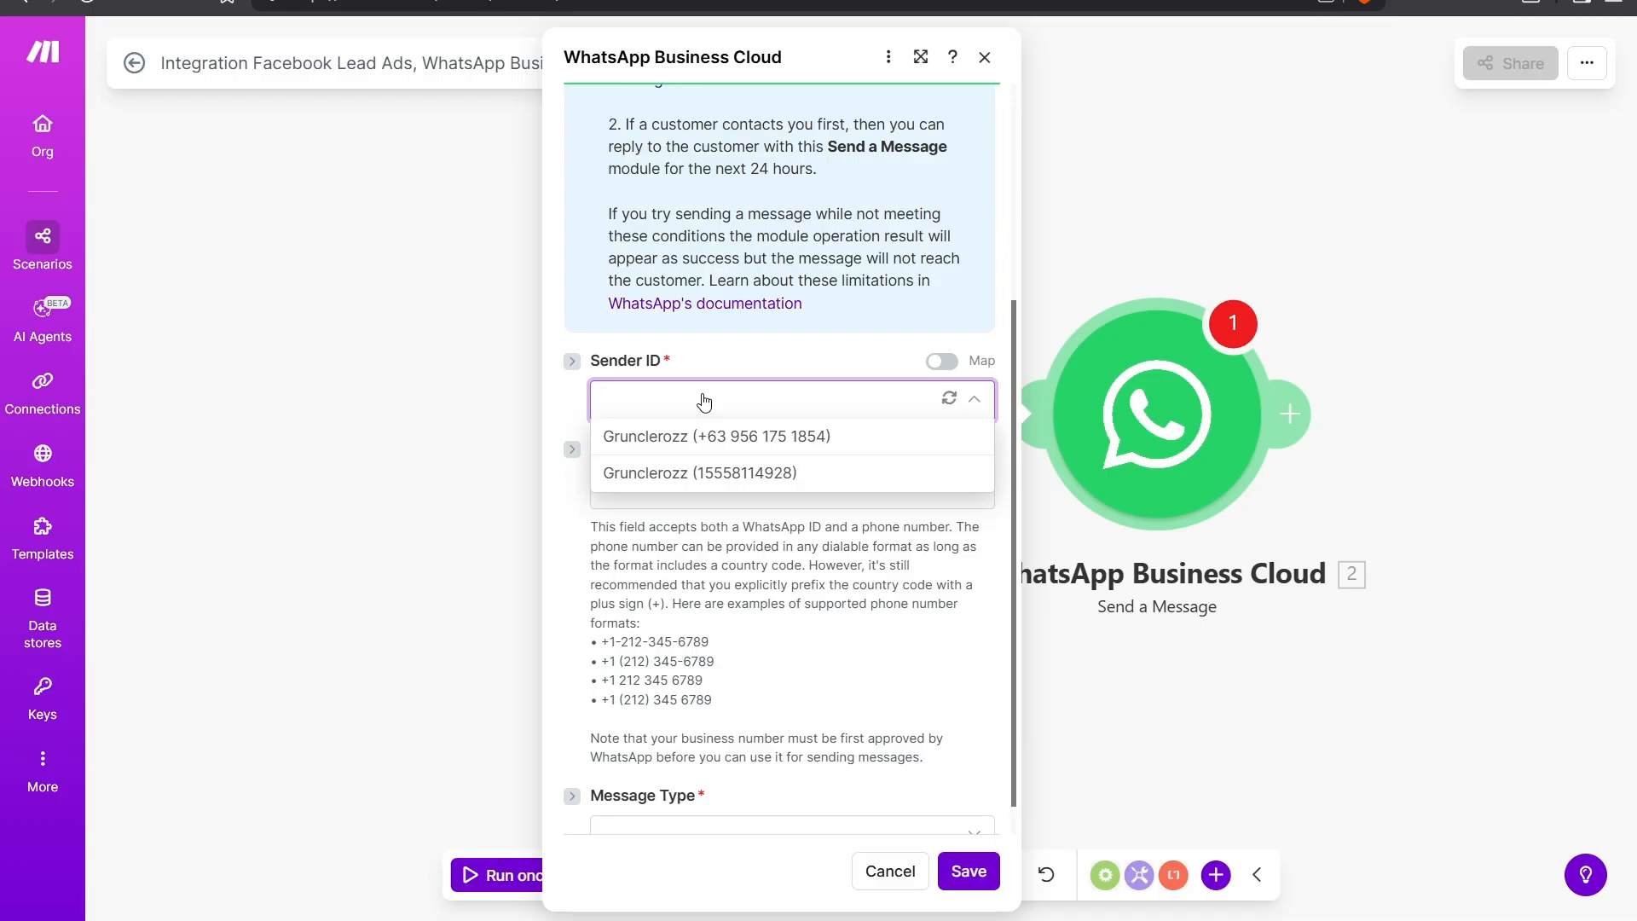
click(714, 437)
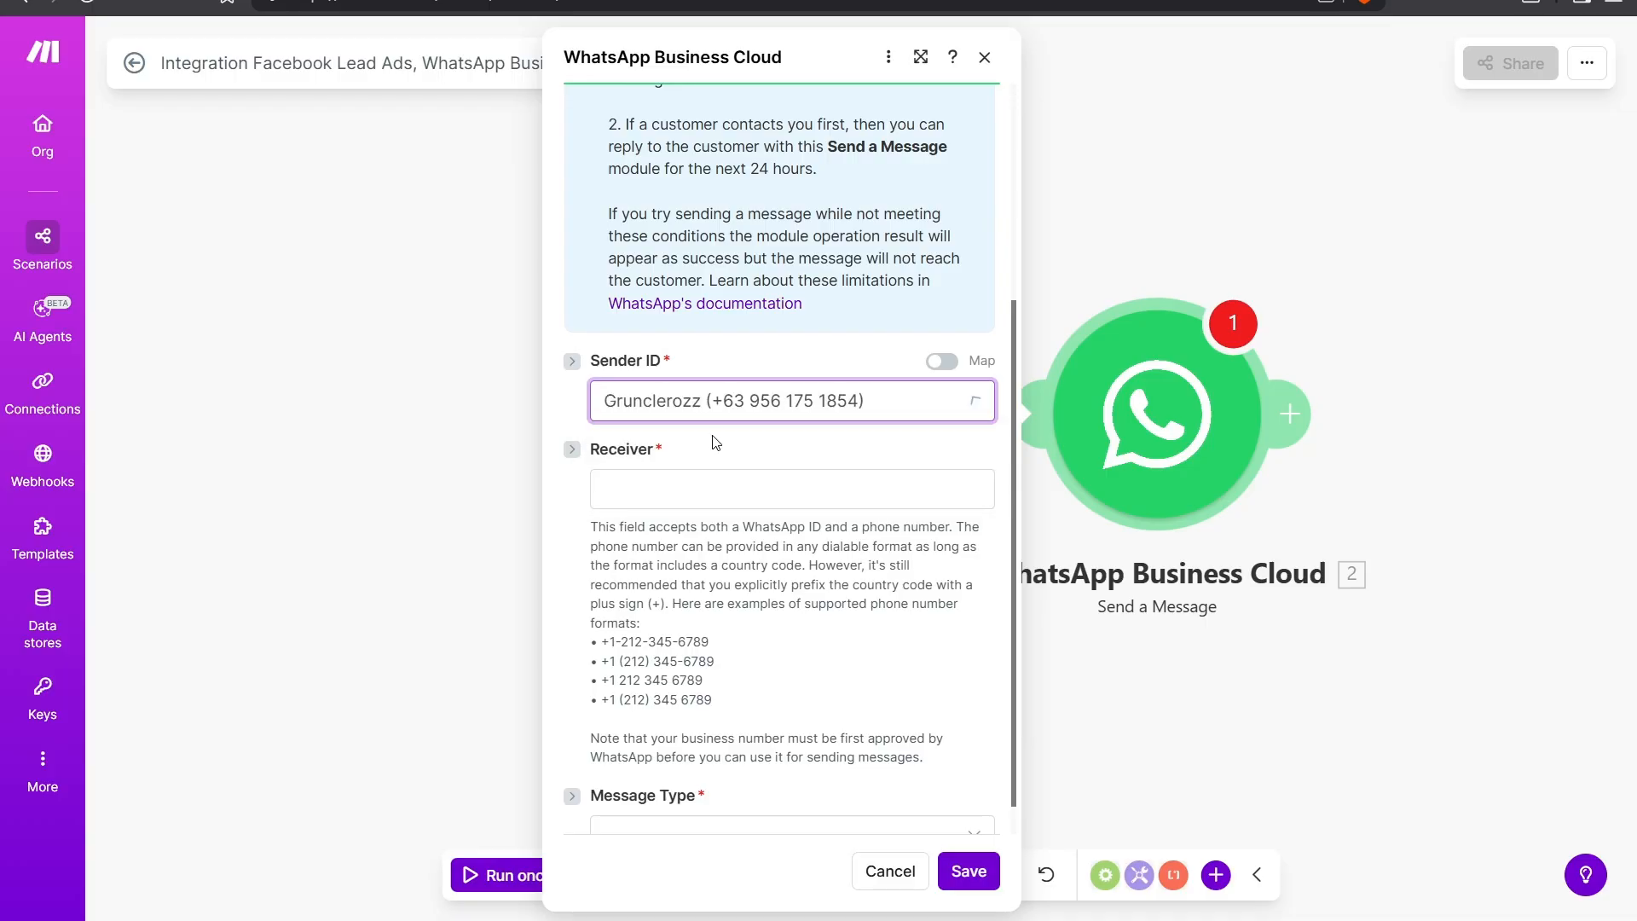
click(866, 412)
click(759, 472)
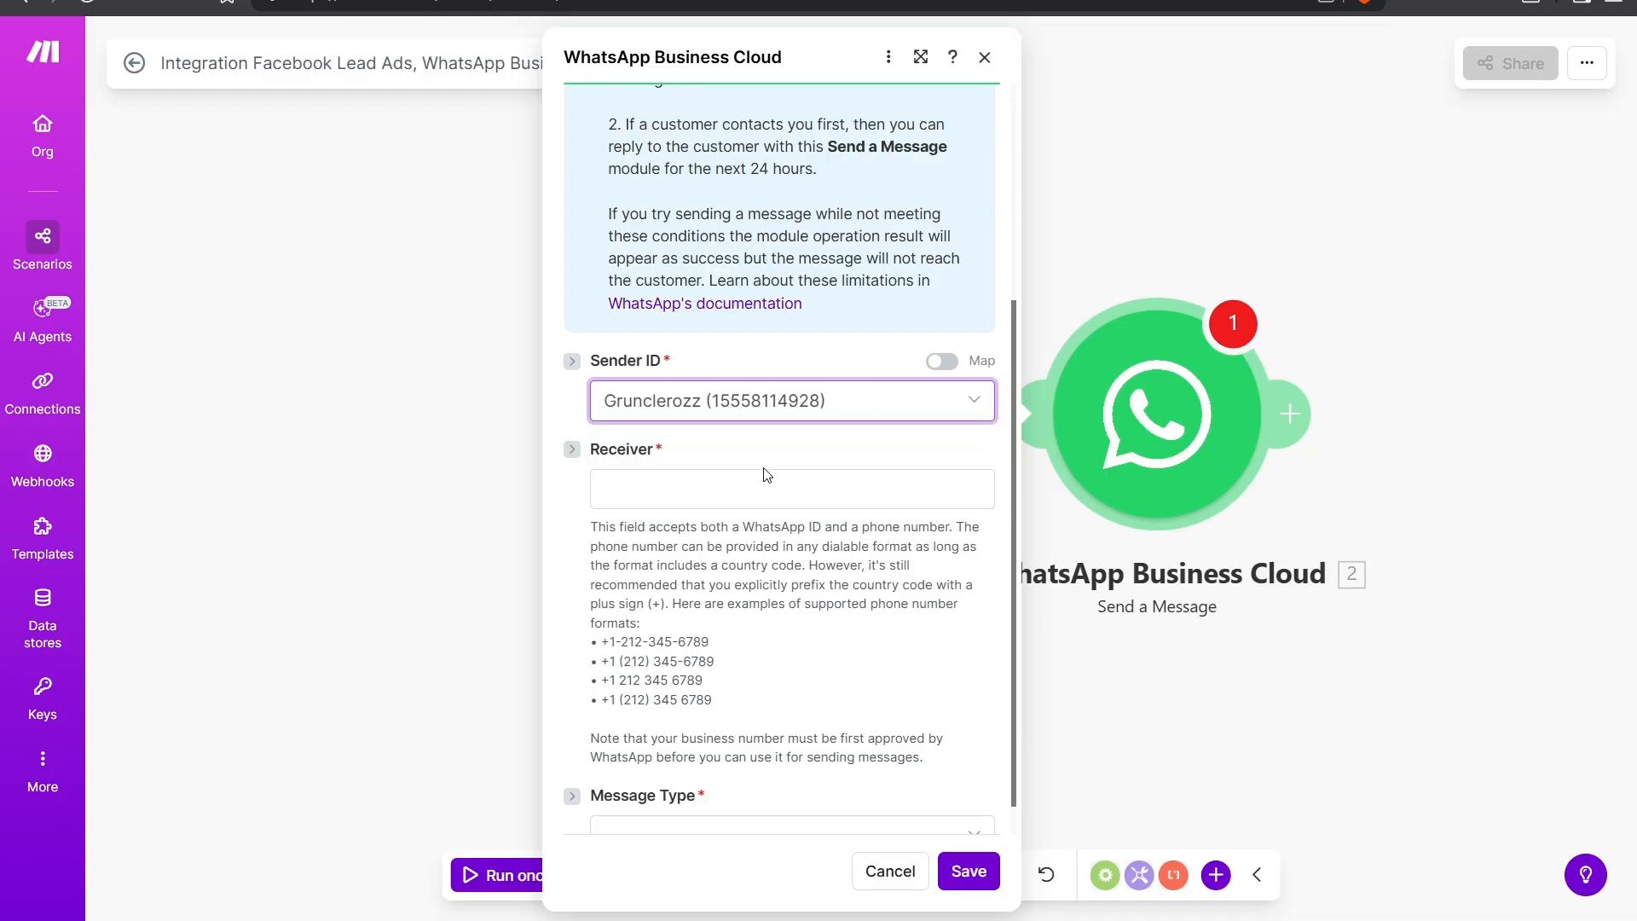
- Map the Receiver to the Phone number from the Facebook lead's field data and set the Message Type to Text
click(702, 485)
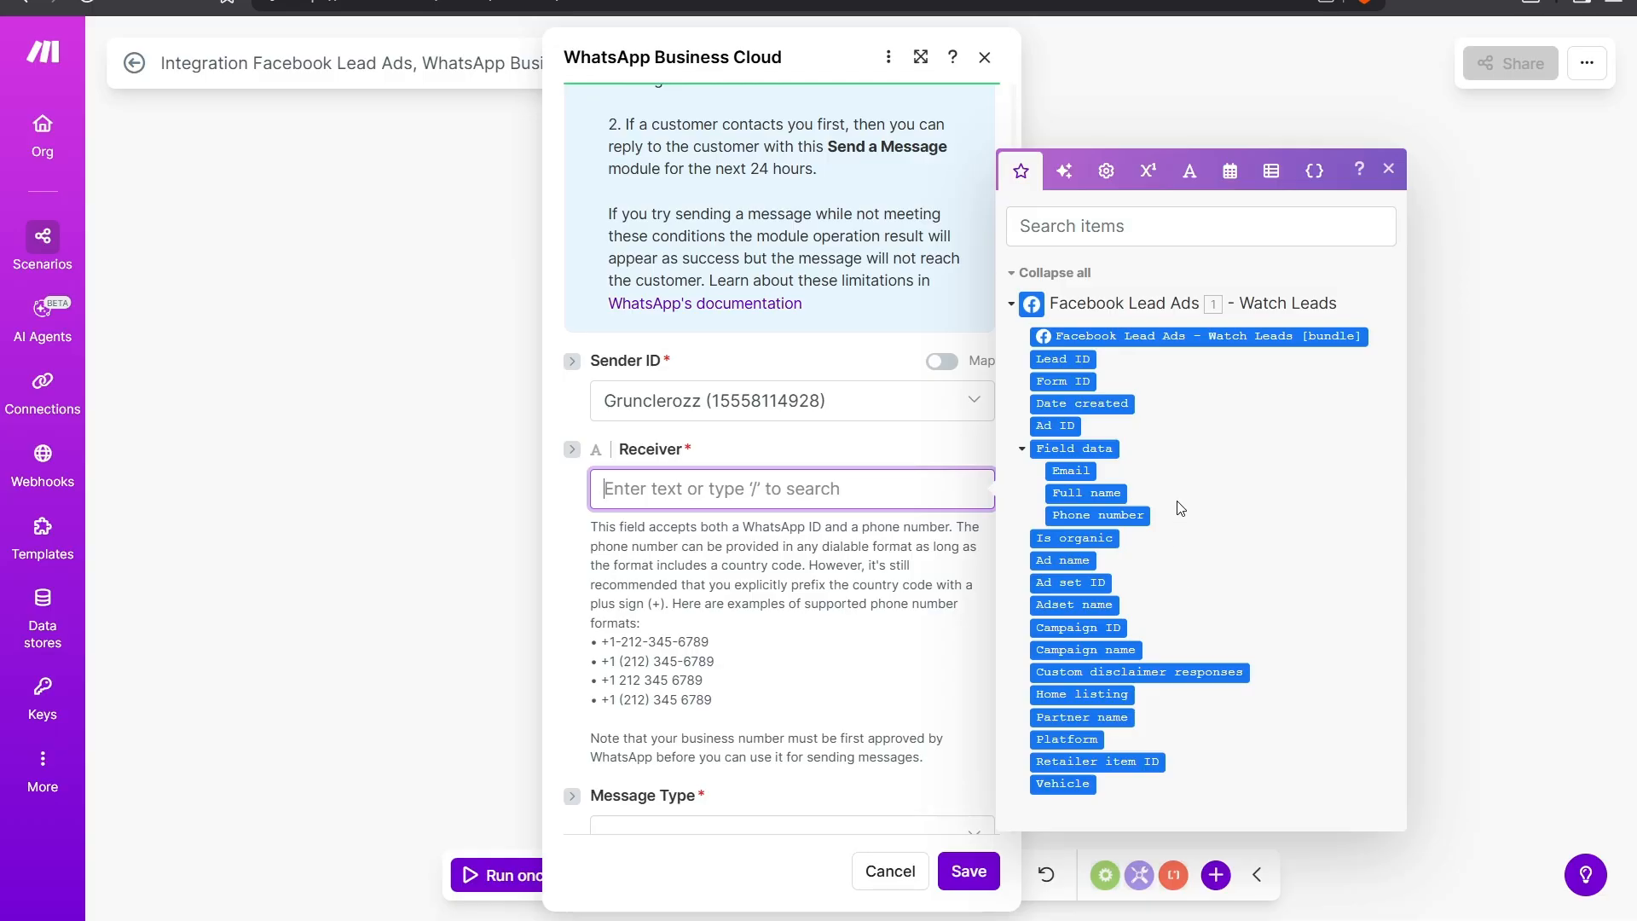
drag(1146, 524, 925, 489)
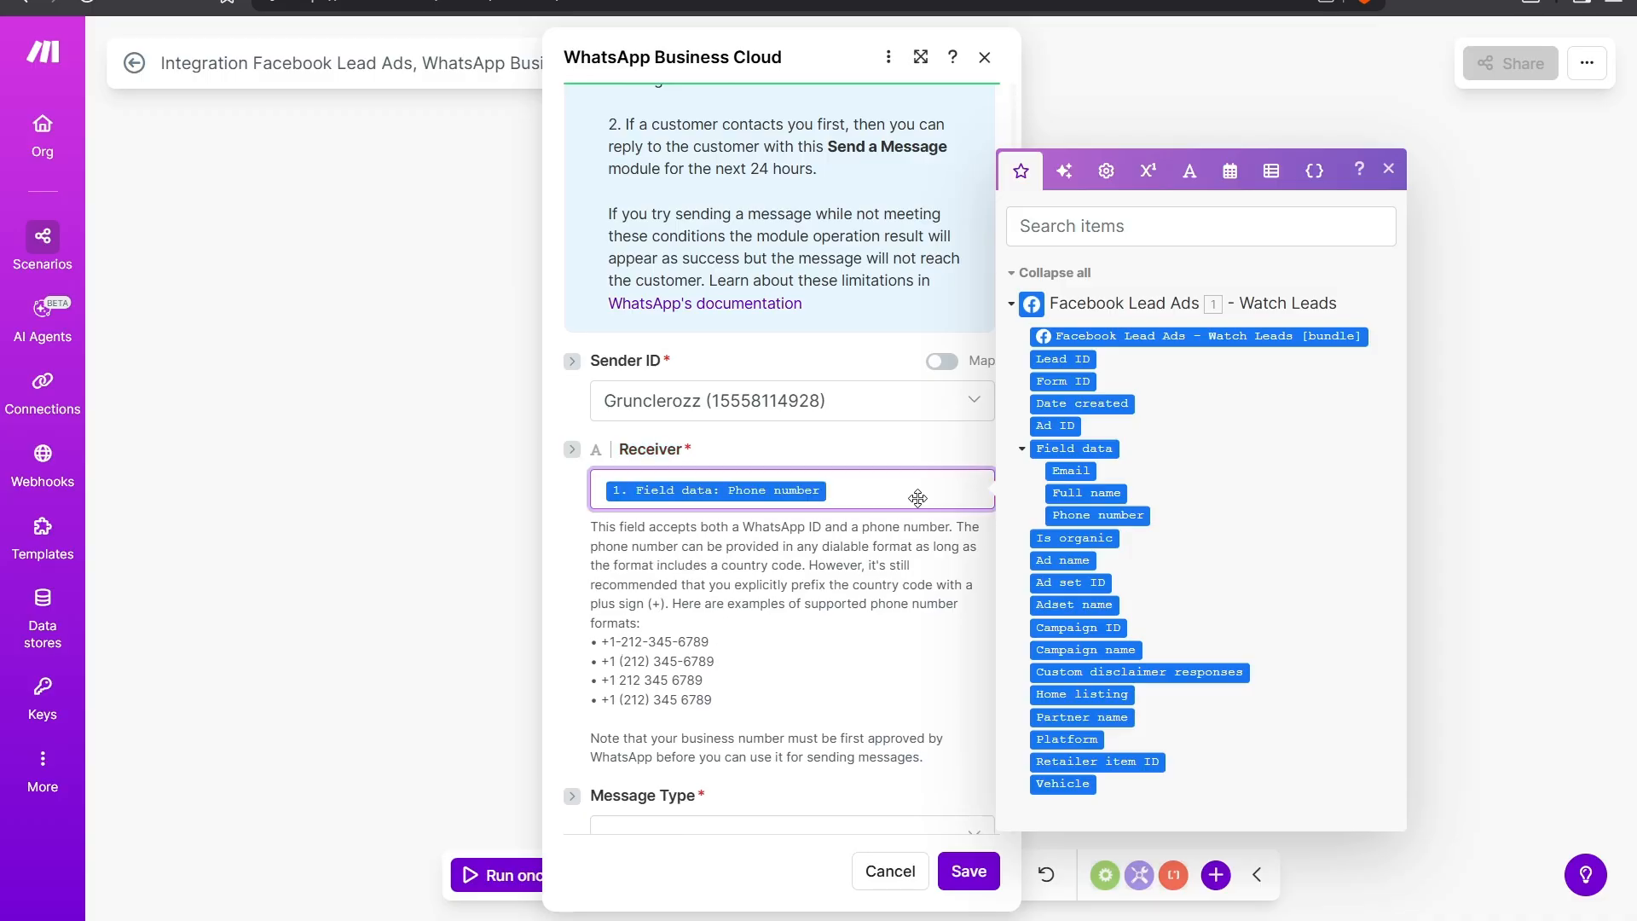
scroll(689, 795, down, 1)
click(689, 795)
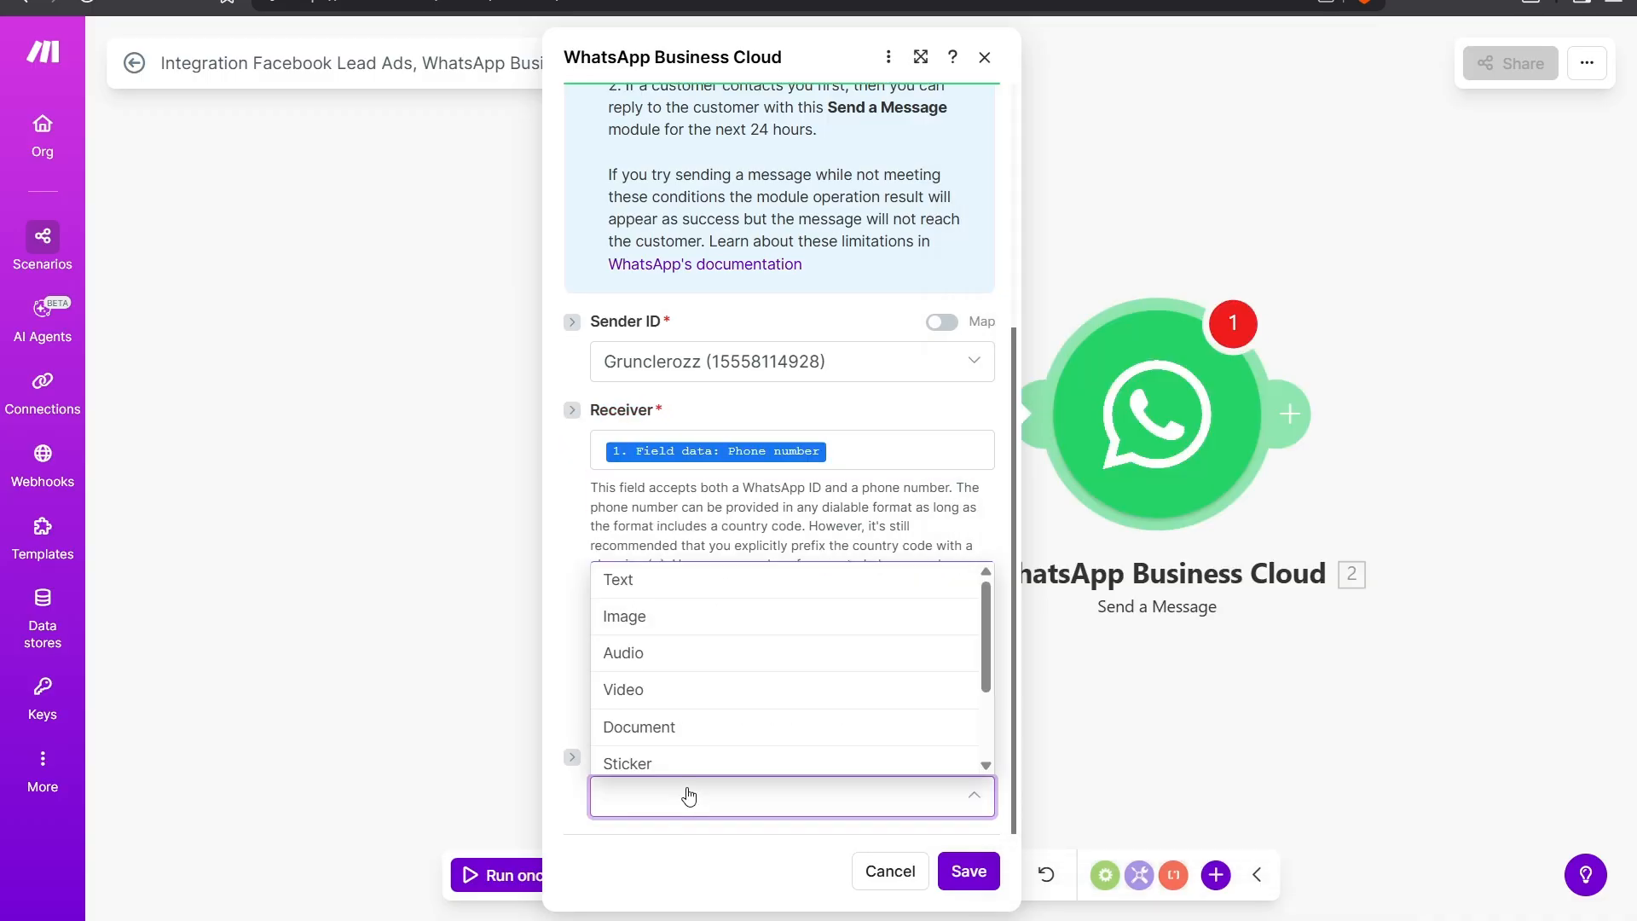
click(689, 797)
click(689, 799)
click(667, 588)
scroll(707, 595, down, 4)
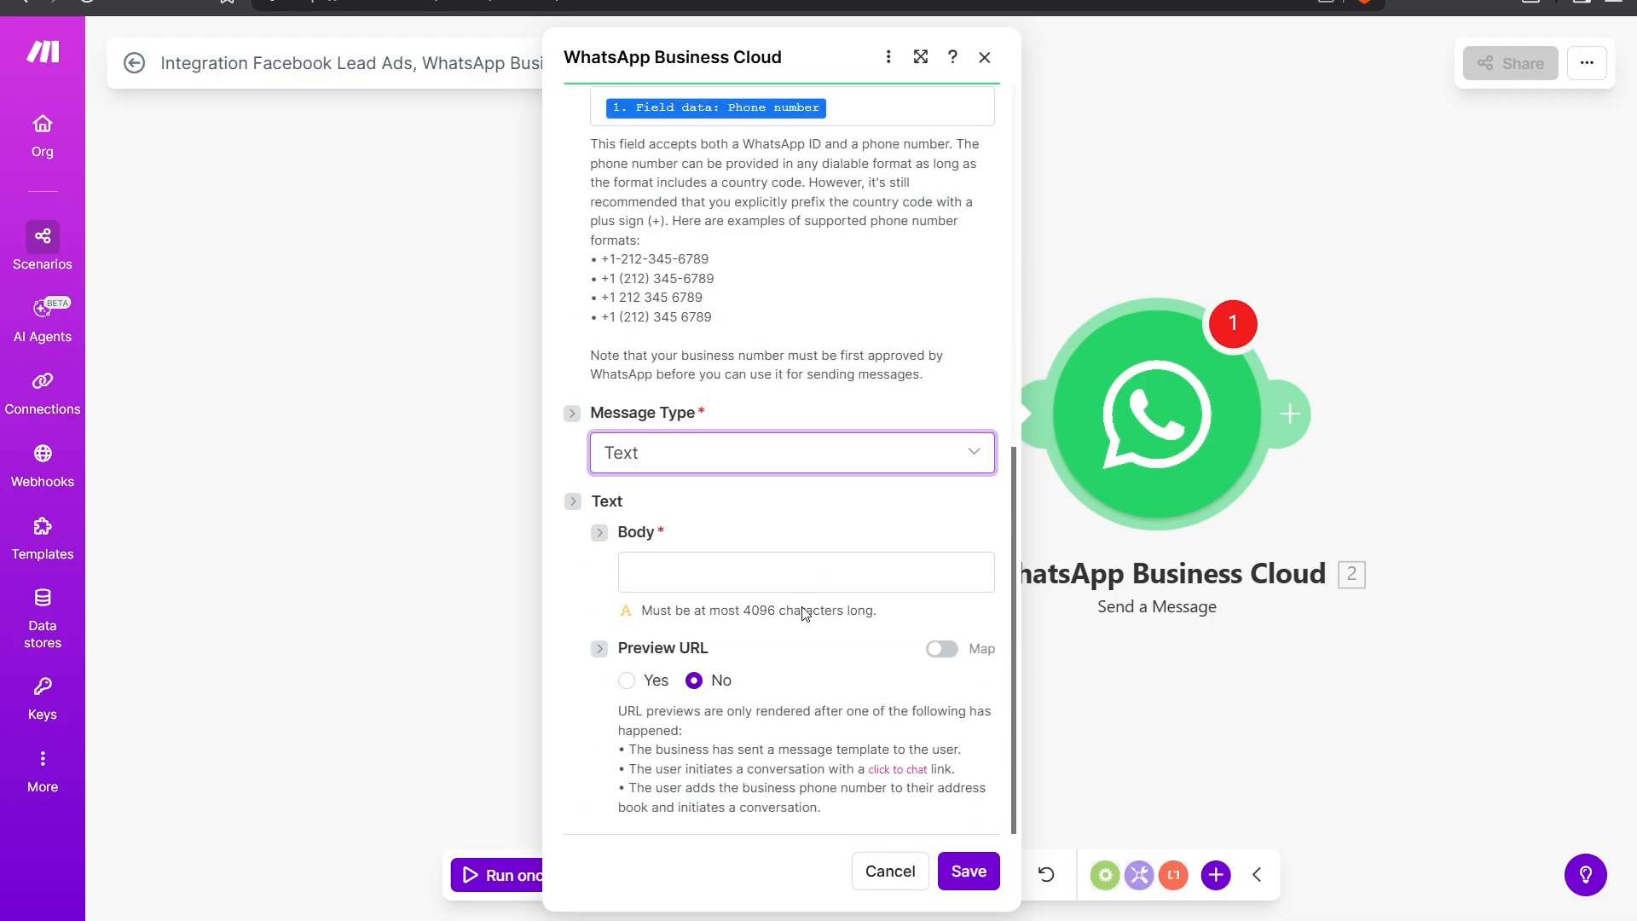
- Write the message body greeting "Hi! [Full name]. Thank you for signing up." using the lead's mapped Full name field
click(782, 569)
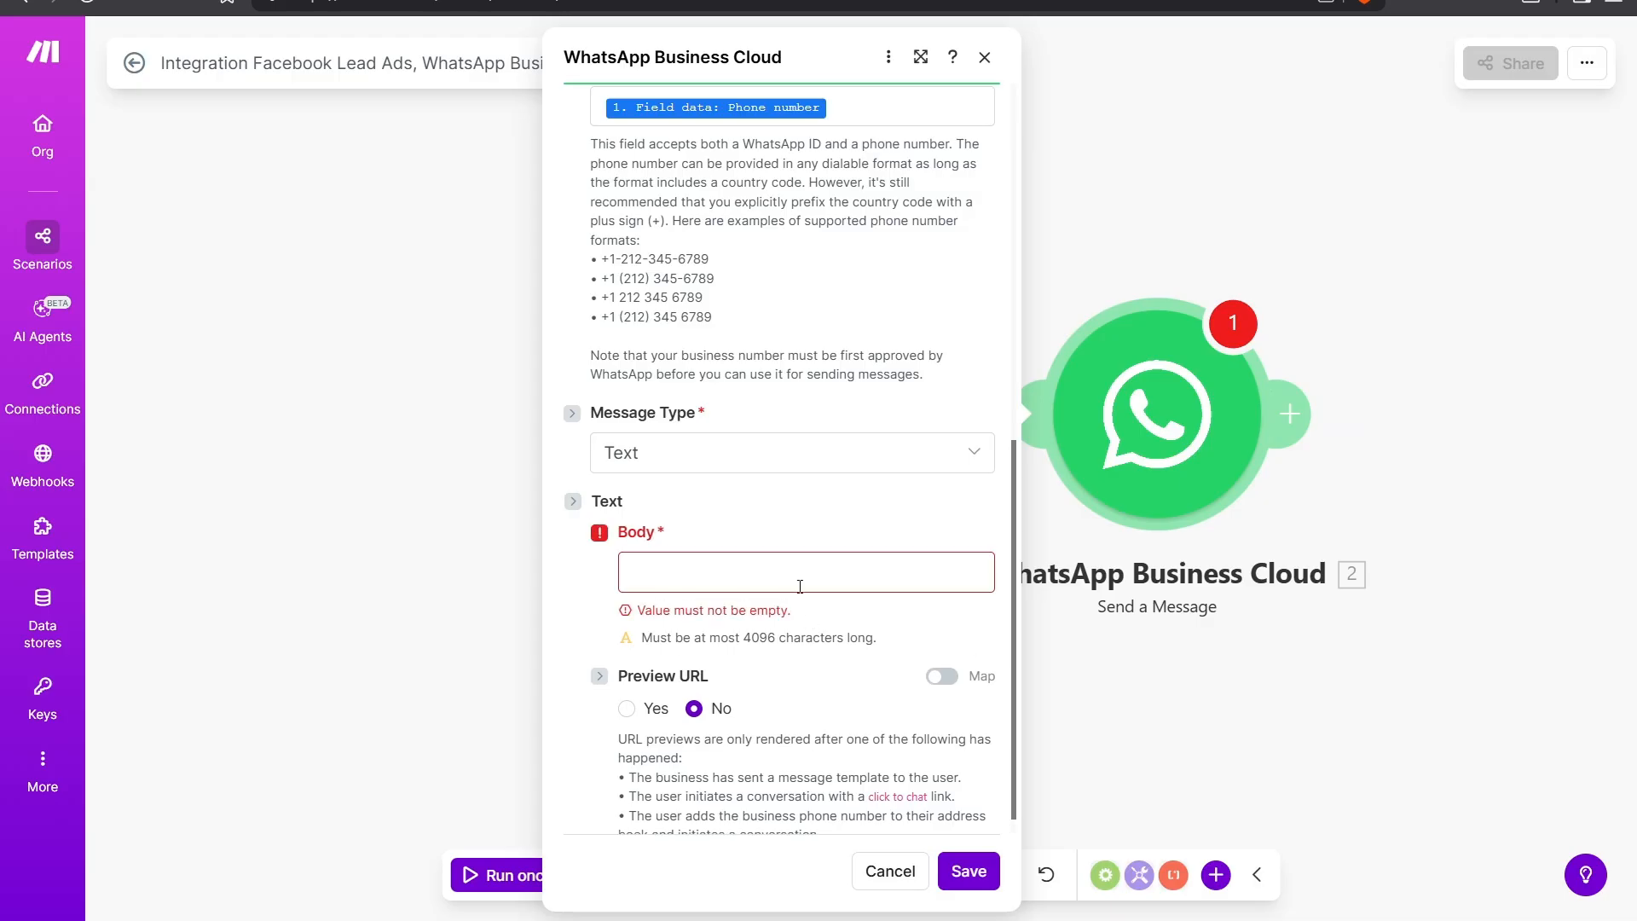
click(798, 570)
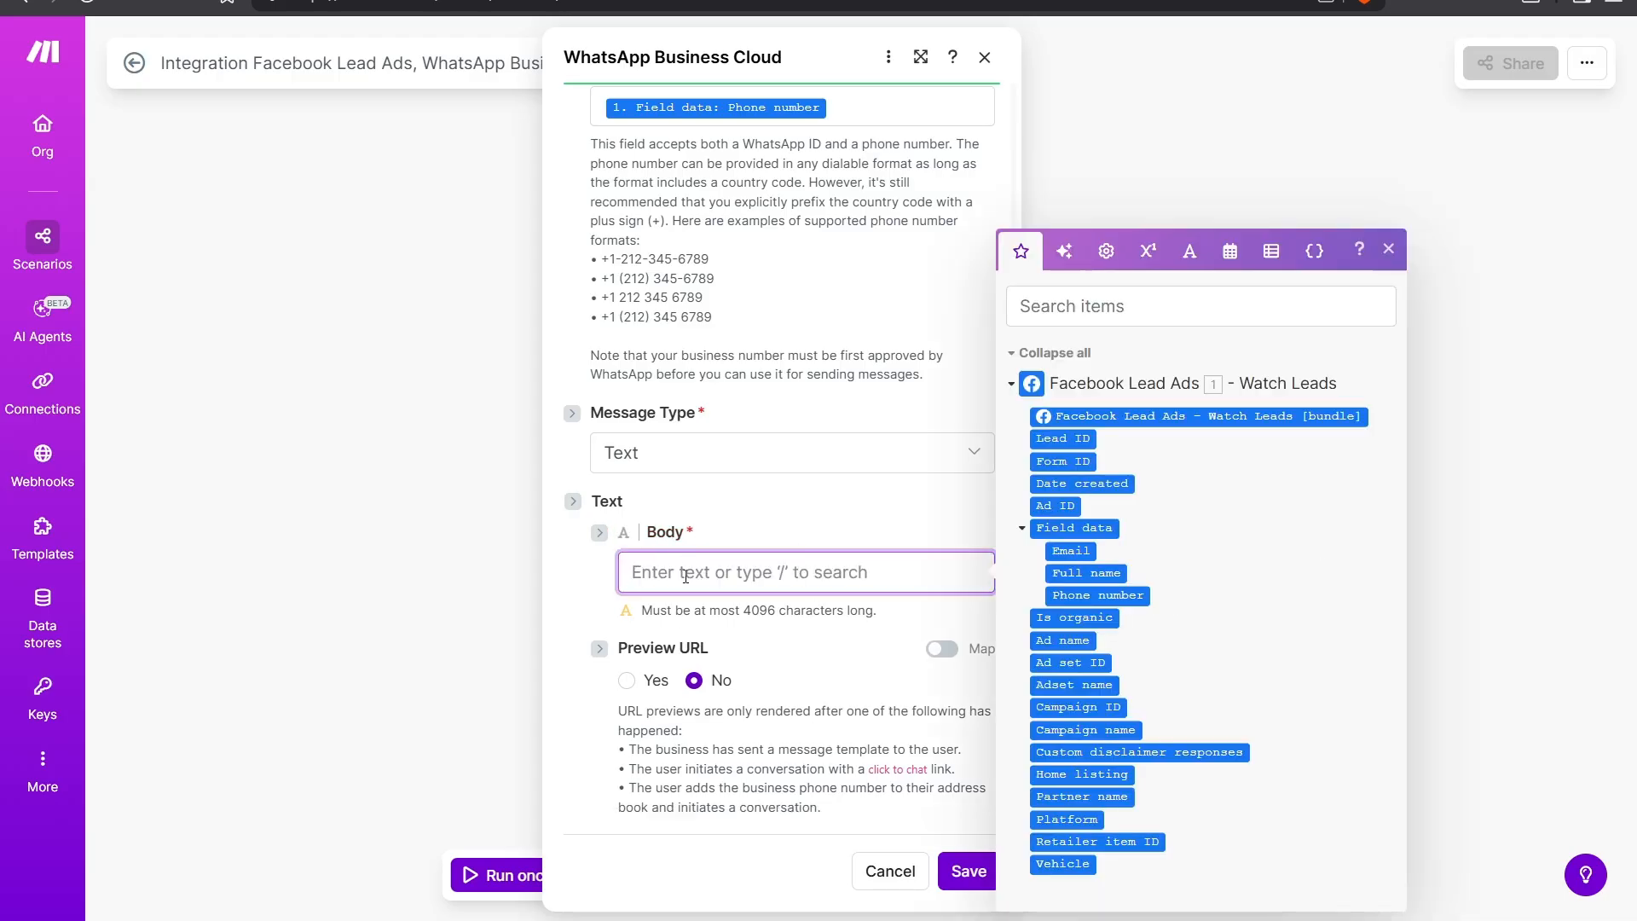
text(Hi!)
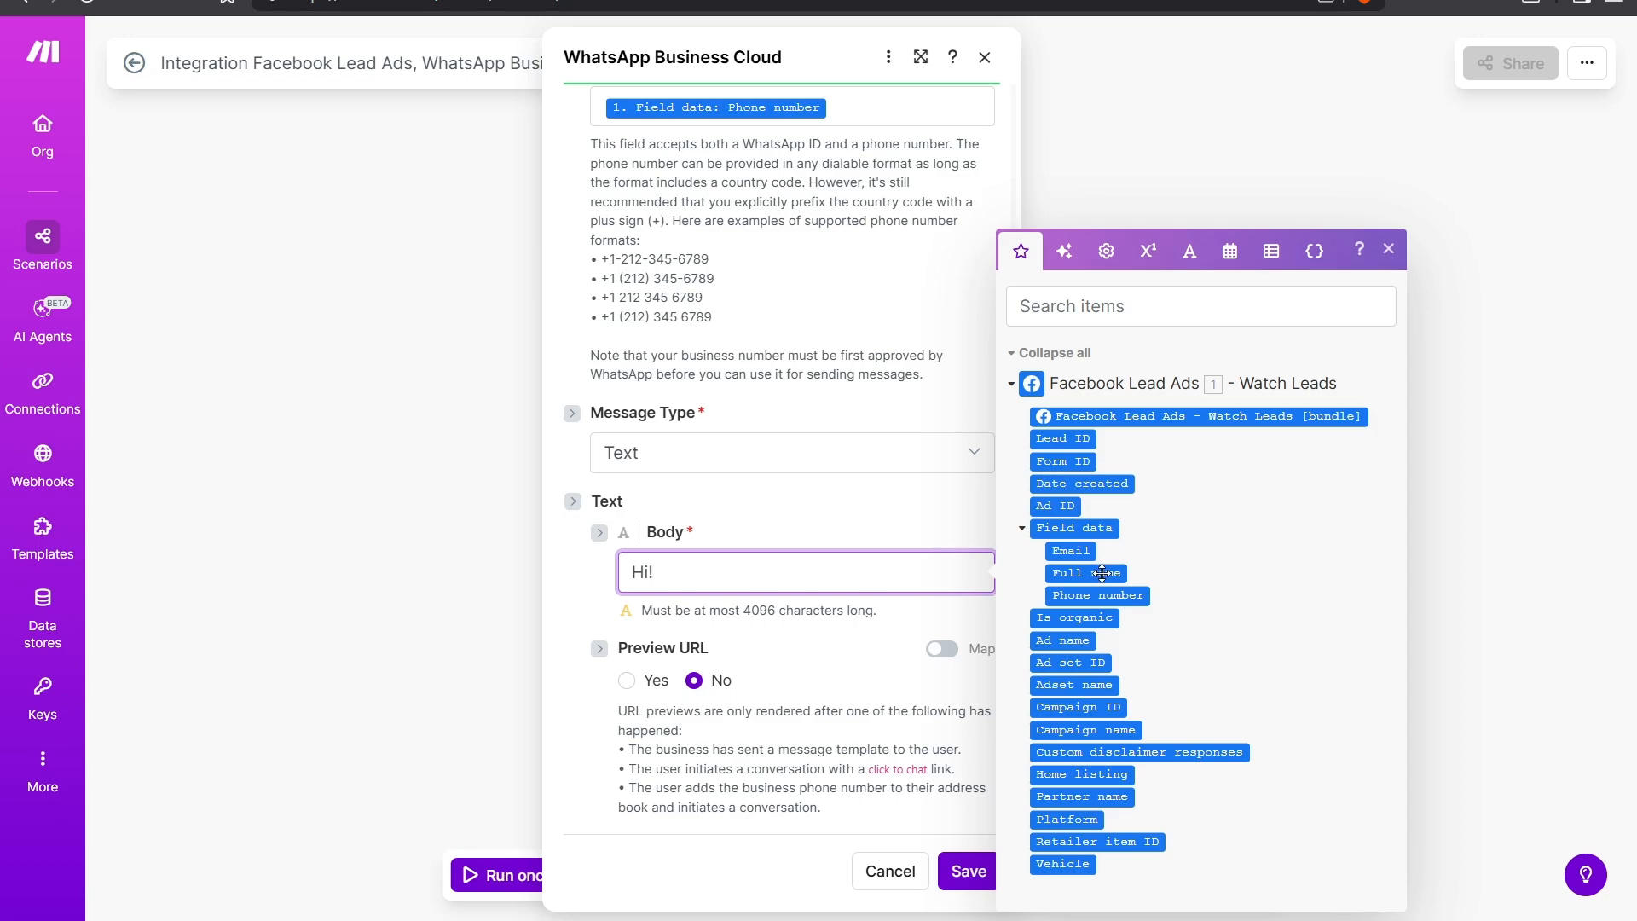
drag(1103, 573, 869, 579)
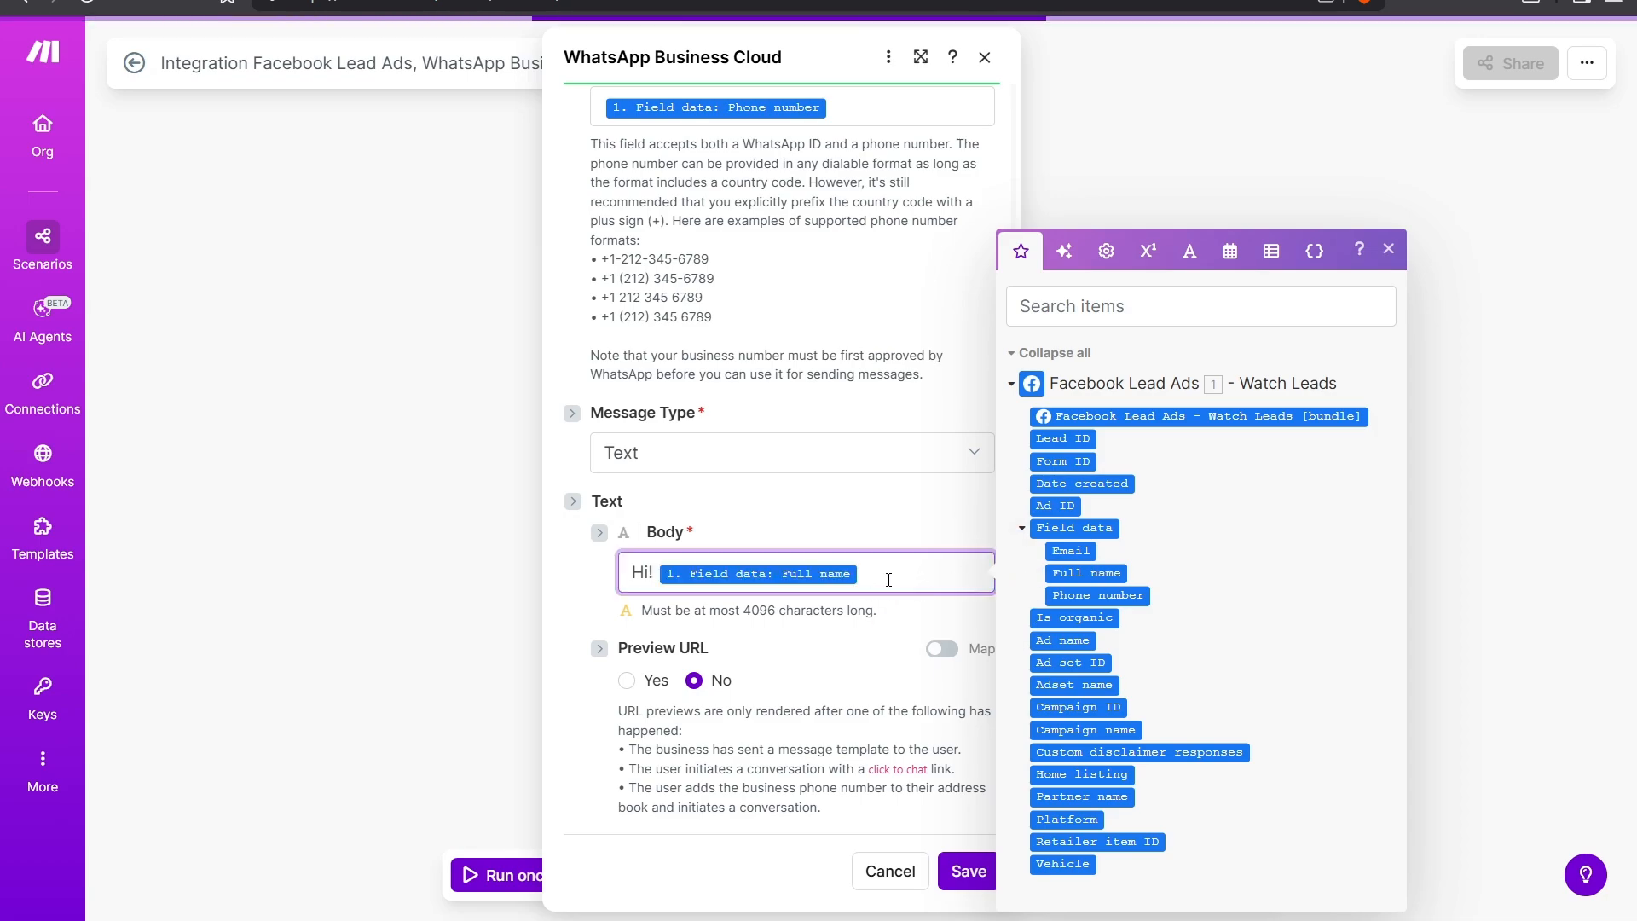
text(. Thank you fo)
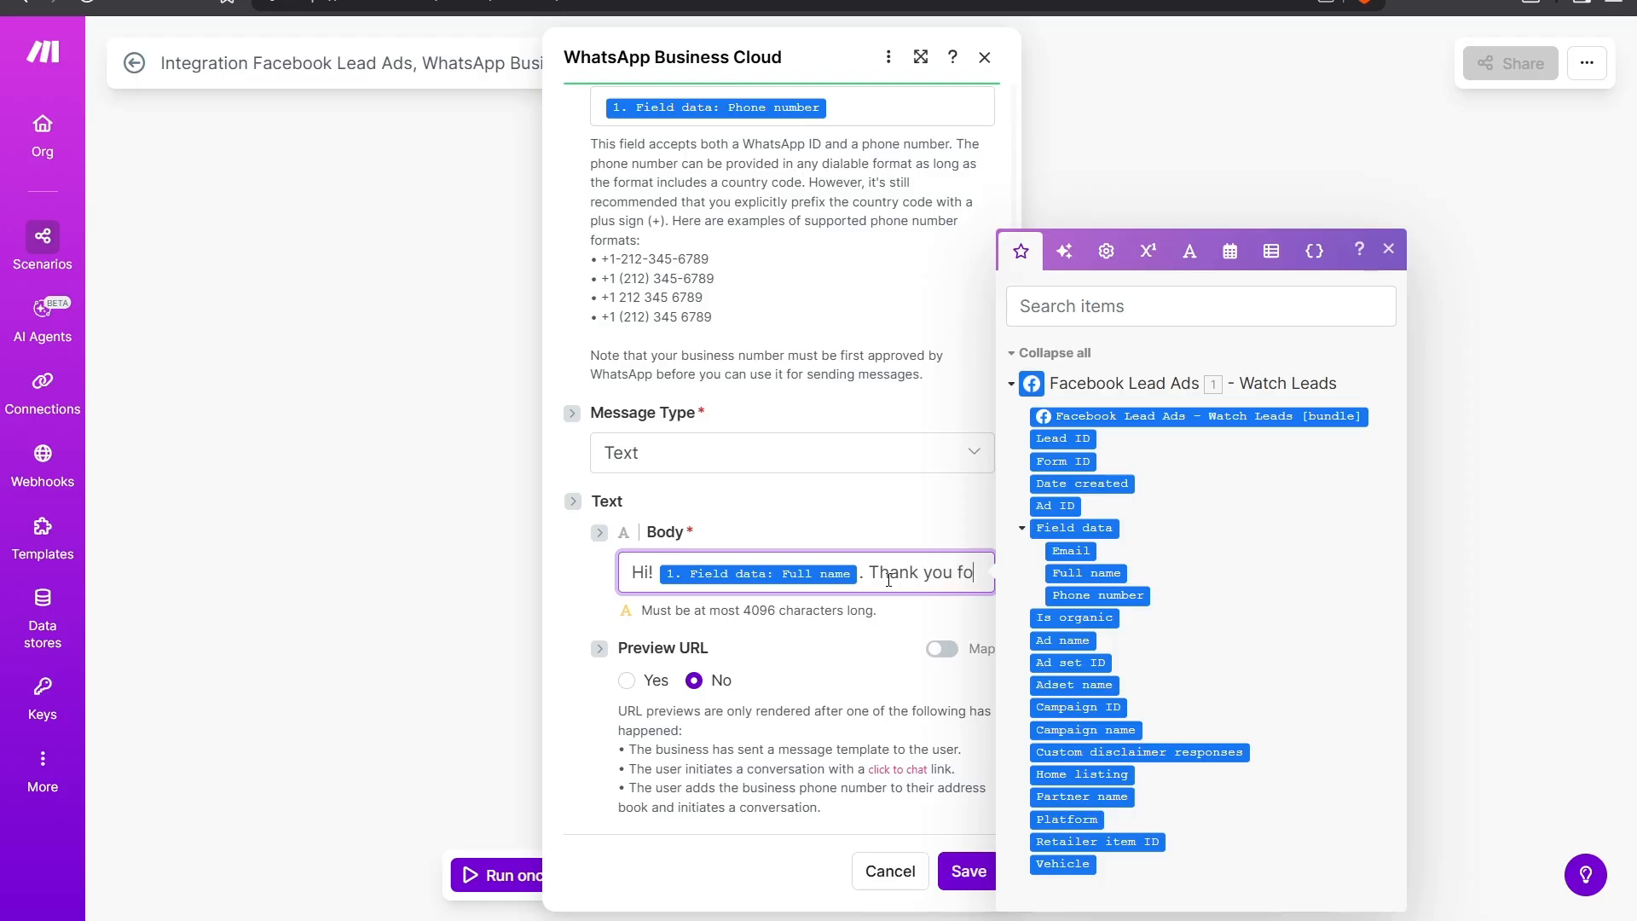
text(r signing up)
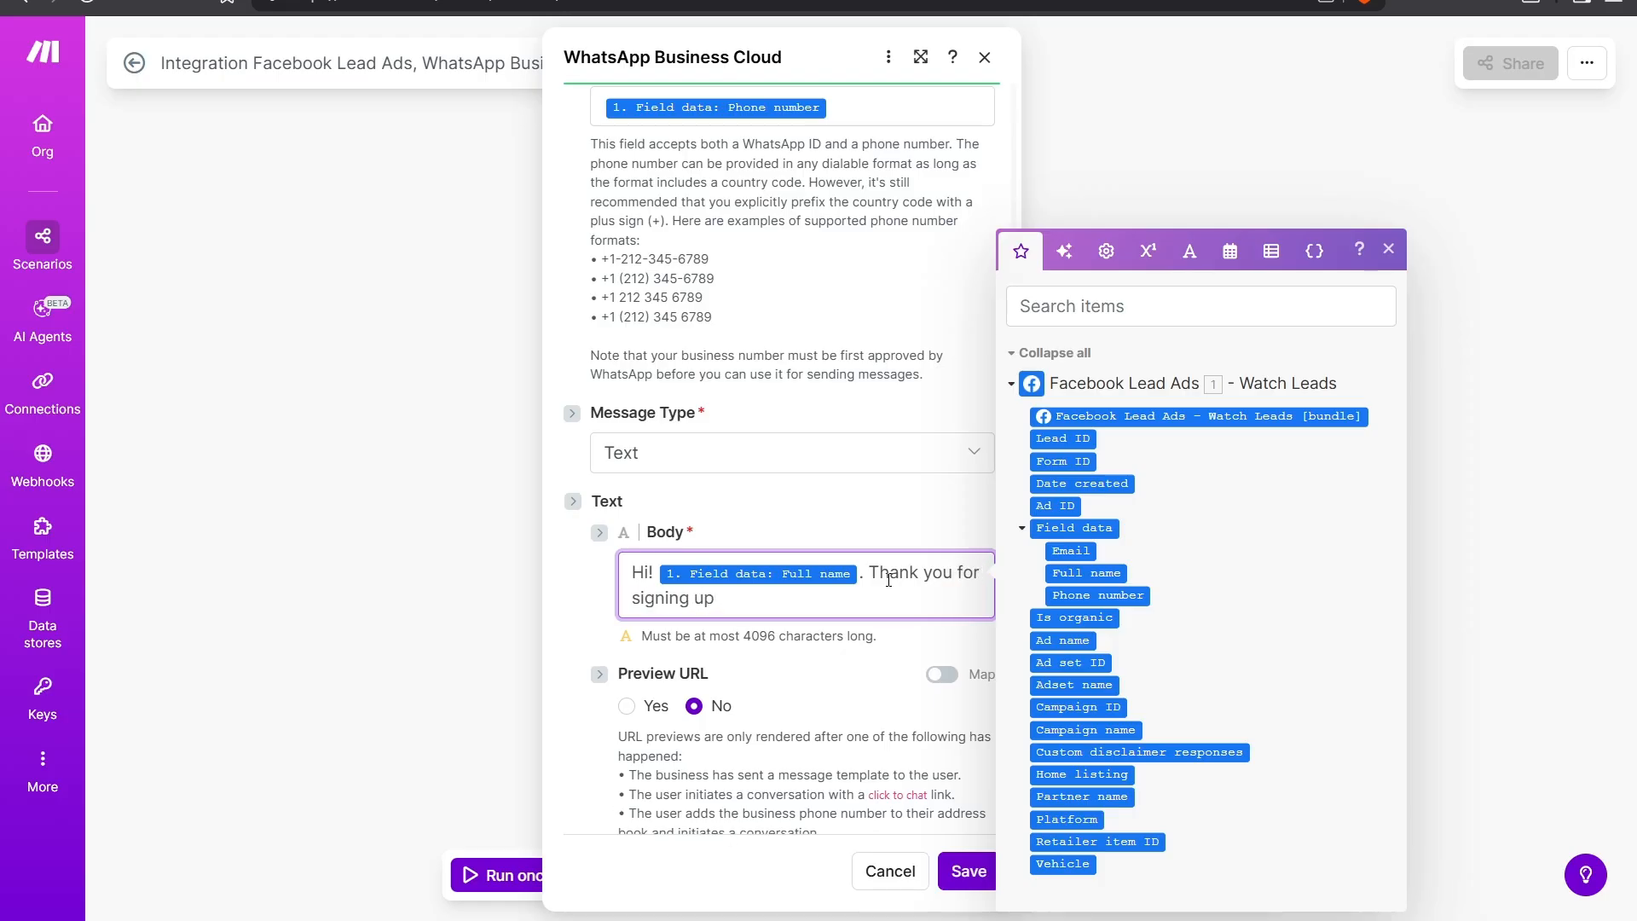
text(.)
- After a blank line, add "Please confirm your details here below:" with Email, Name and Number lines mapped to the lead's Email, Full name and Phone number
key(Return)
key(Return)
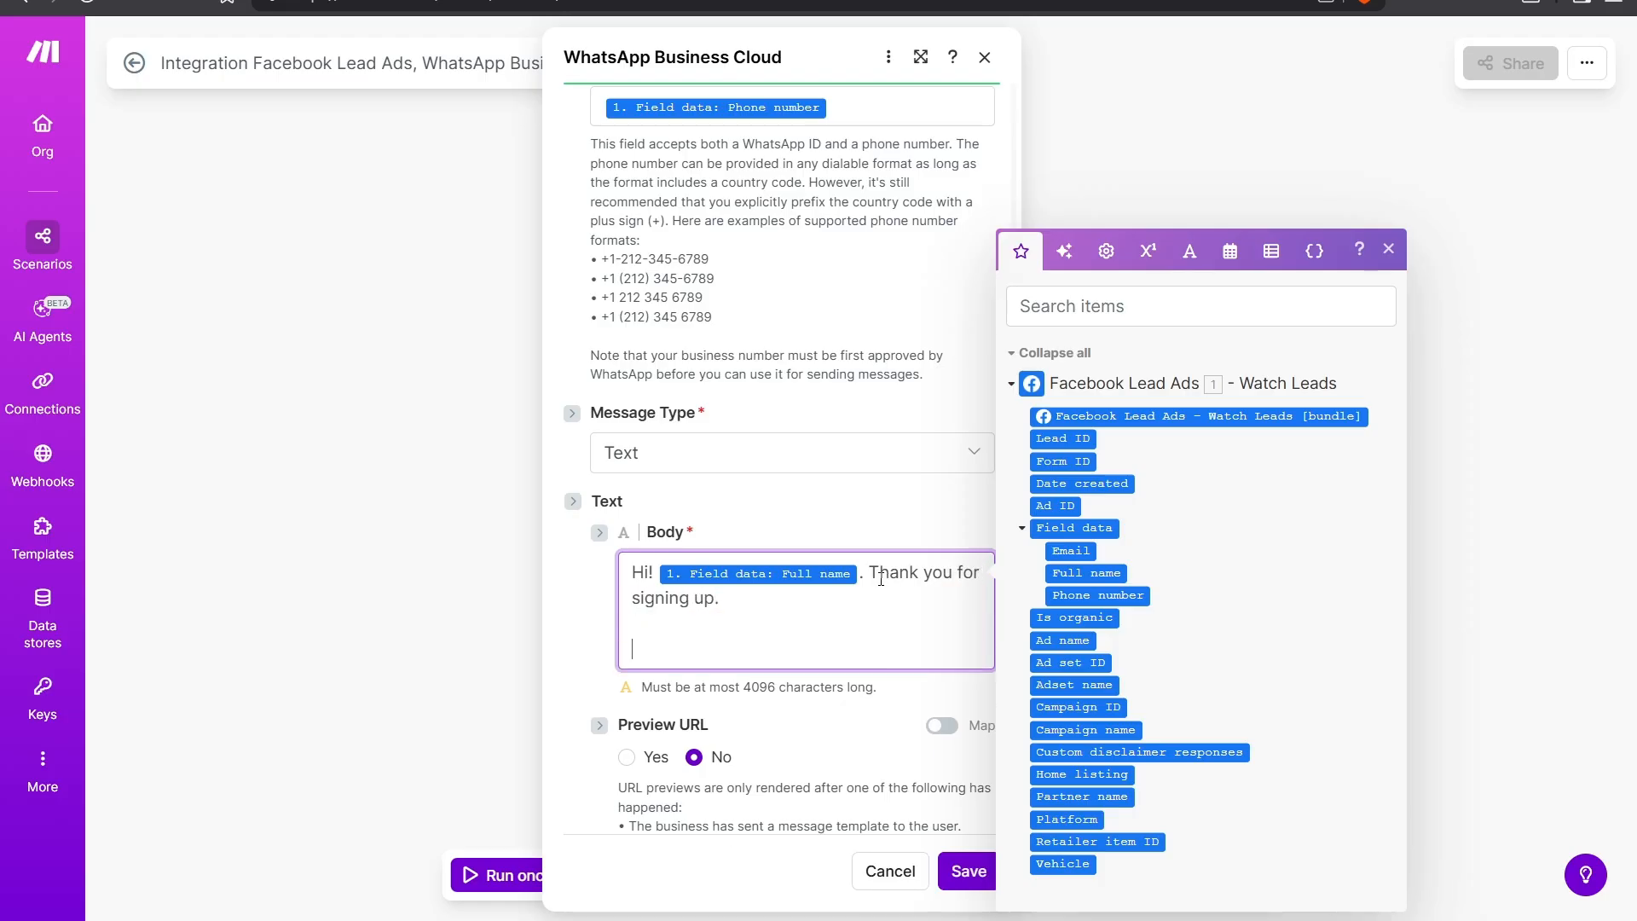
text(Please confirm your details here below: Email: 1. Field data: Email Name: 1. Field data: Full name Number: 1. Field data: Phone number)
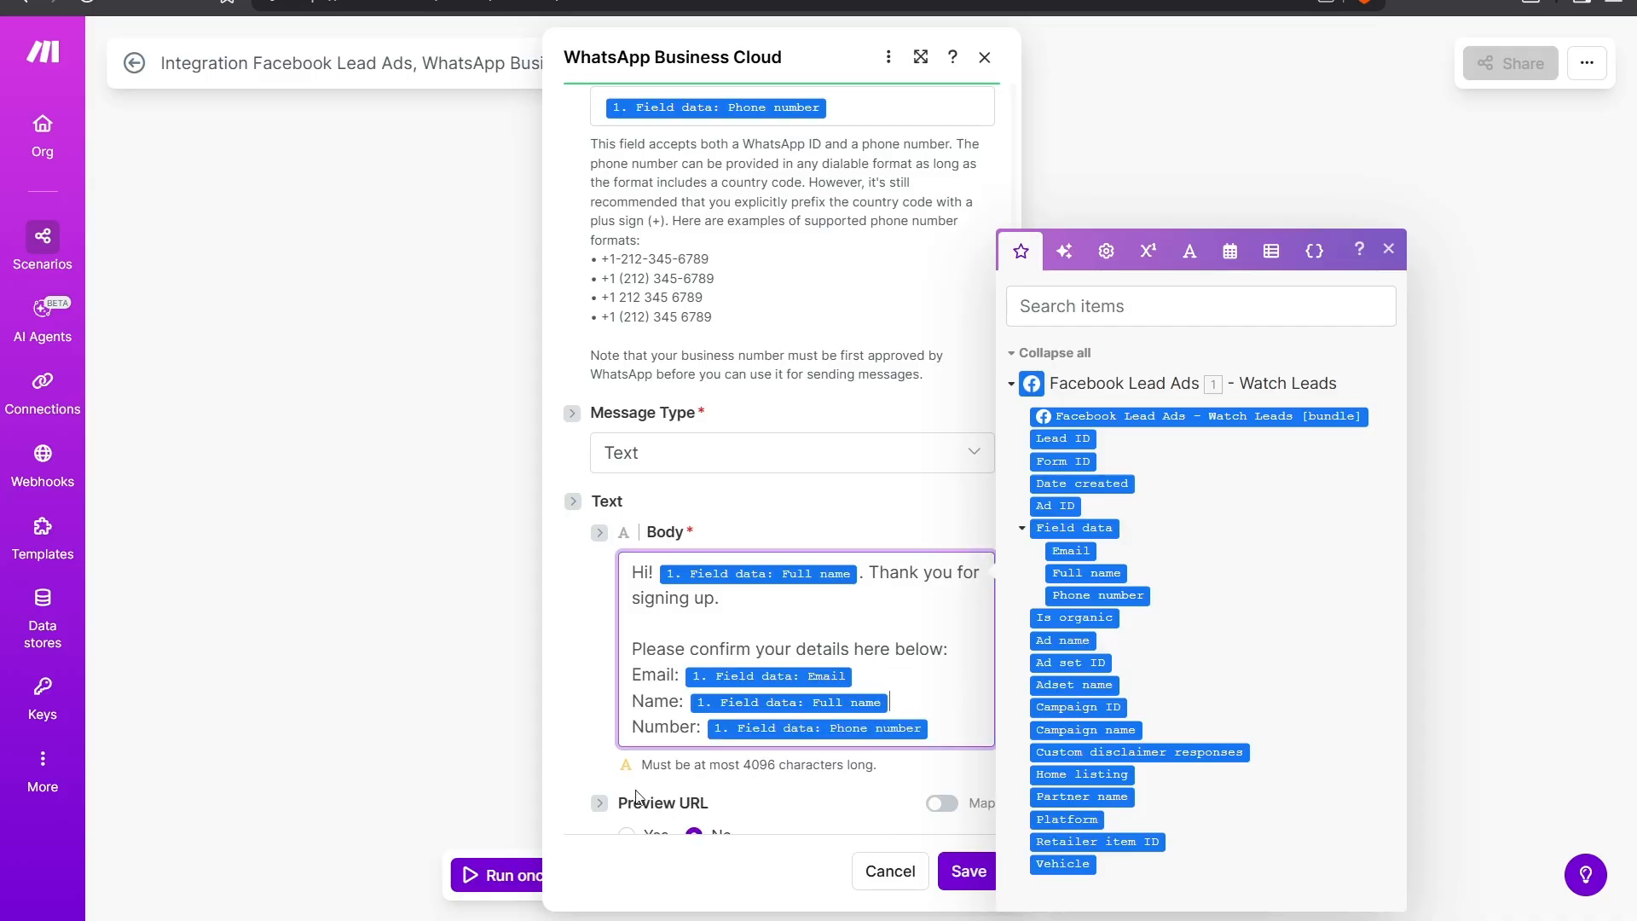
click(770, 789)
scroll(767, 746, down, 2)
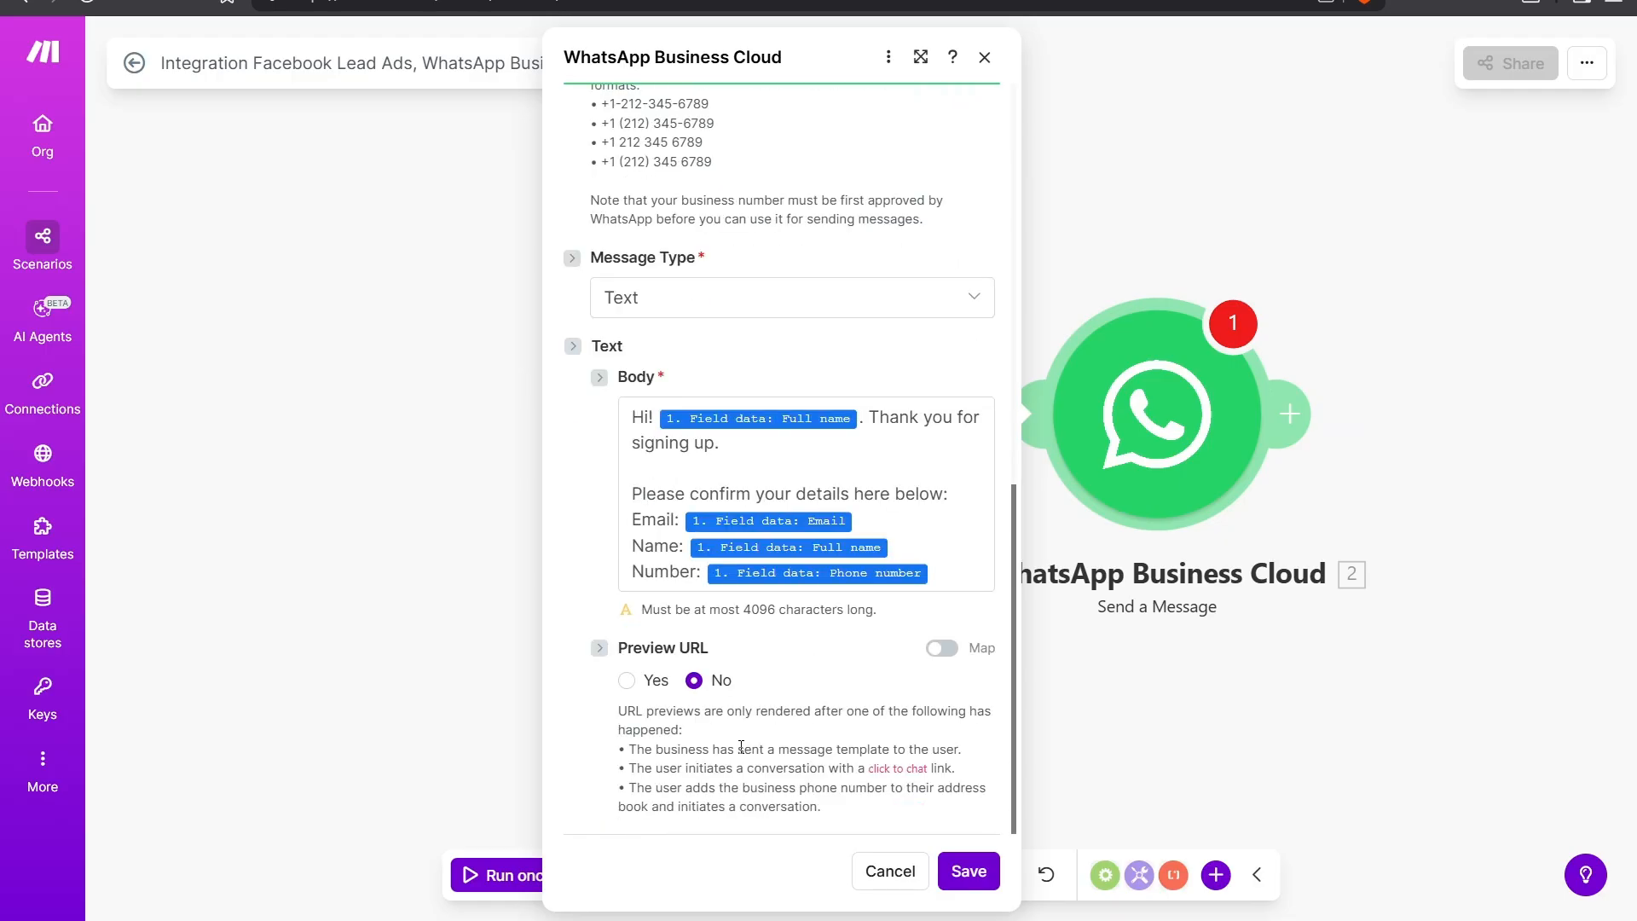
scroll(763, 703, up, 1)
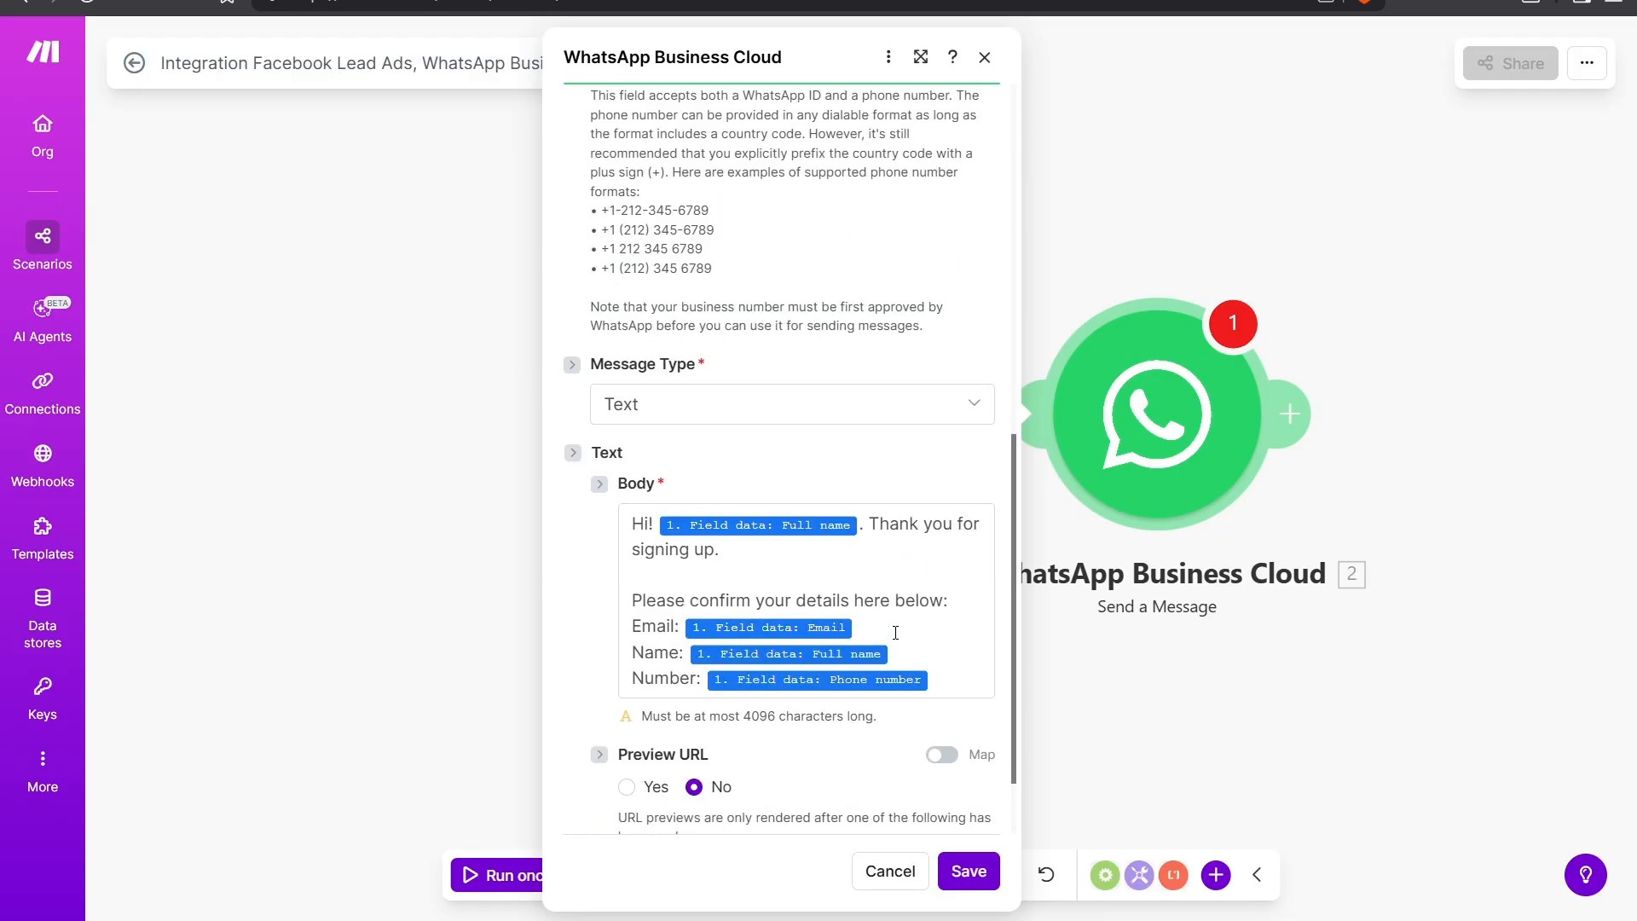
click(858, 524)
key(BackSpace)
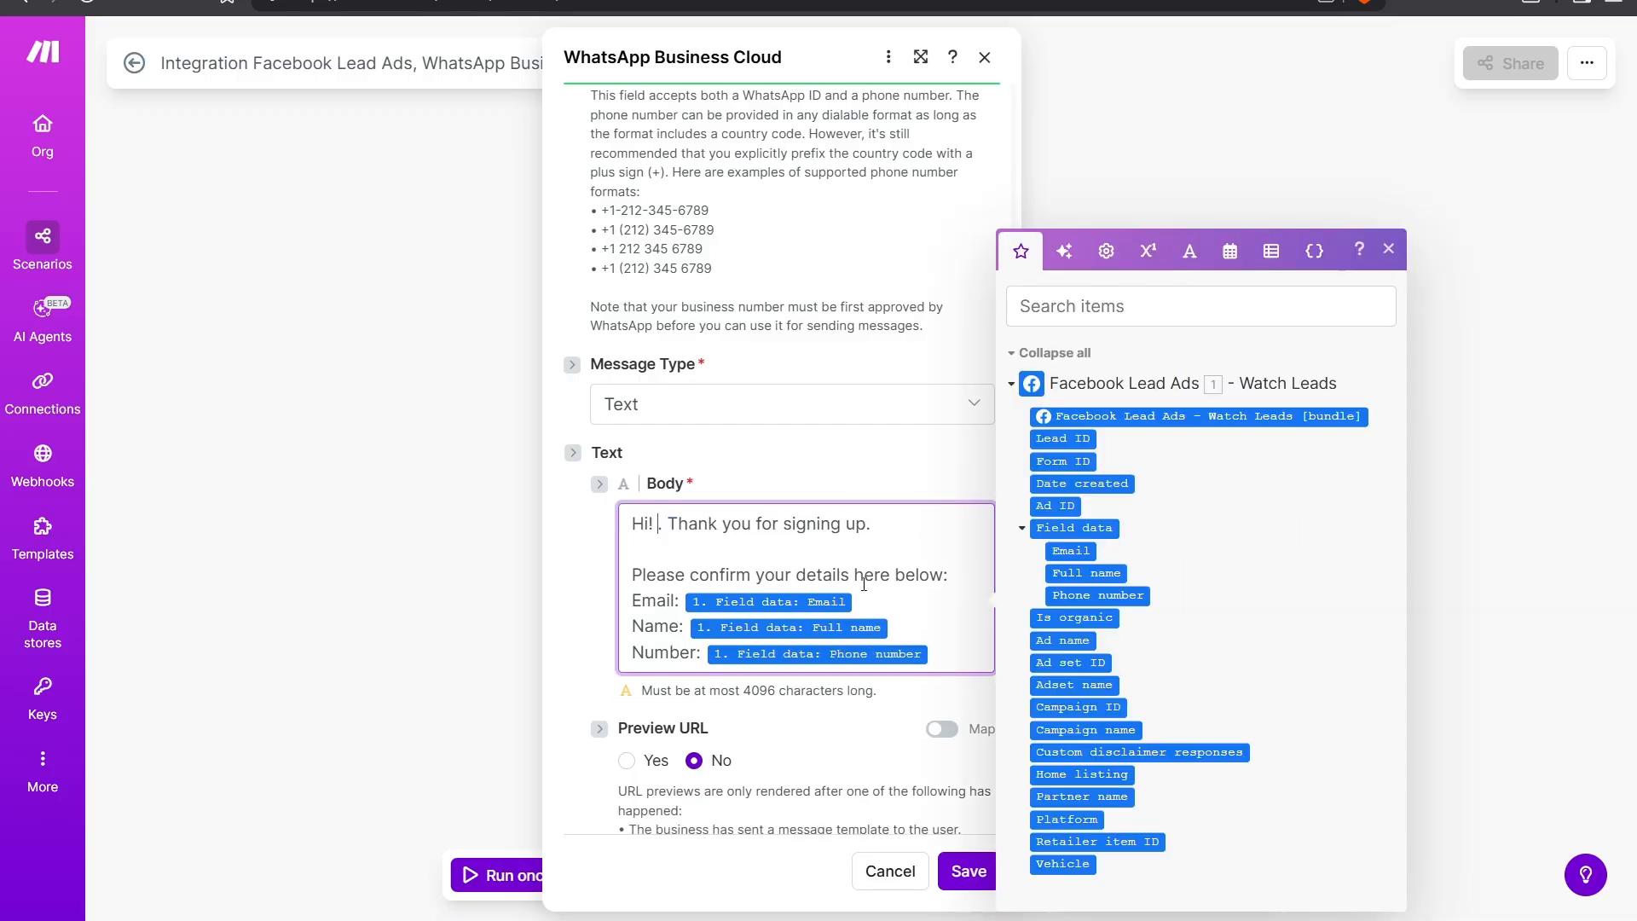
key(ctrl+z)
- Save the WhatsApp Send a Message module's settings and run the scenario once
scroll(862, 464, up, 3)
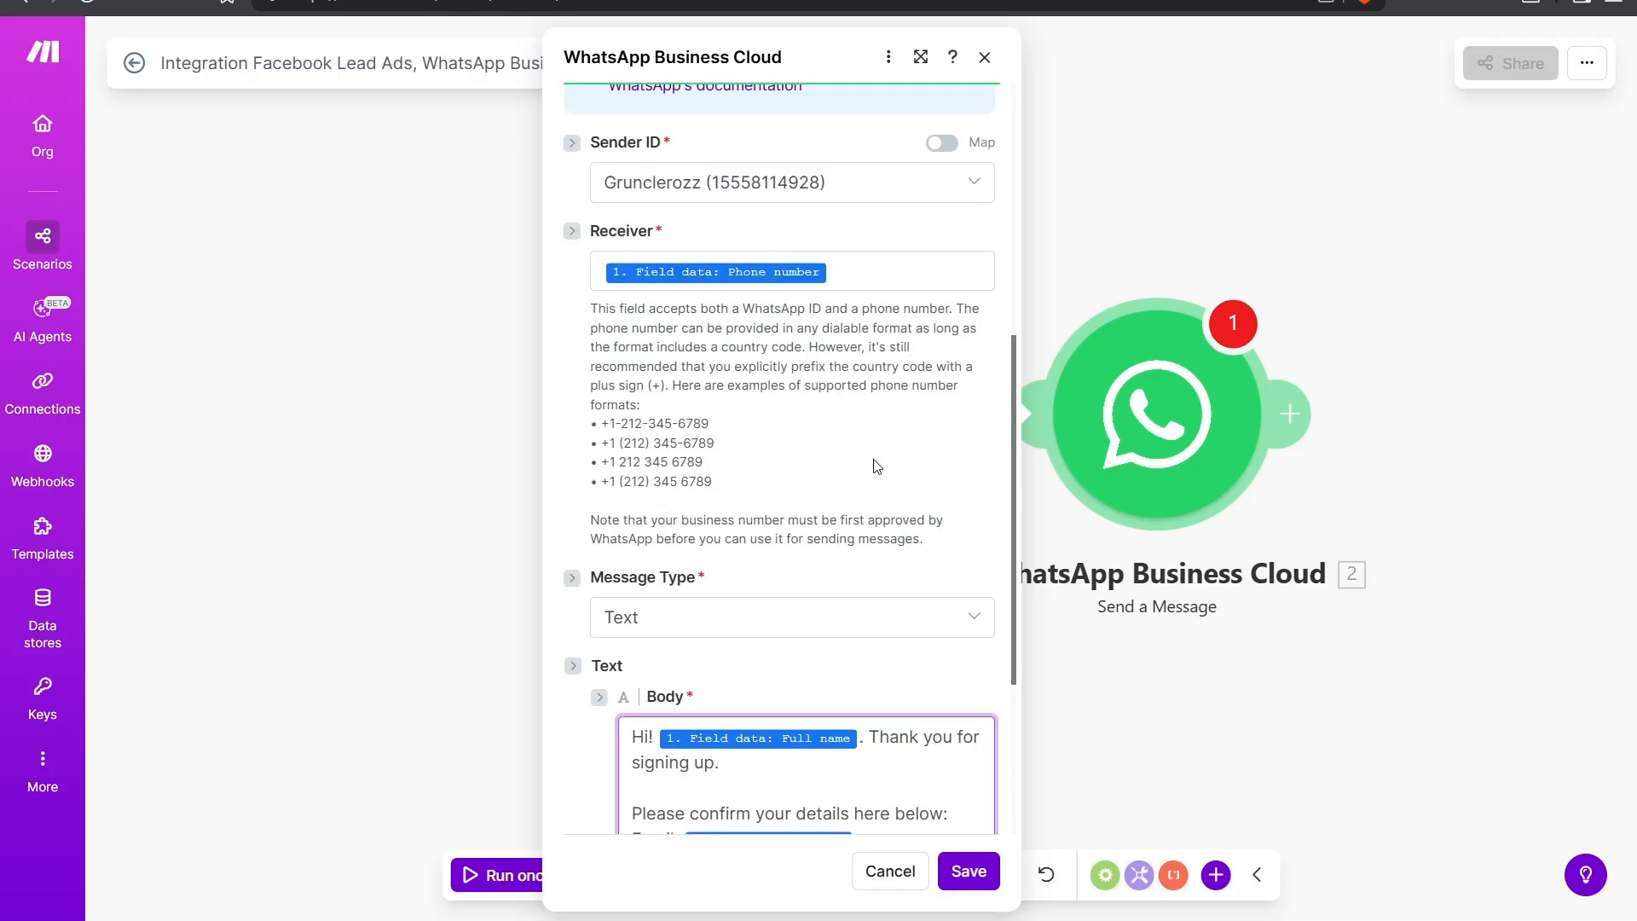
scroll(863, 461, down, 4)
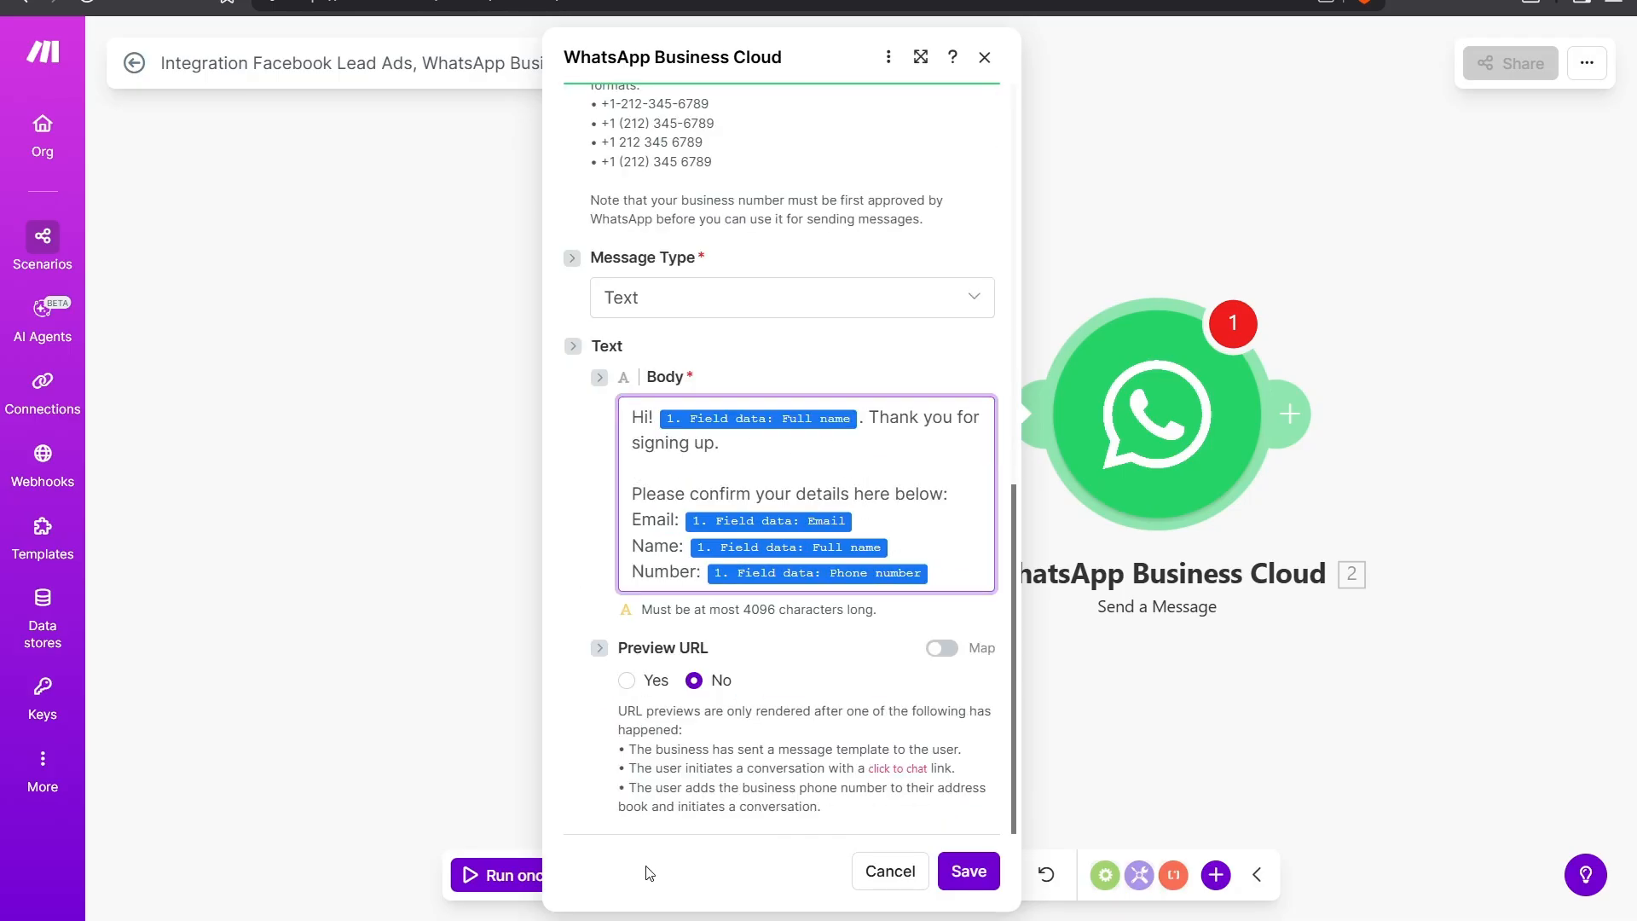
click(967, 882)
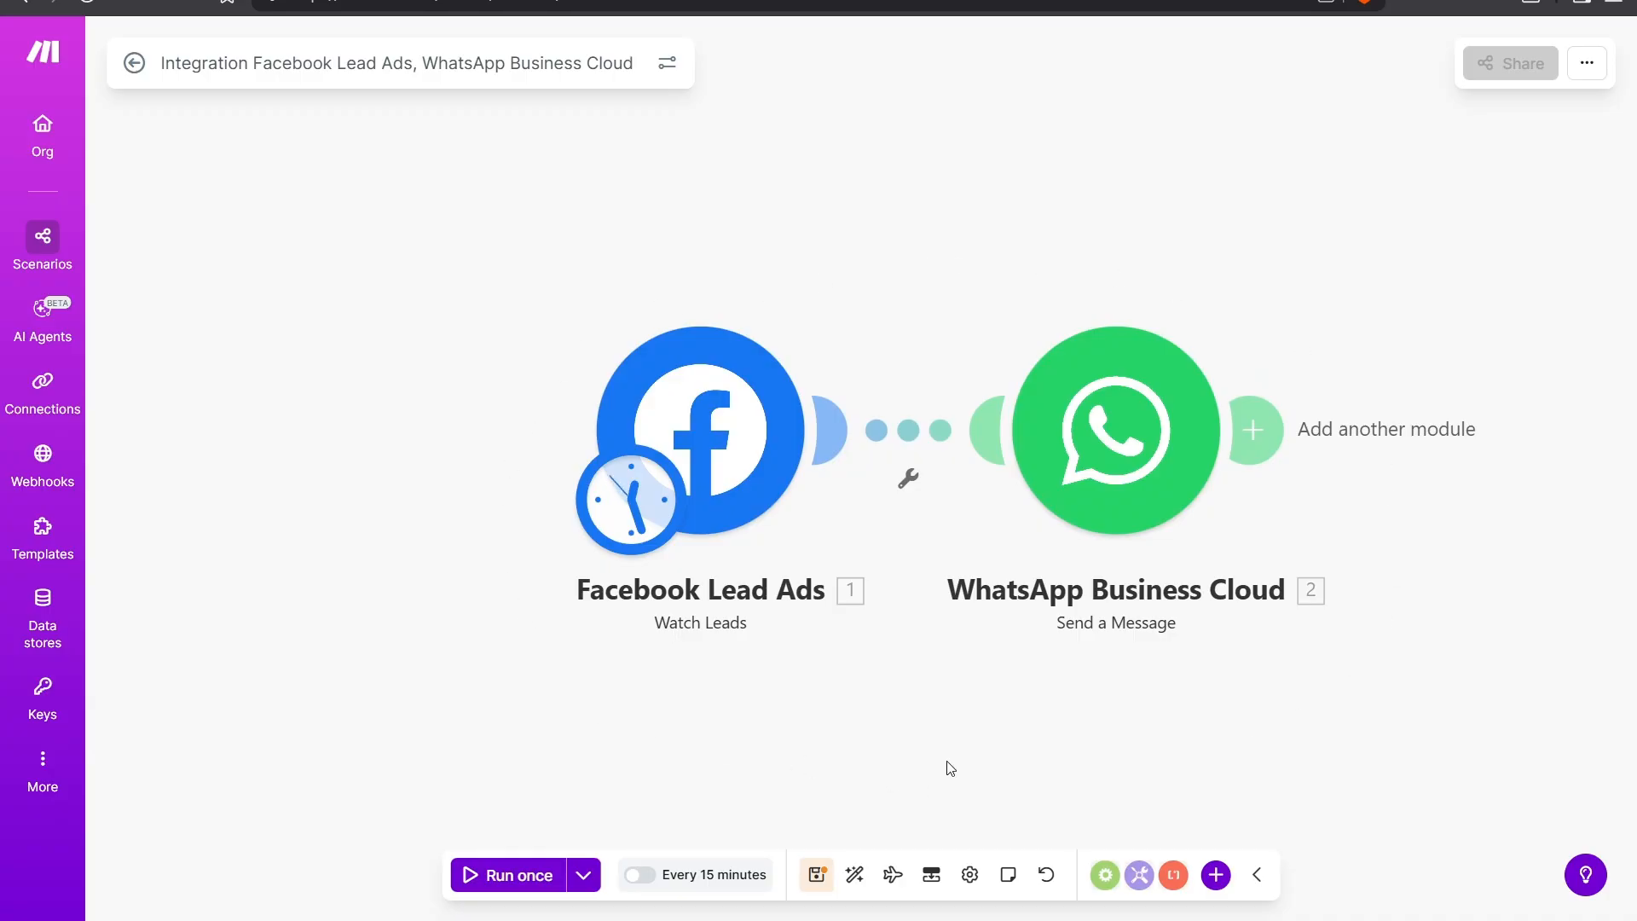
drag(948, 761, 948, 753)
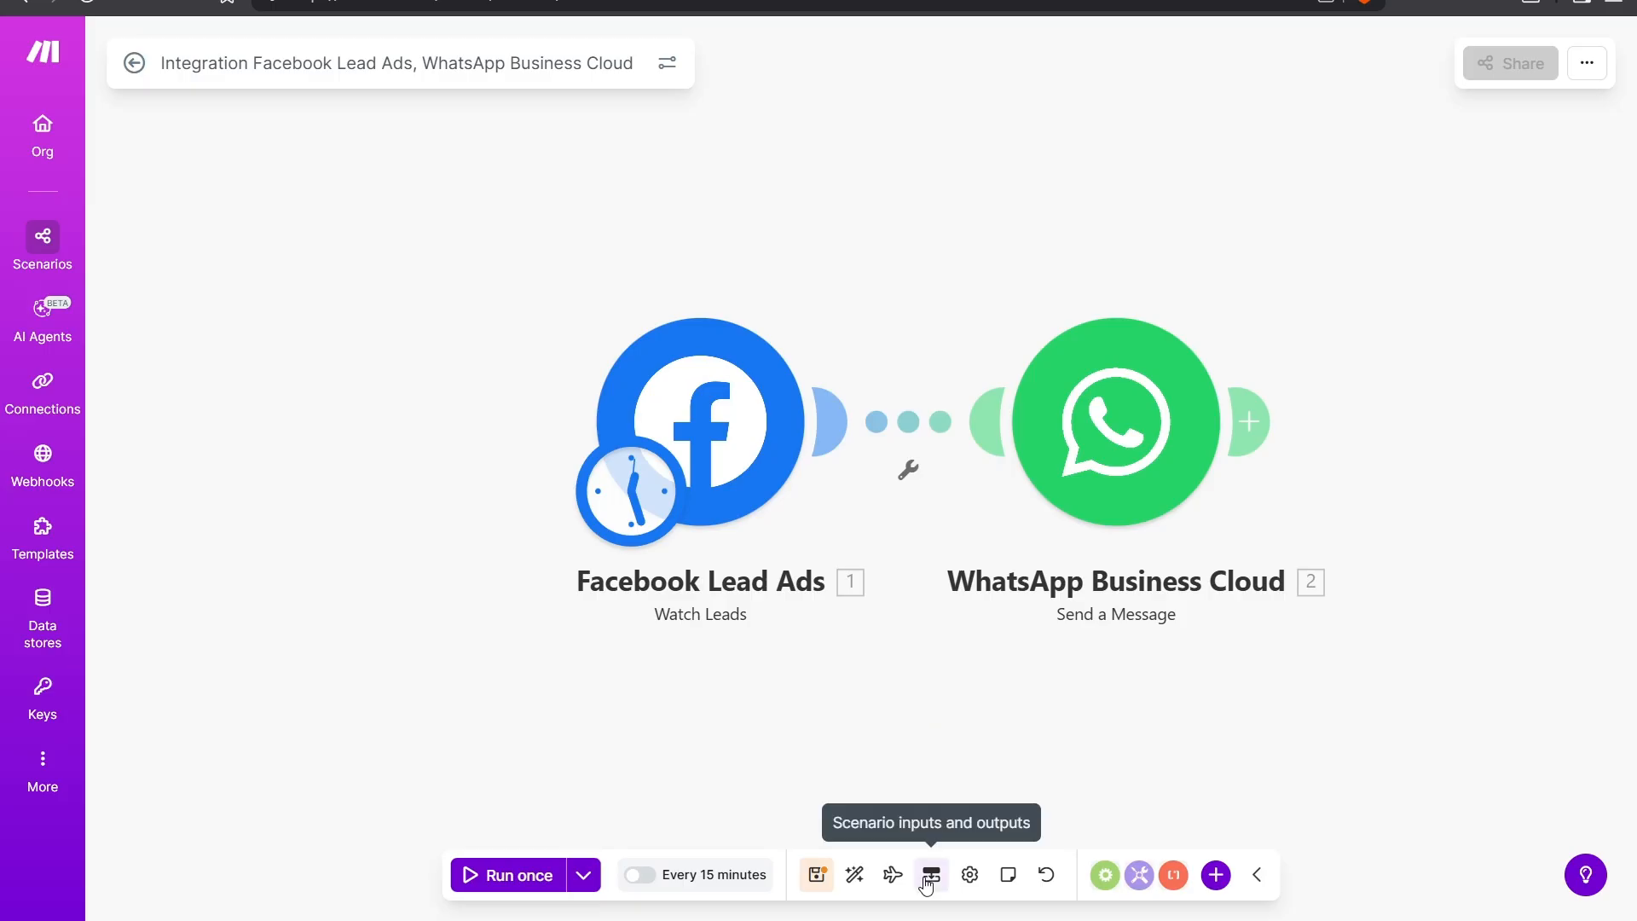
click(488, 872)
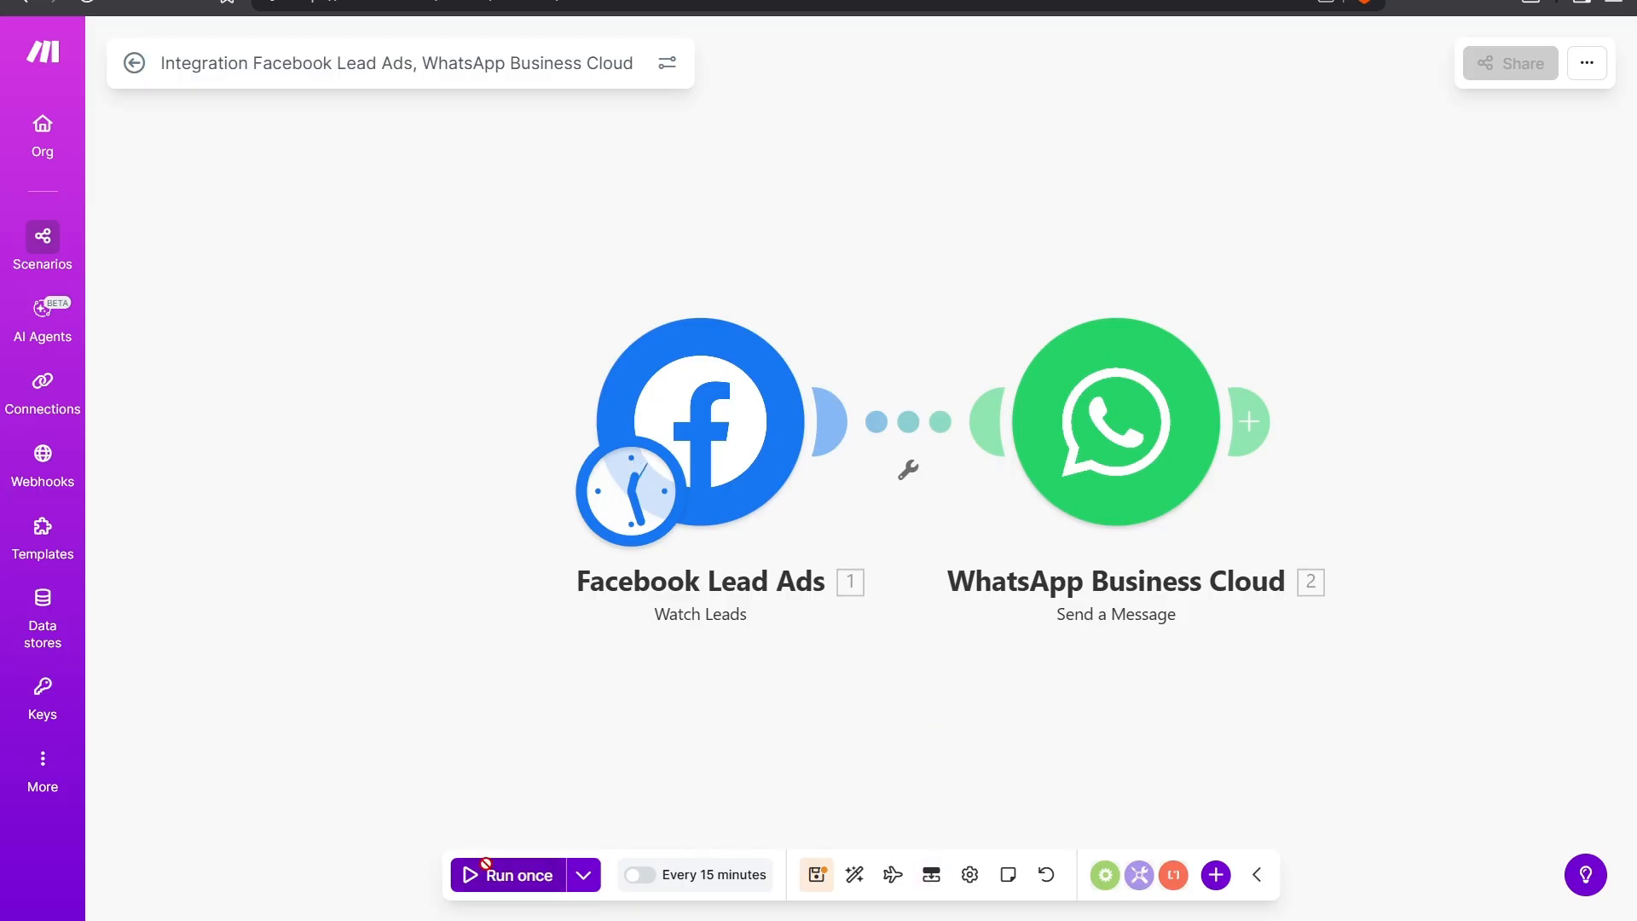